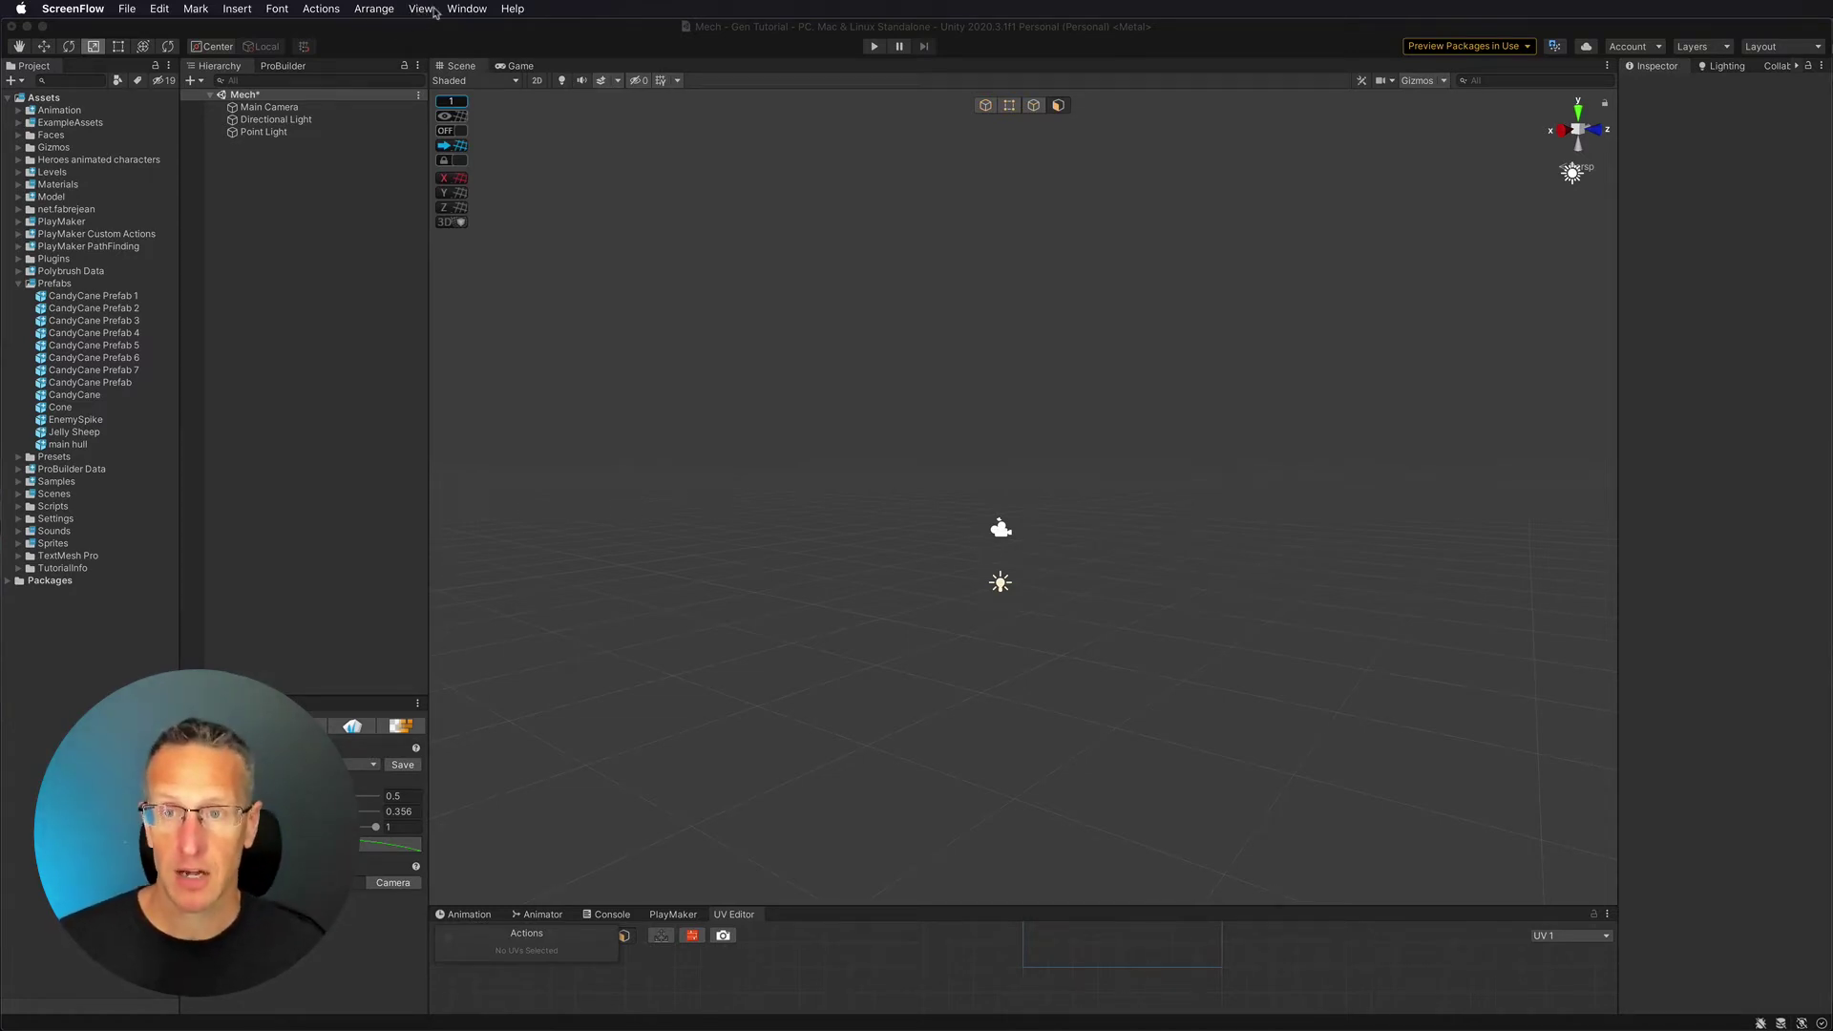
- Bring Unity to the front and check ProBuilder in the Package Manager
{"action": "left_click", "coordinate": [446, 7]}
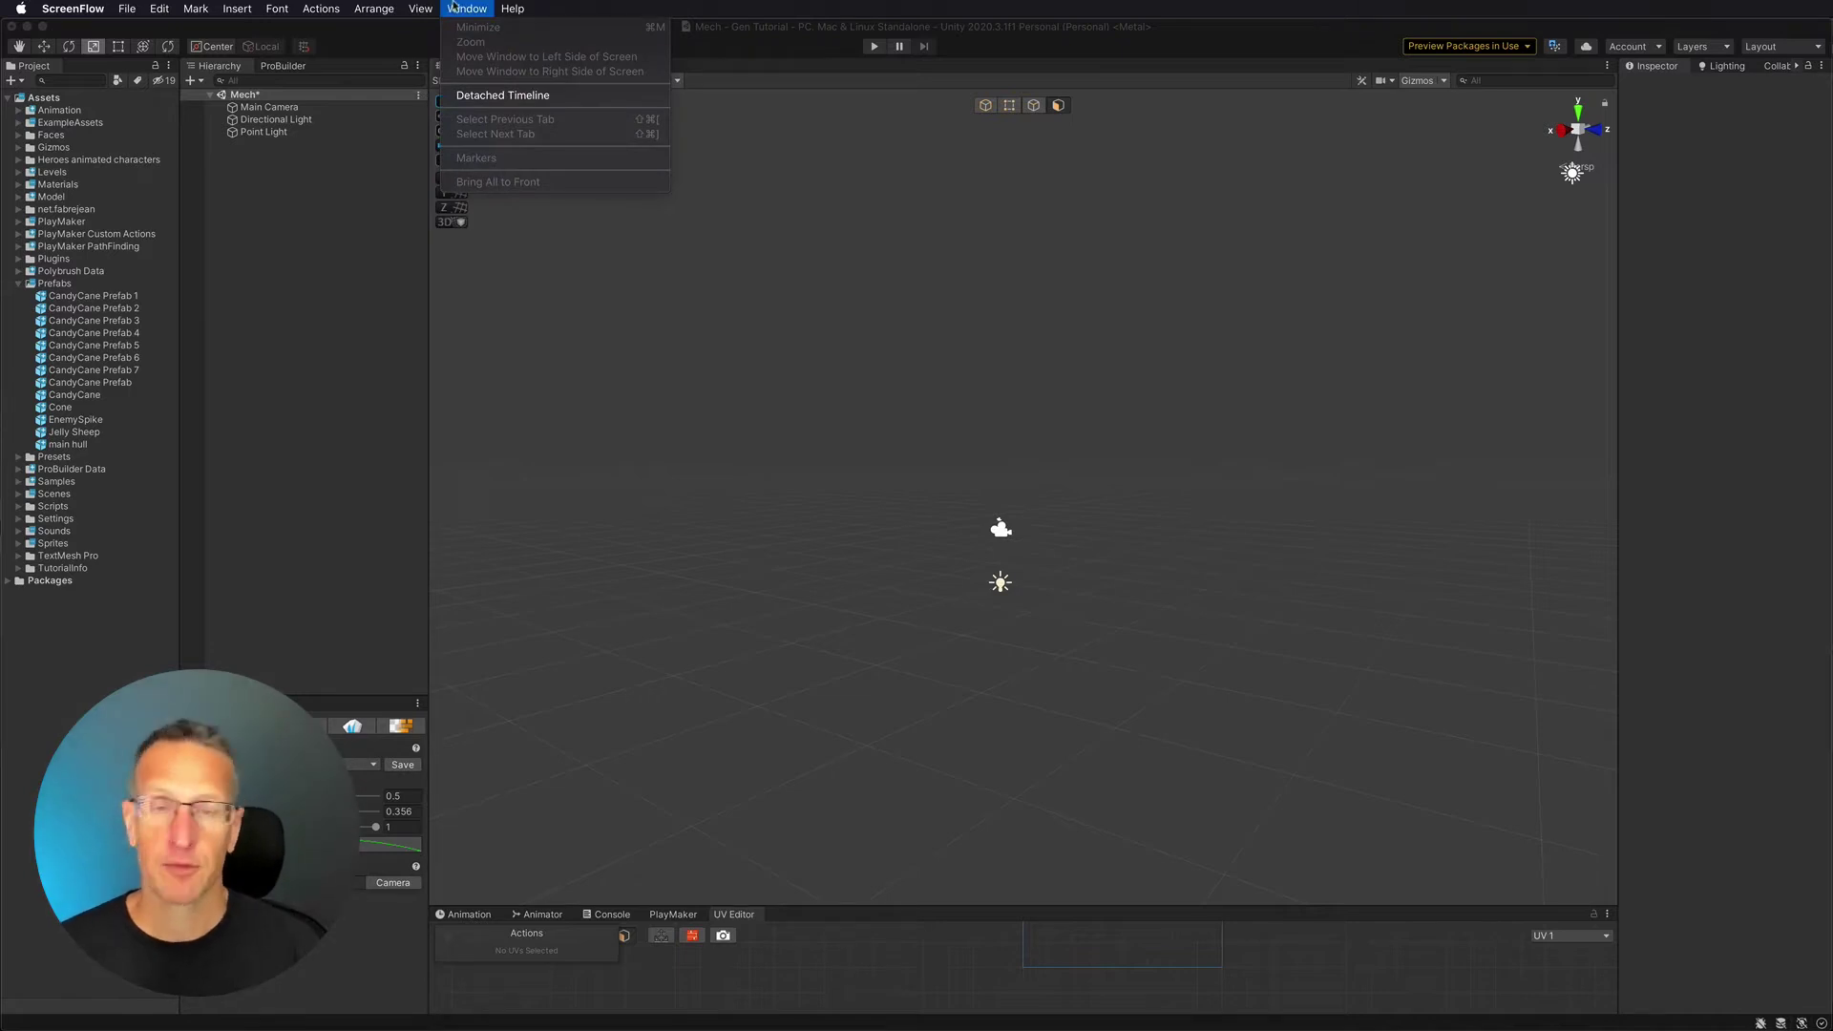
{"action": "left_click", "coordinate": [276, 120]}
{"action": "left_click", "coordinate": [523, 8]}
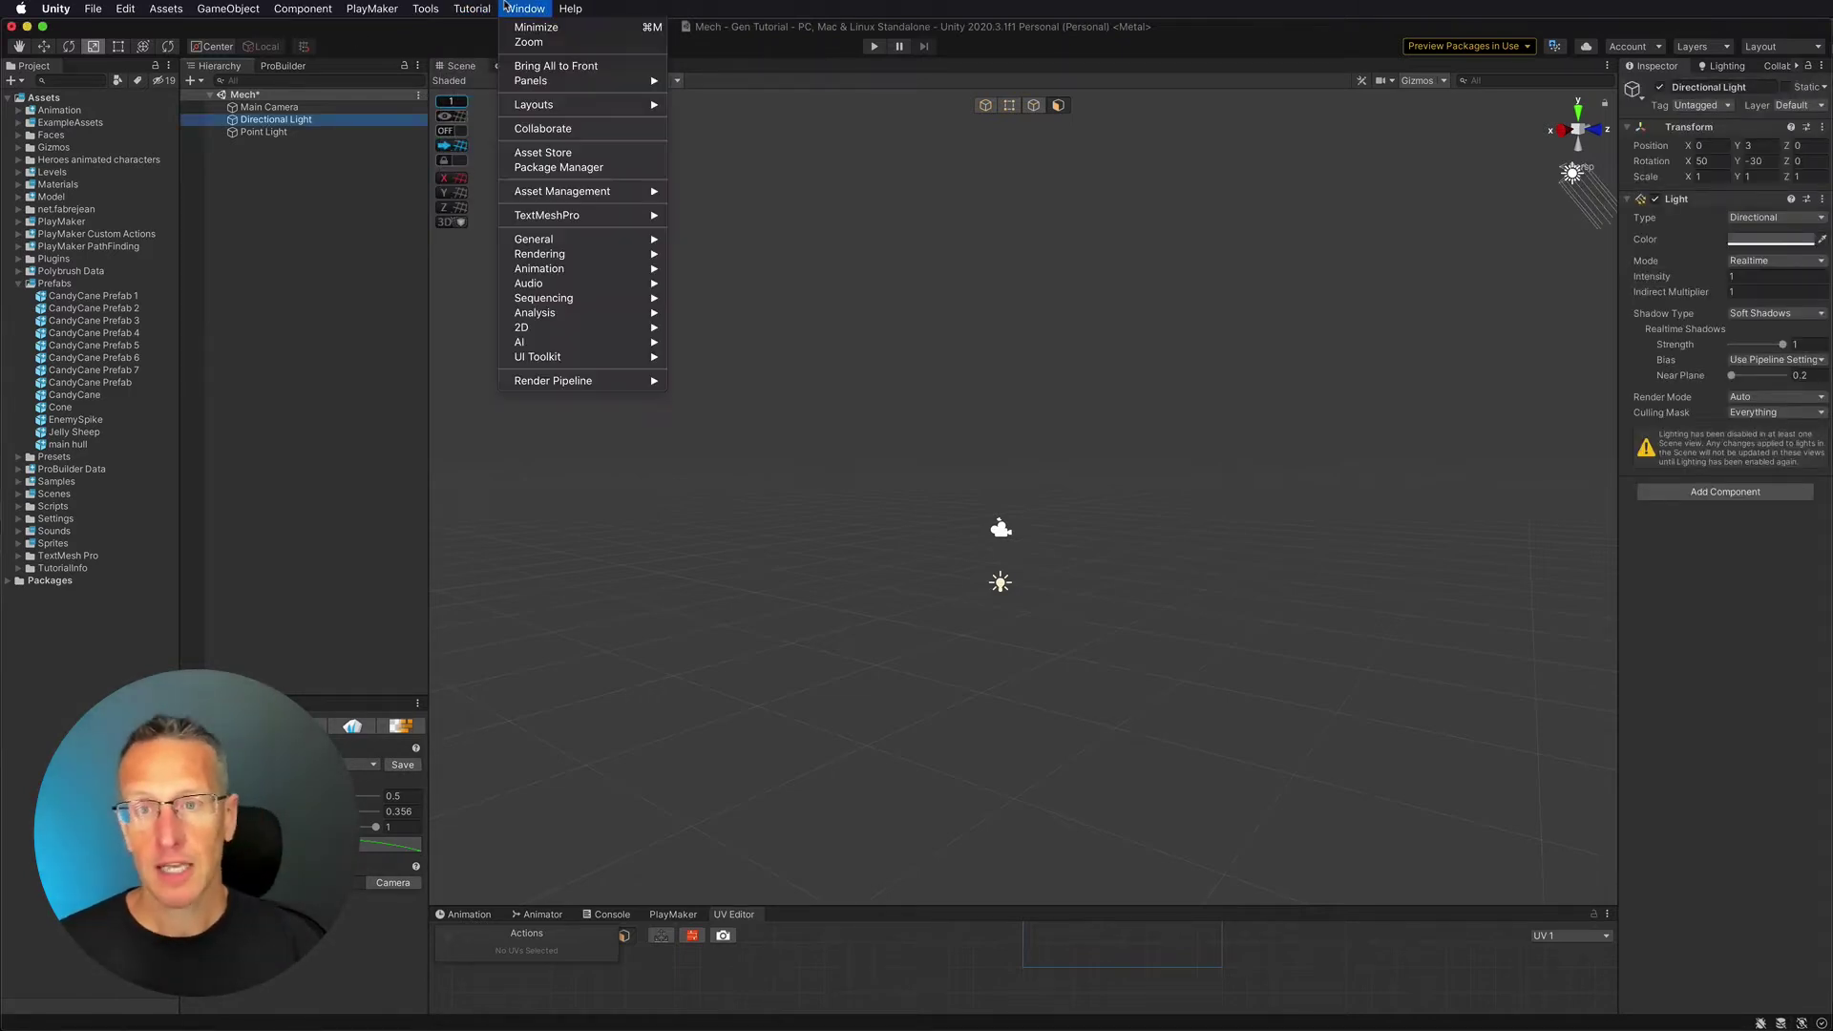
{"action": "left_click", "coordinate": [559, 167]}
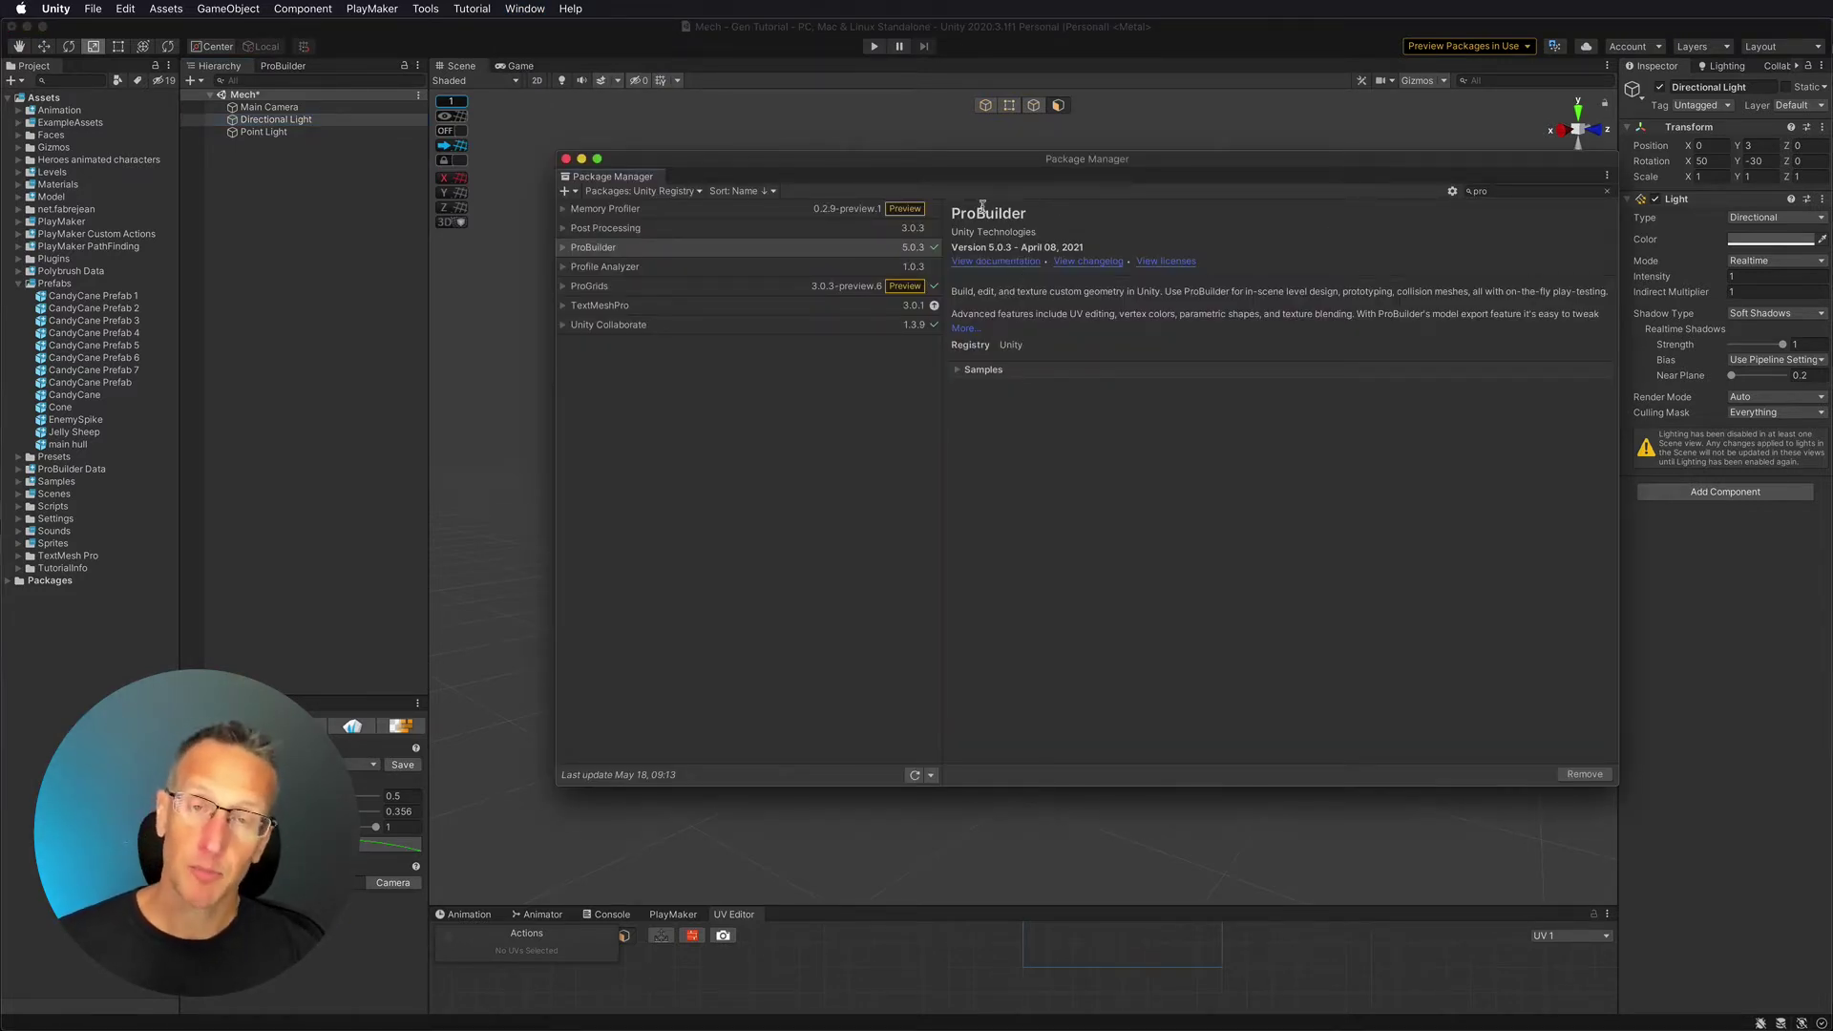
{"action": "left_click", "coordinate": [566, 159]}
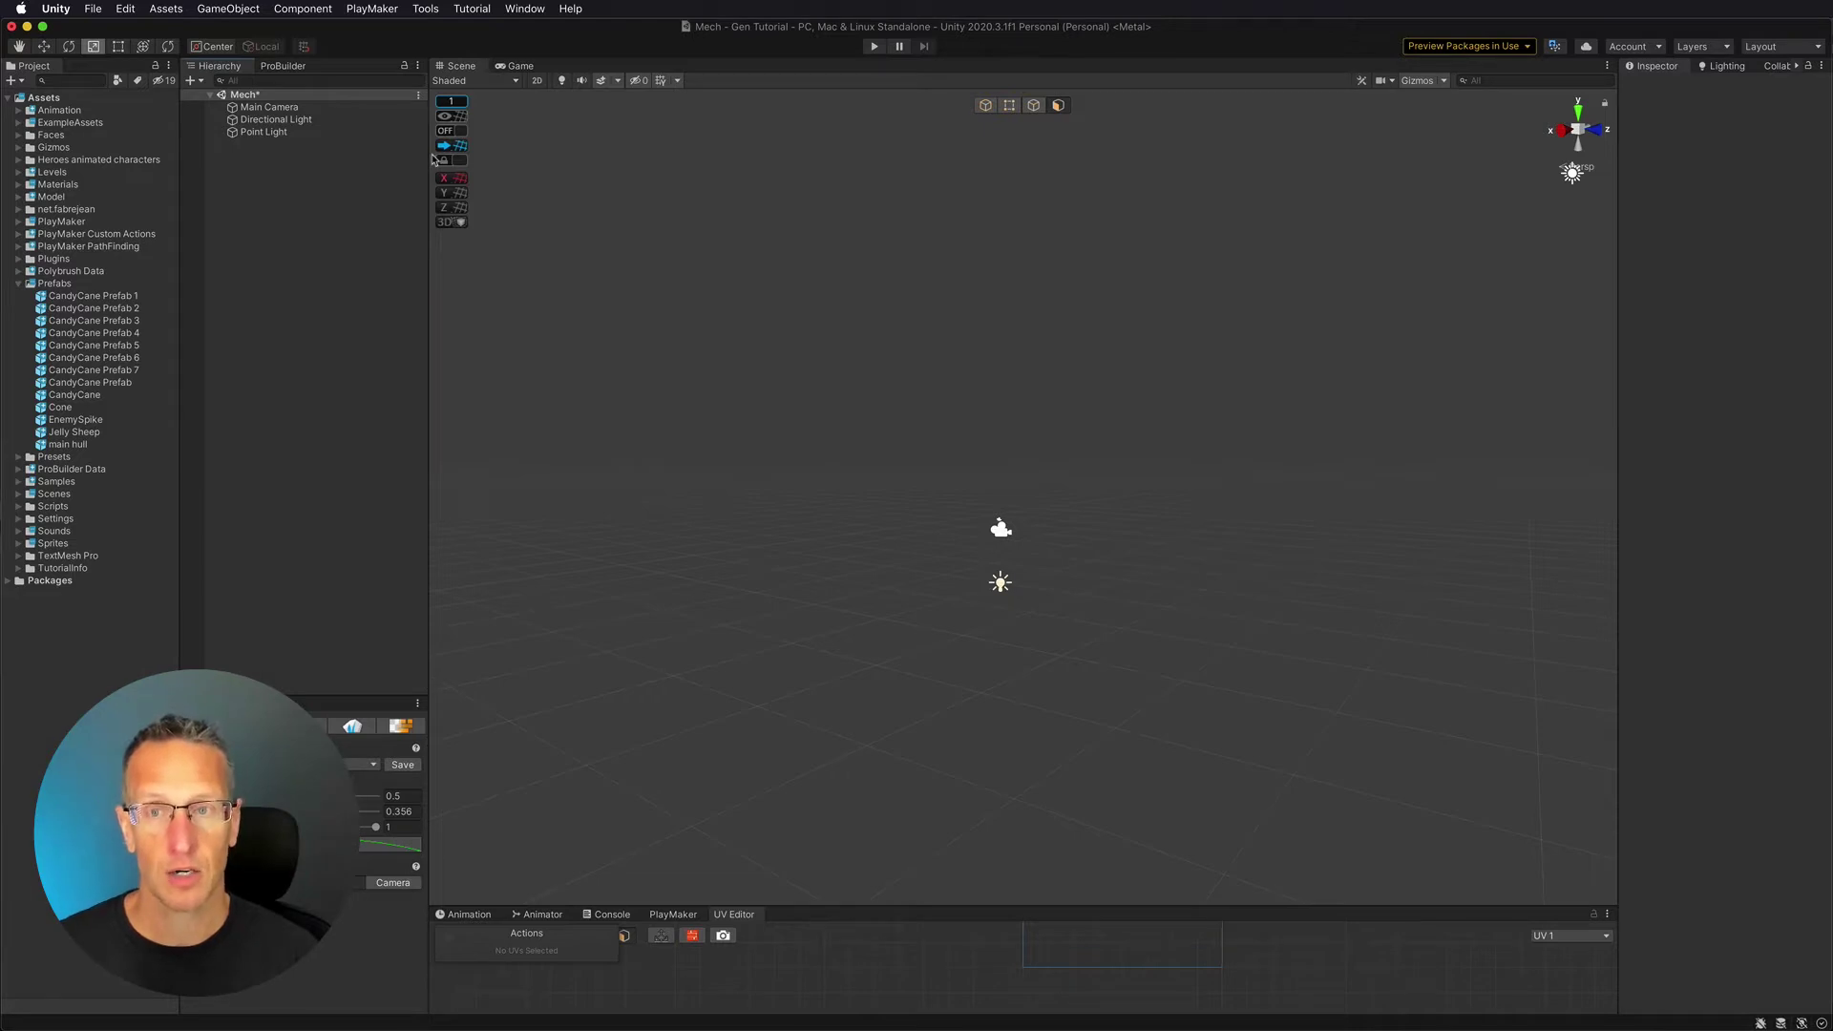
- Open the ProBuilder tool window, then return to the Hierarchy's scene objects
{"action": "left_click", "coordinate": [422, 9]}
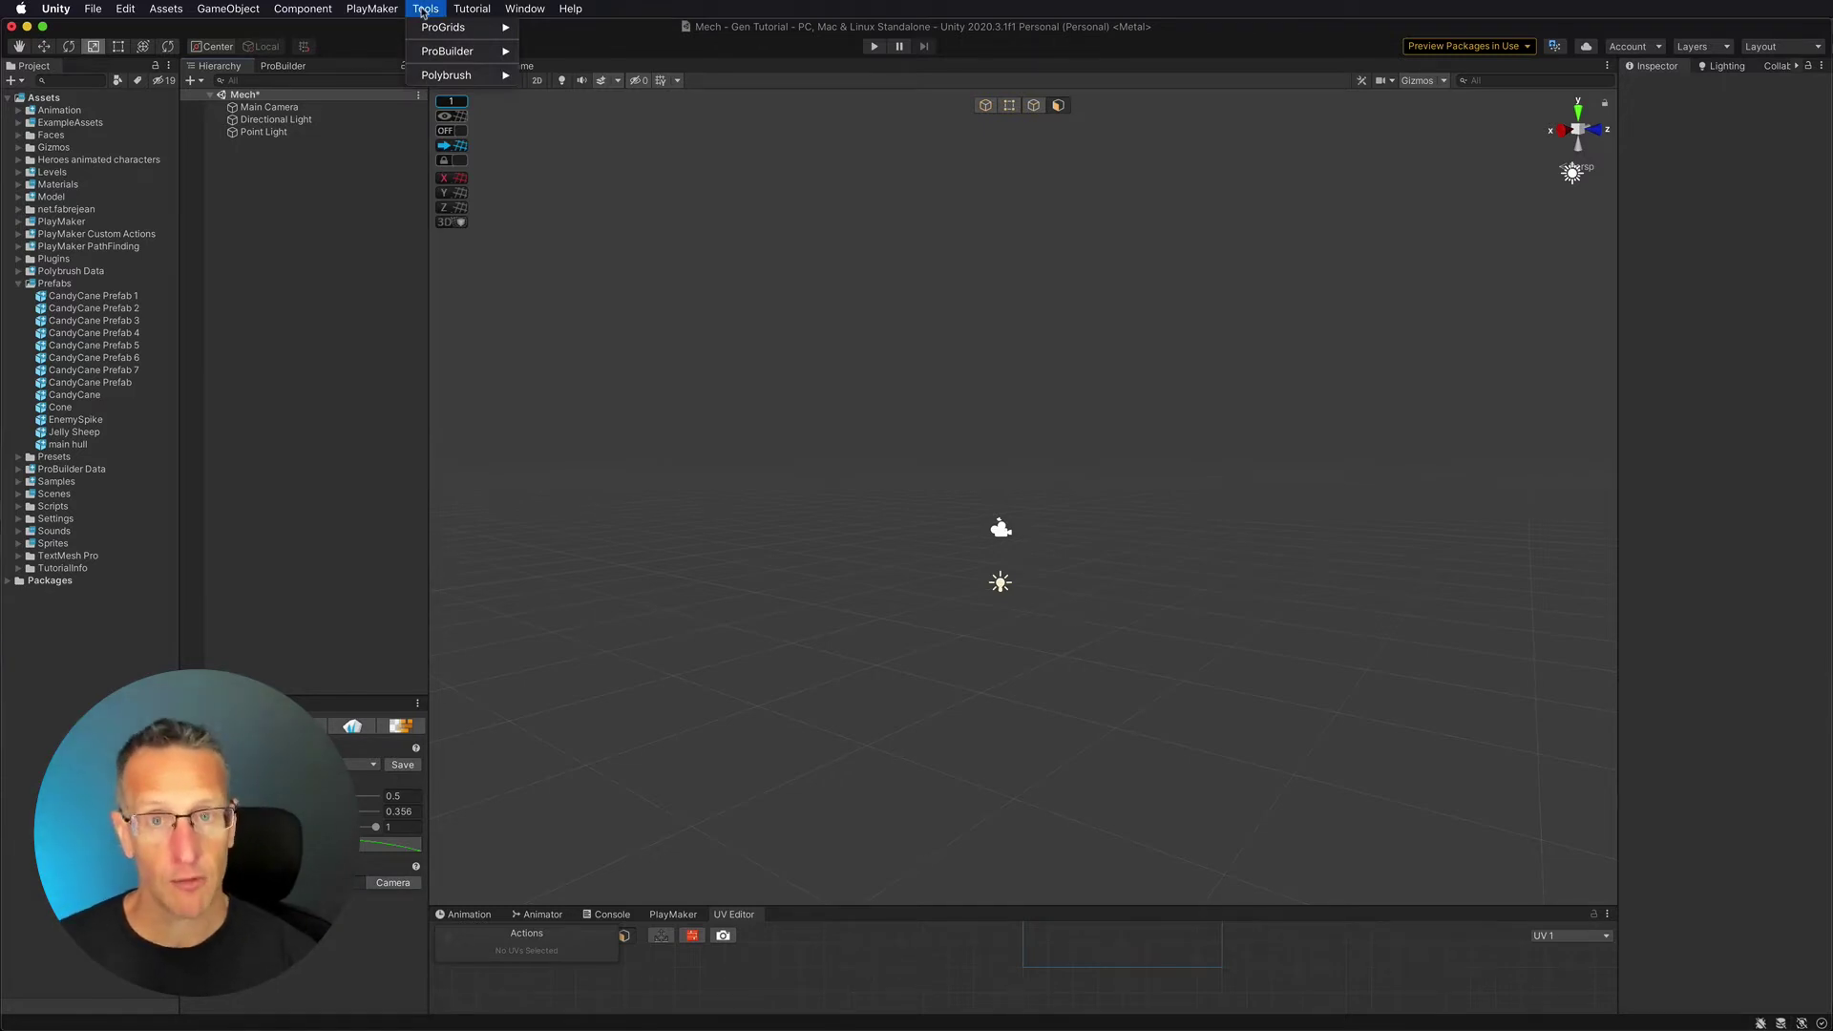
{"action": "mouse_move", "coordinate": [424, 59]}
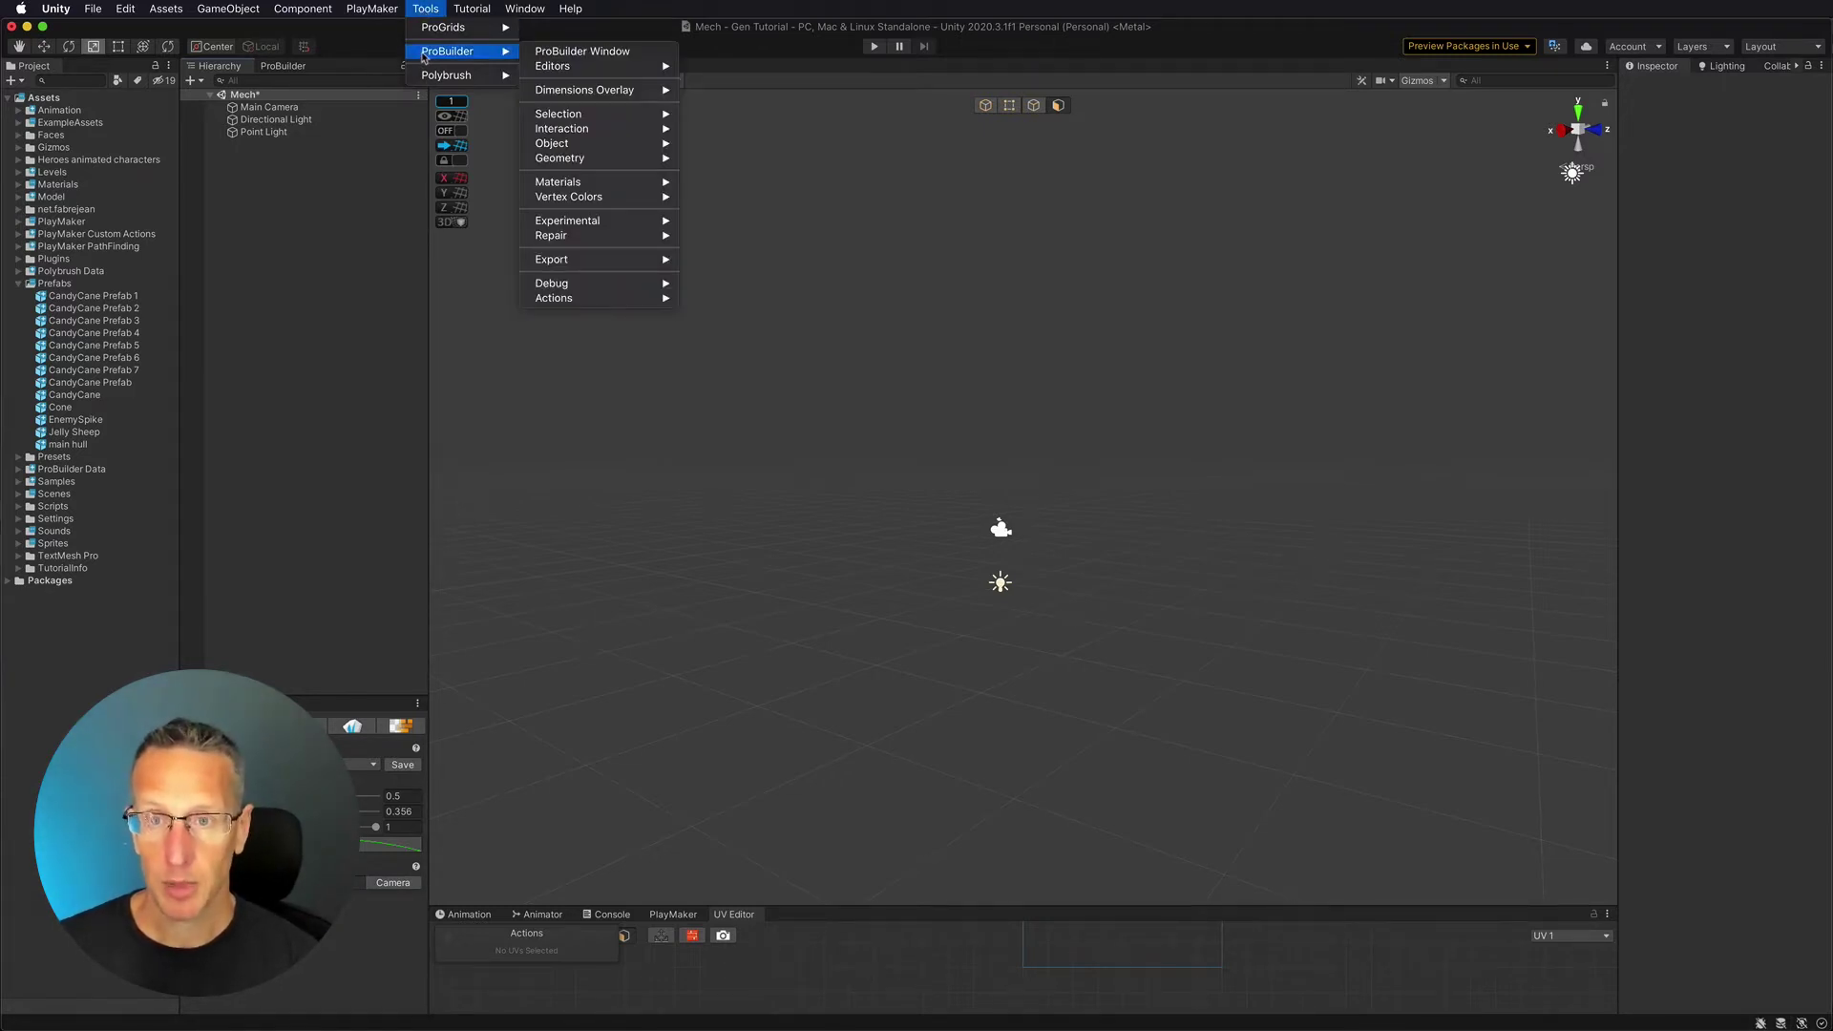
{"action": "left_click", "coordinate": [571, 56]}
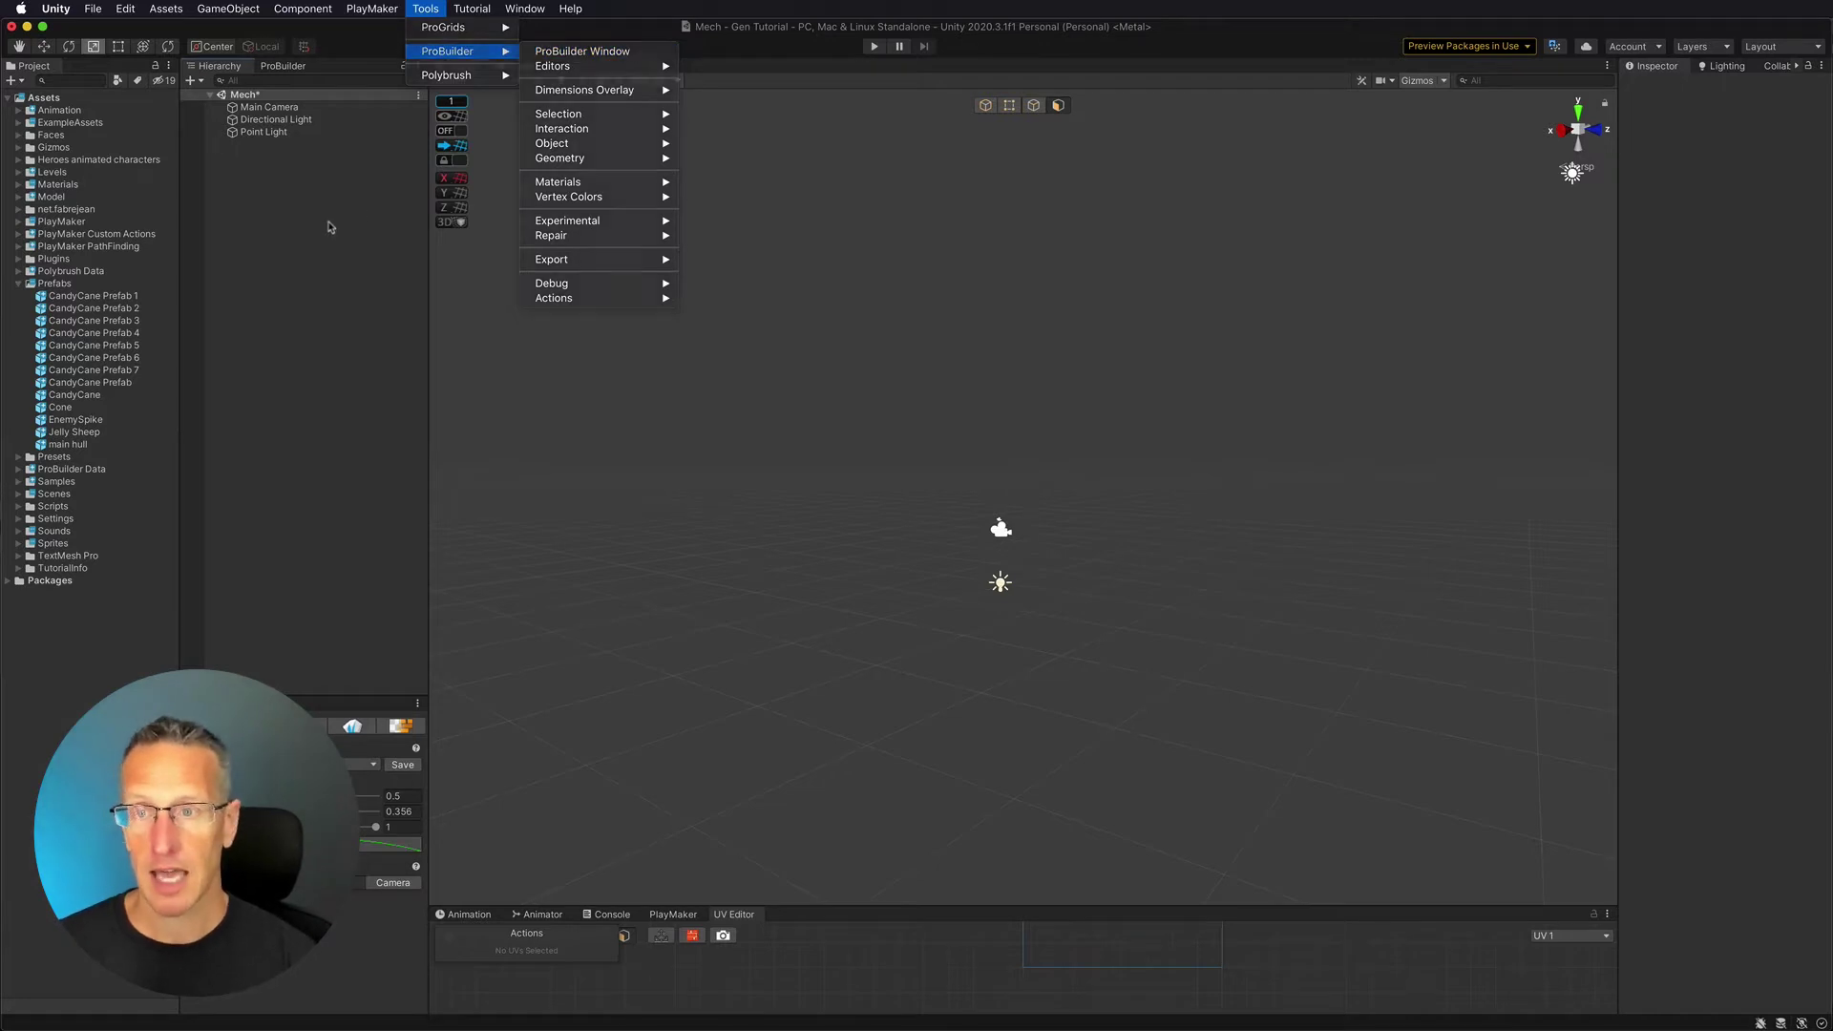
{"action": "left_click", "coordinate": [299, 68]}
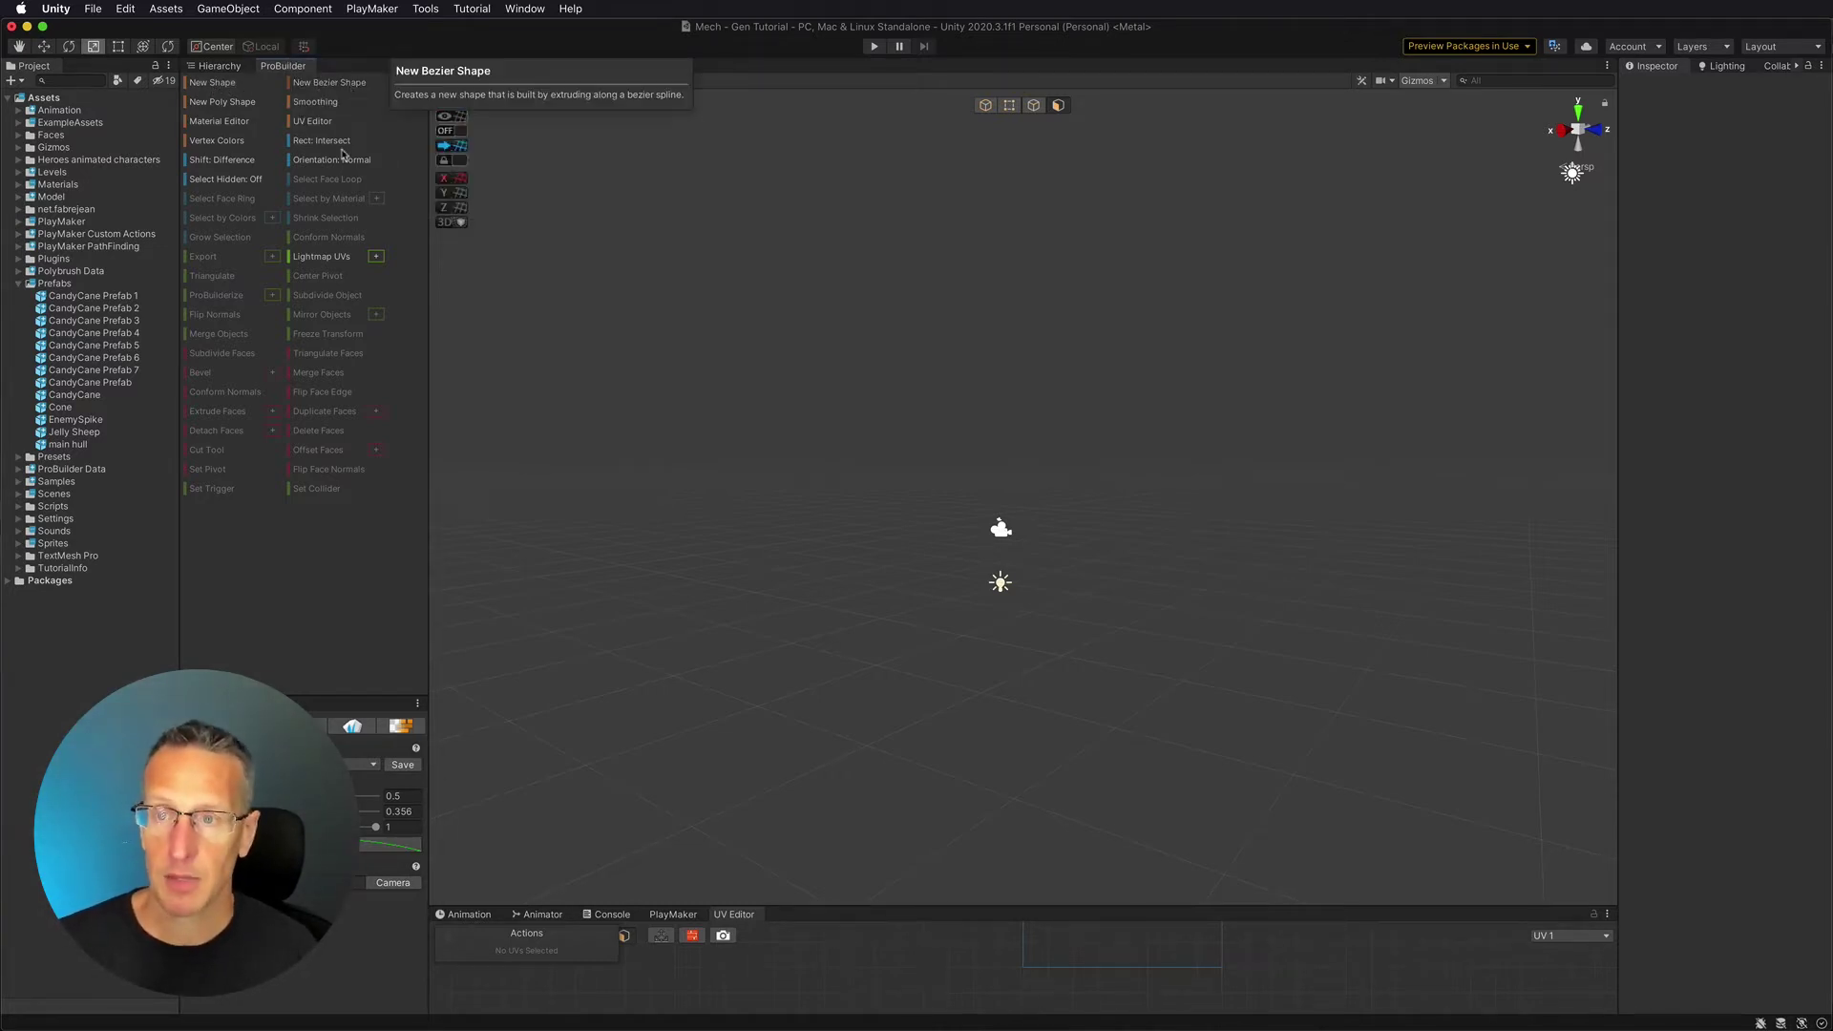
{"action": "left_click", "coordinate": [221, 66]}
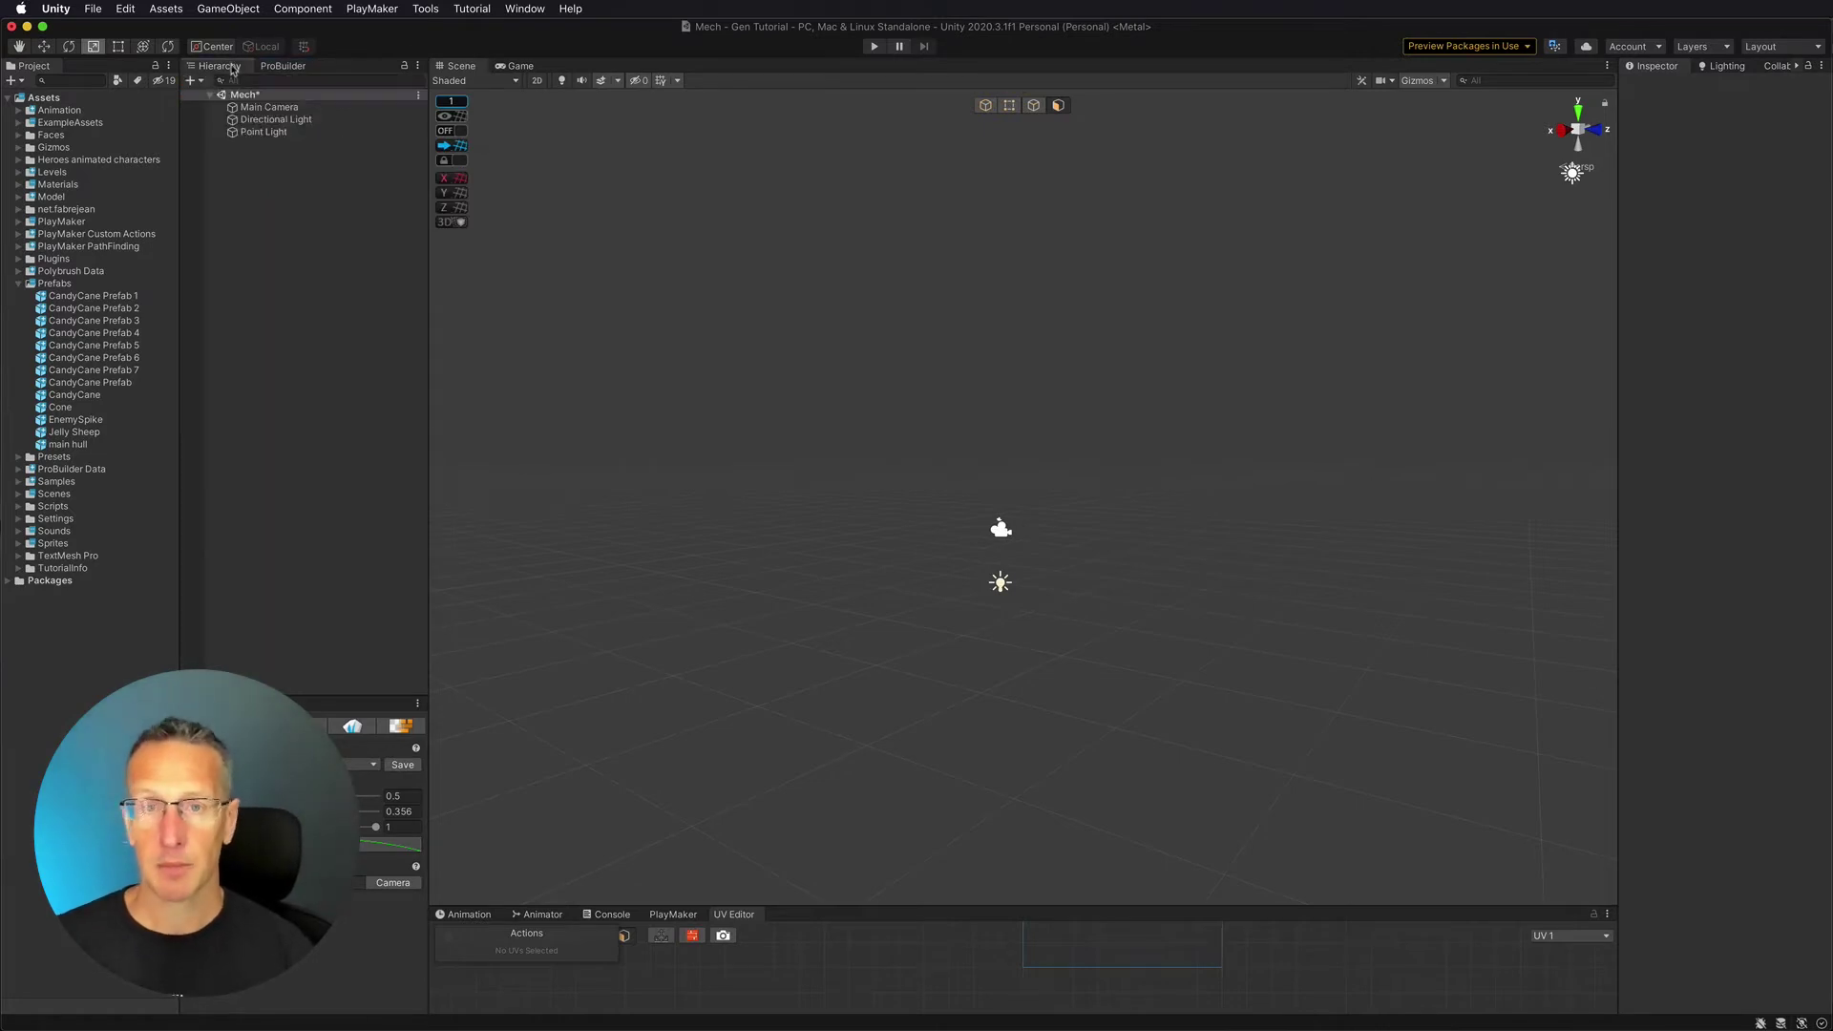
- Add a ProBuilder cylinder, scale it to about 0.44, lower it and frame it
{"action": "right_click", "coordinate": [292, 183]}
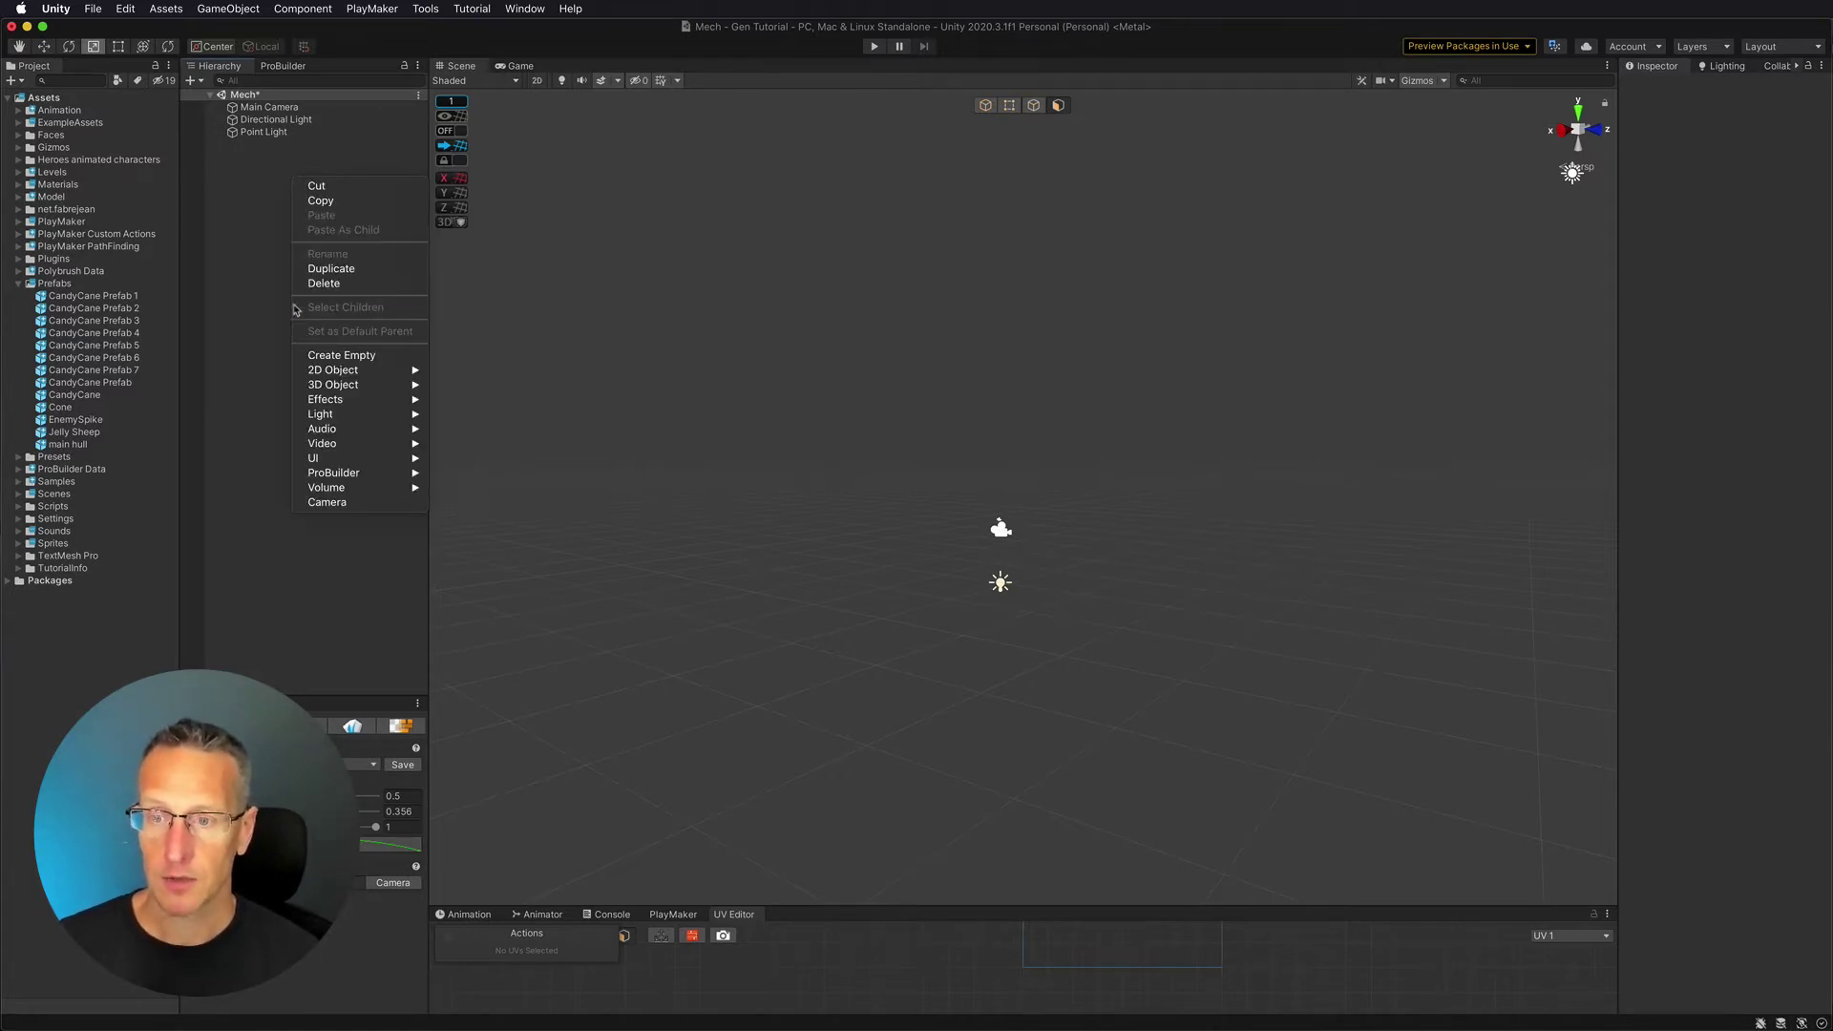
{"action": "mouse_move", "coordinate": [313, 475]}
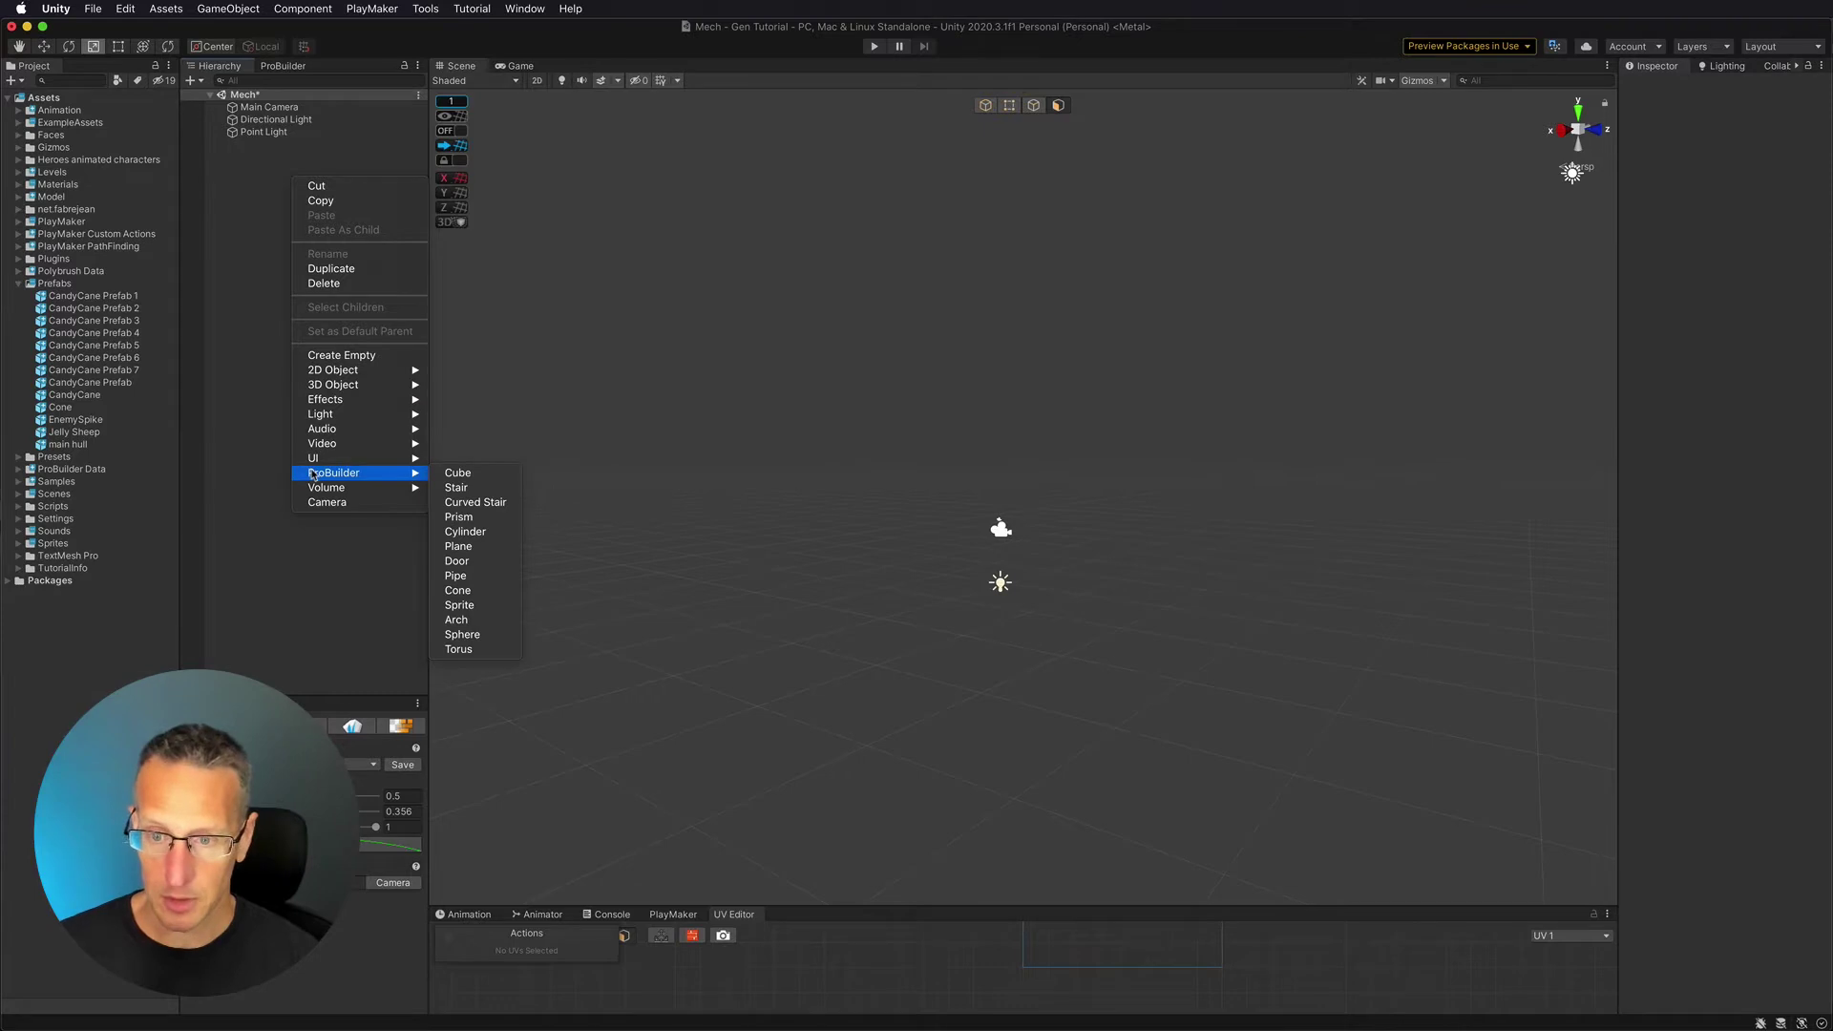
{"action": "left_click", "coordinate": [475, 534]}
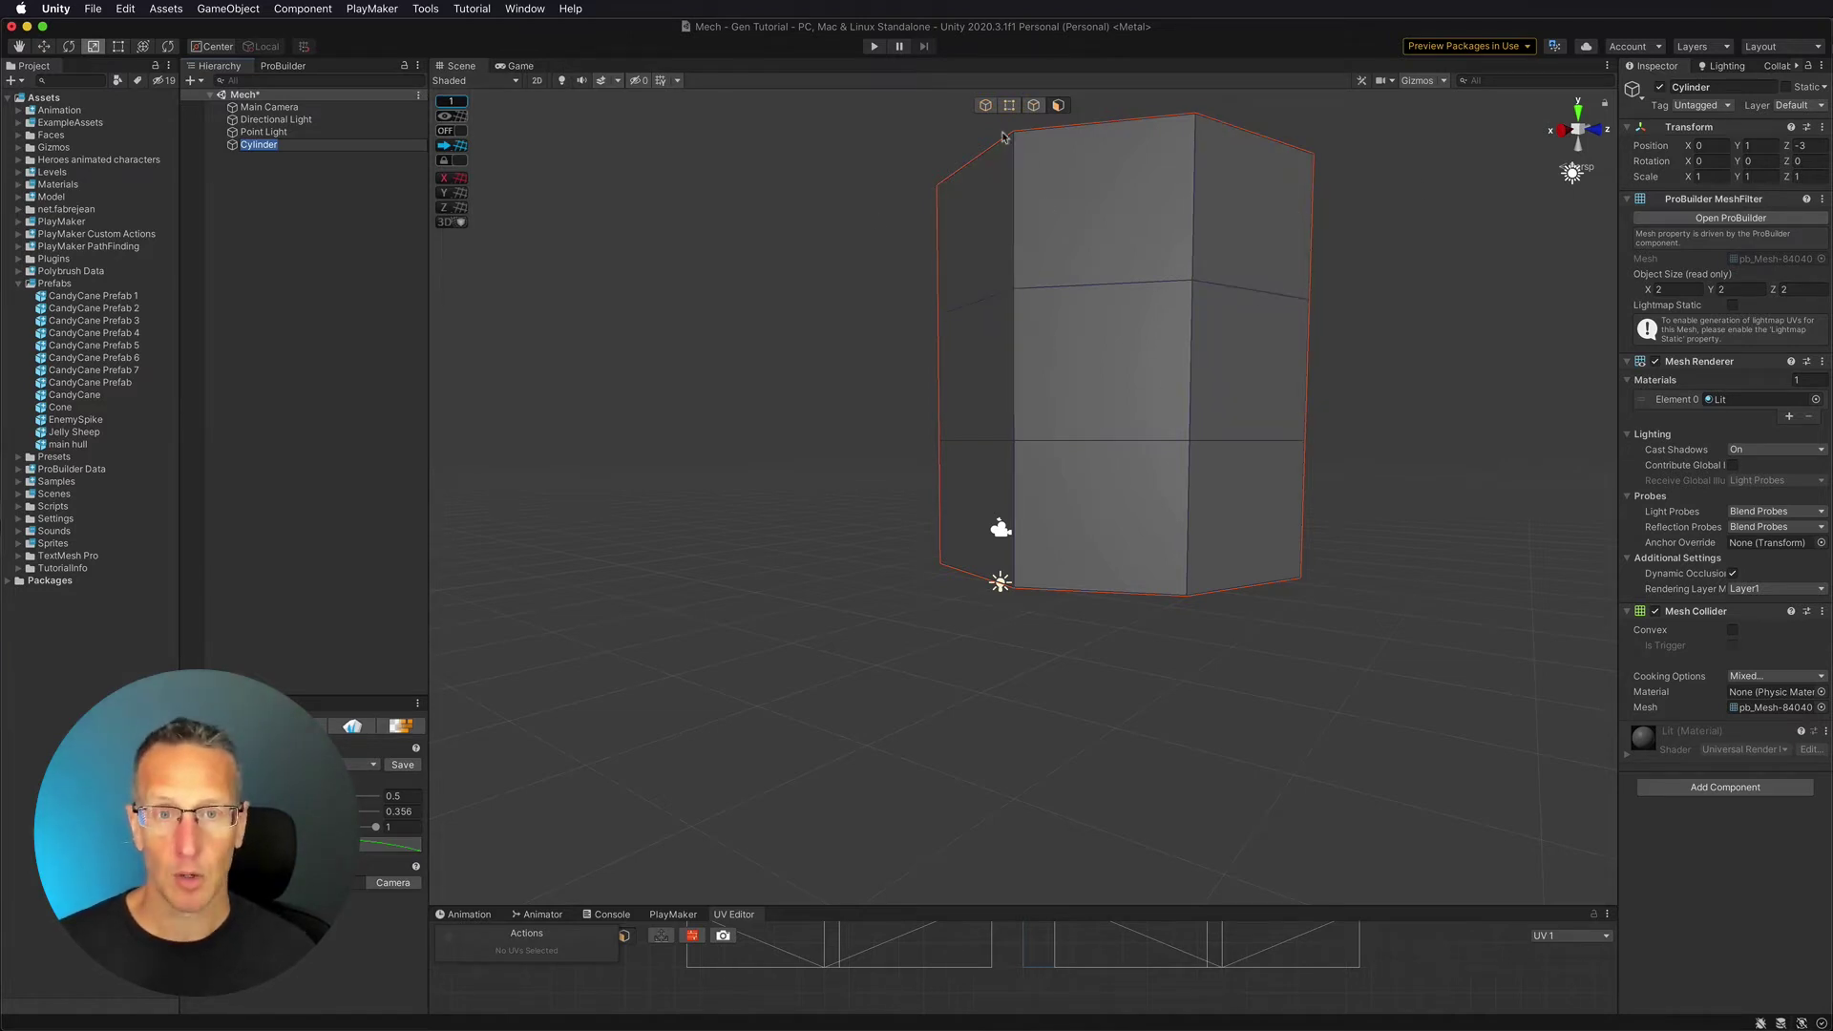
{"action": "left_click", "coordinate": [1219, 345]}
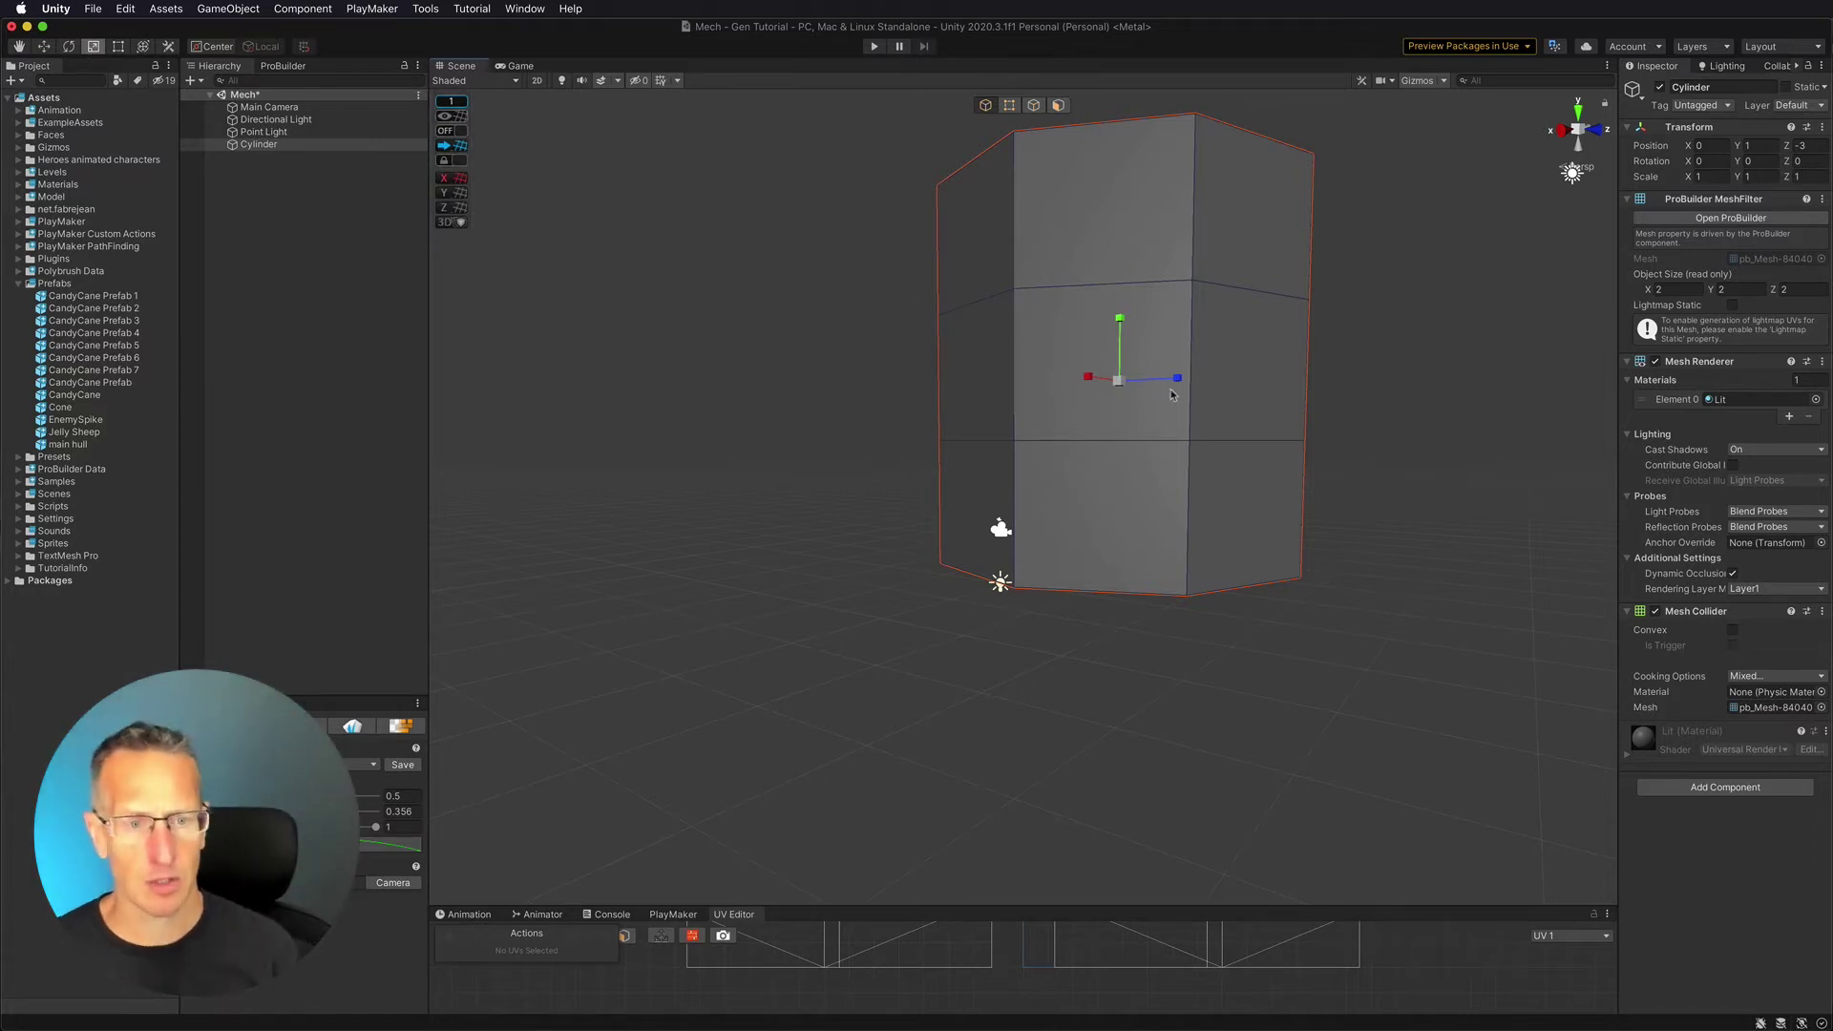
{"action": "left_click_drag", "start_coordinate": [1117, 381], "coordinate": [1087, 412]}
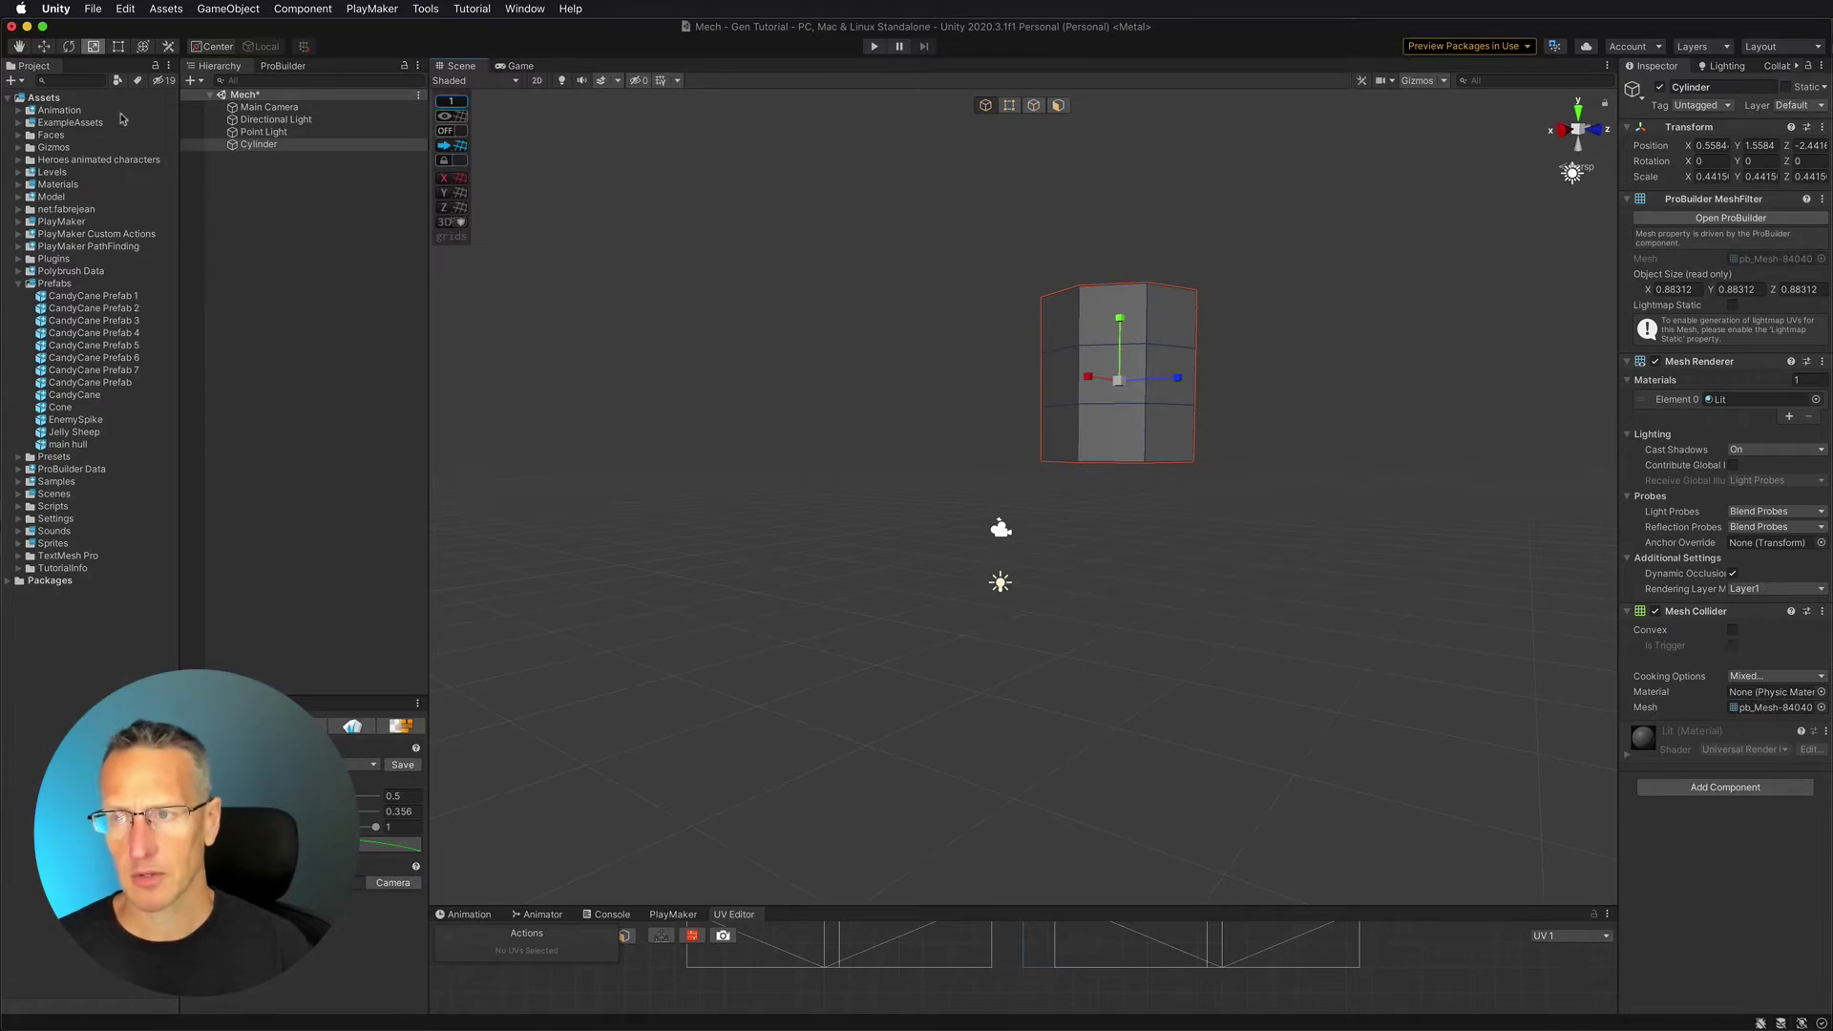
{"action": "left_click", "coordinate": [43, 46]}
{"action": "left_click_drag", "start_coordinate": [1128, 326], "coordinate": [1129, 451]}
{"action": "key", "text": "f"}
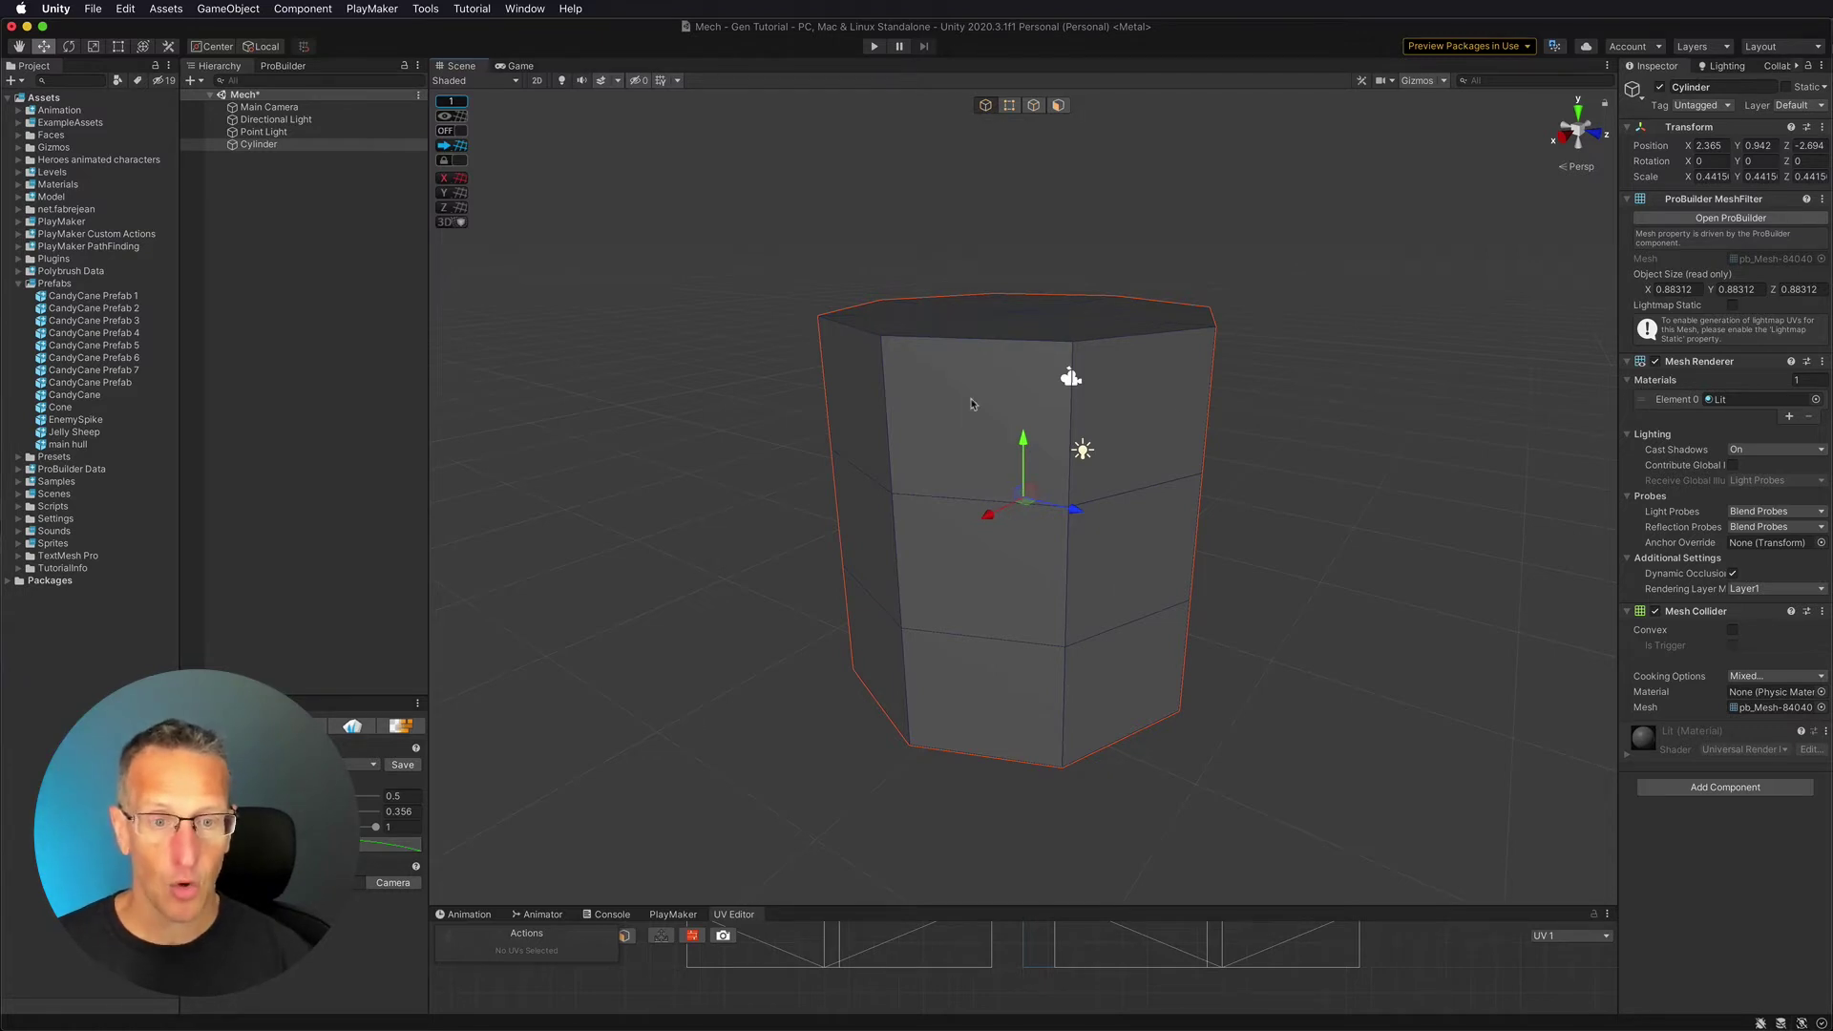
- In vertex mode, drag a vertex on the cylinder's side to deform it
{"action": "left_click", "coordinate": [1009, 106]}
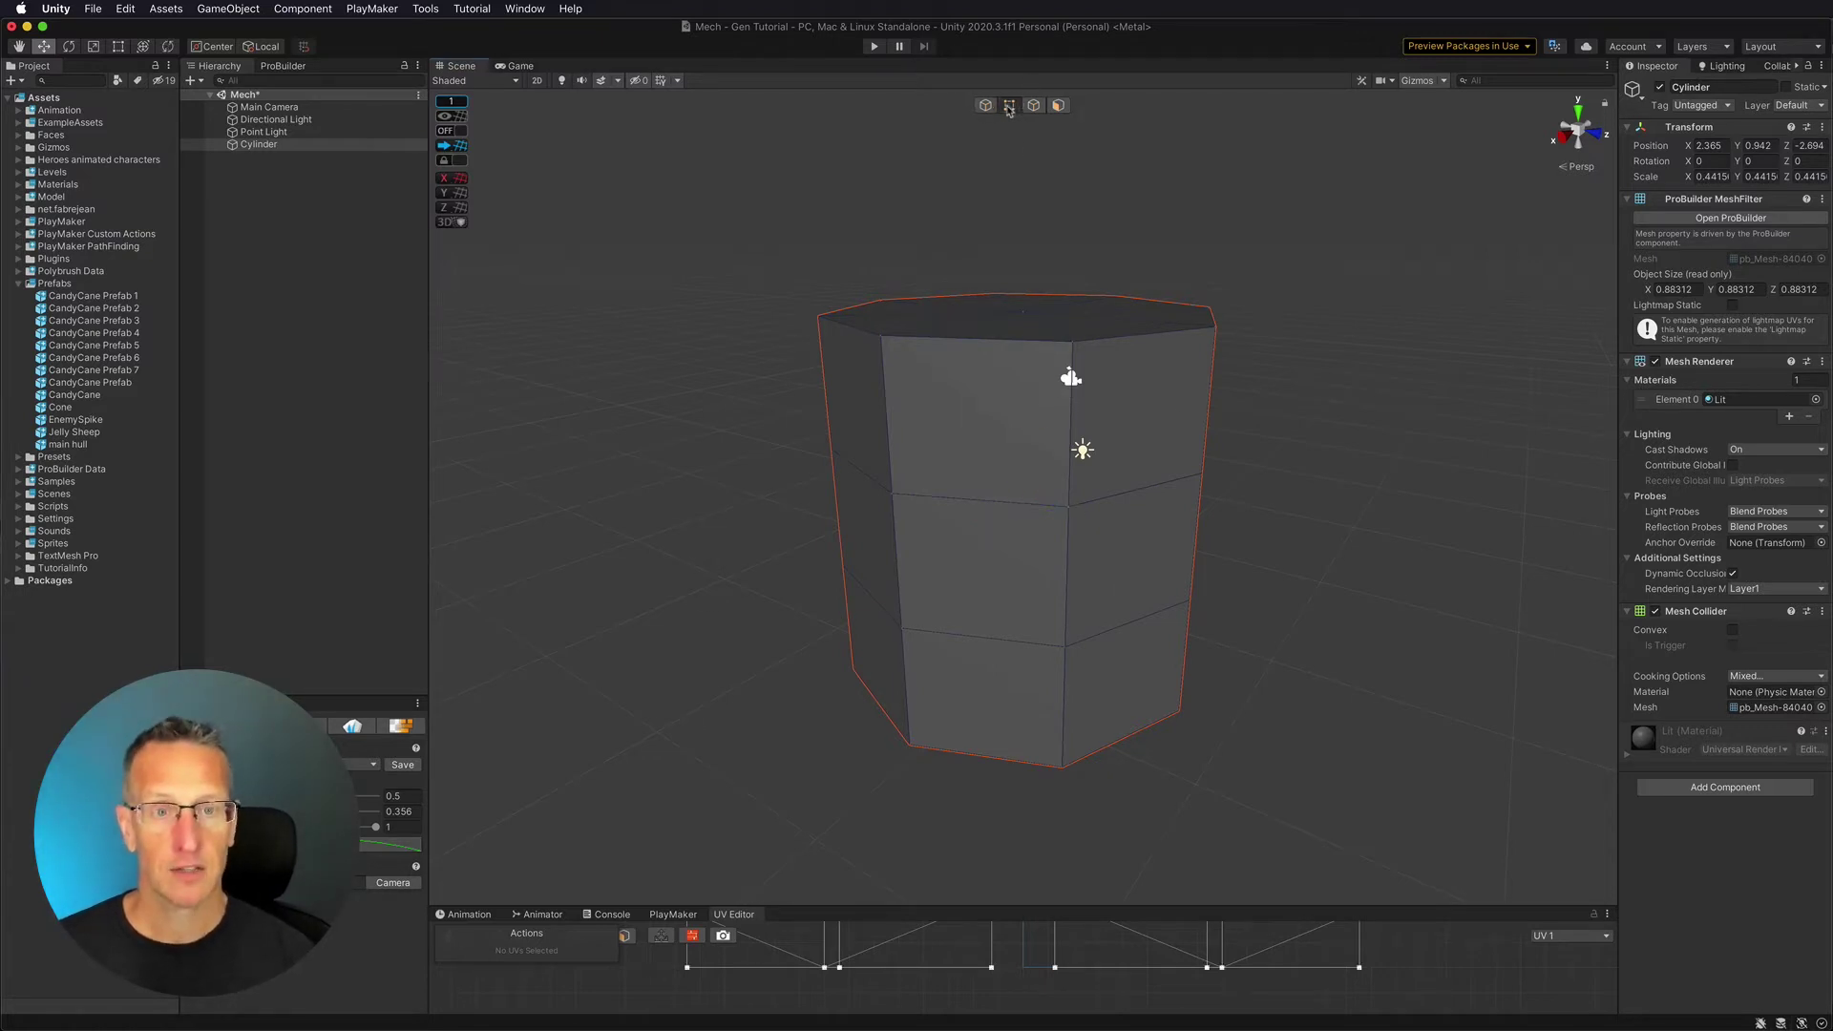
{"action": "left_click", "coordinate": [888, 495]}
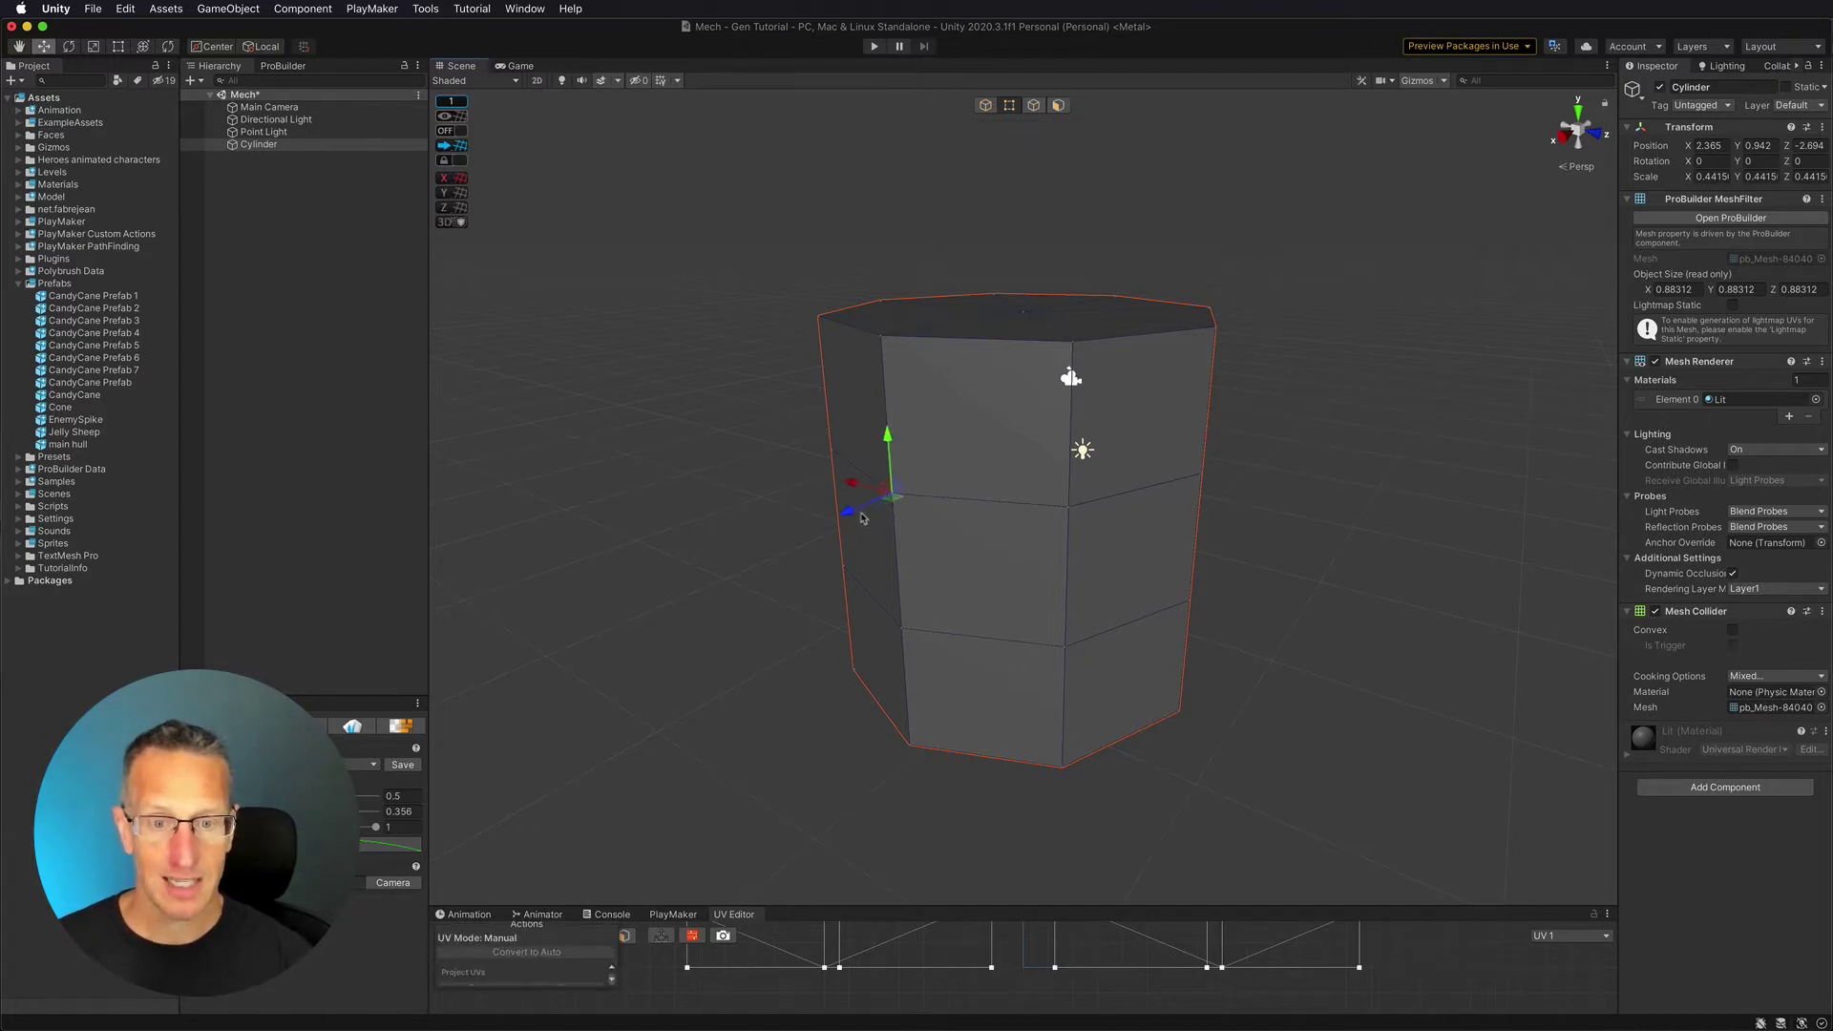
{"action": "mouse_move", "coordinate": [854, 517]}
{"action": "left_mouse_down"}
{"action": "mouse_move", "coordinate": [810, 527]}
{"action": "mouse_move", "coordinate": [916, 479]}
{"action": "mouse_move", "coordinate": [723, 555]}
{"action": "mouse_move", "coordinate": [850, 506]}
{"action": "left_mouse_up"}
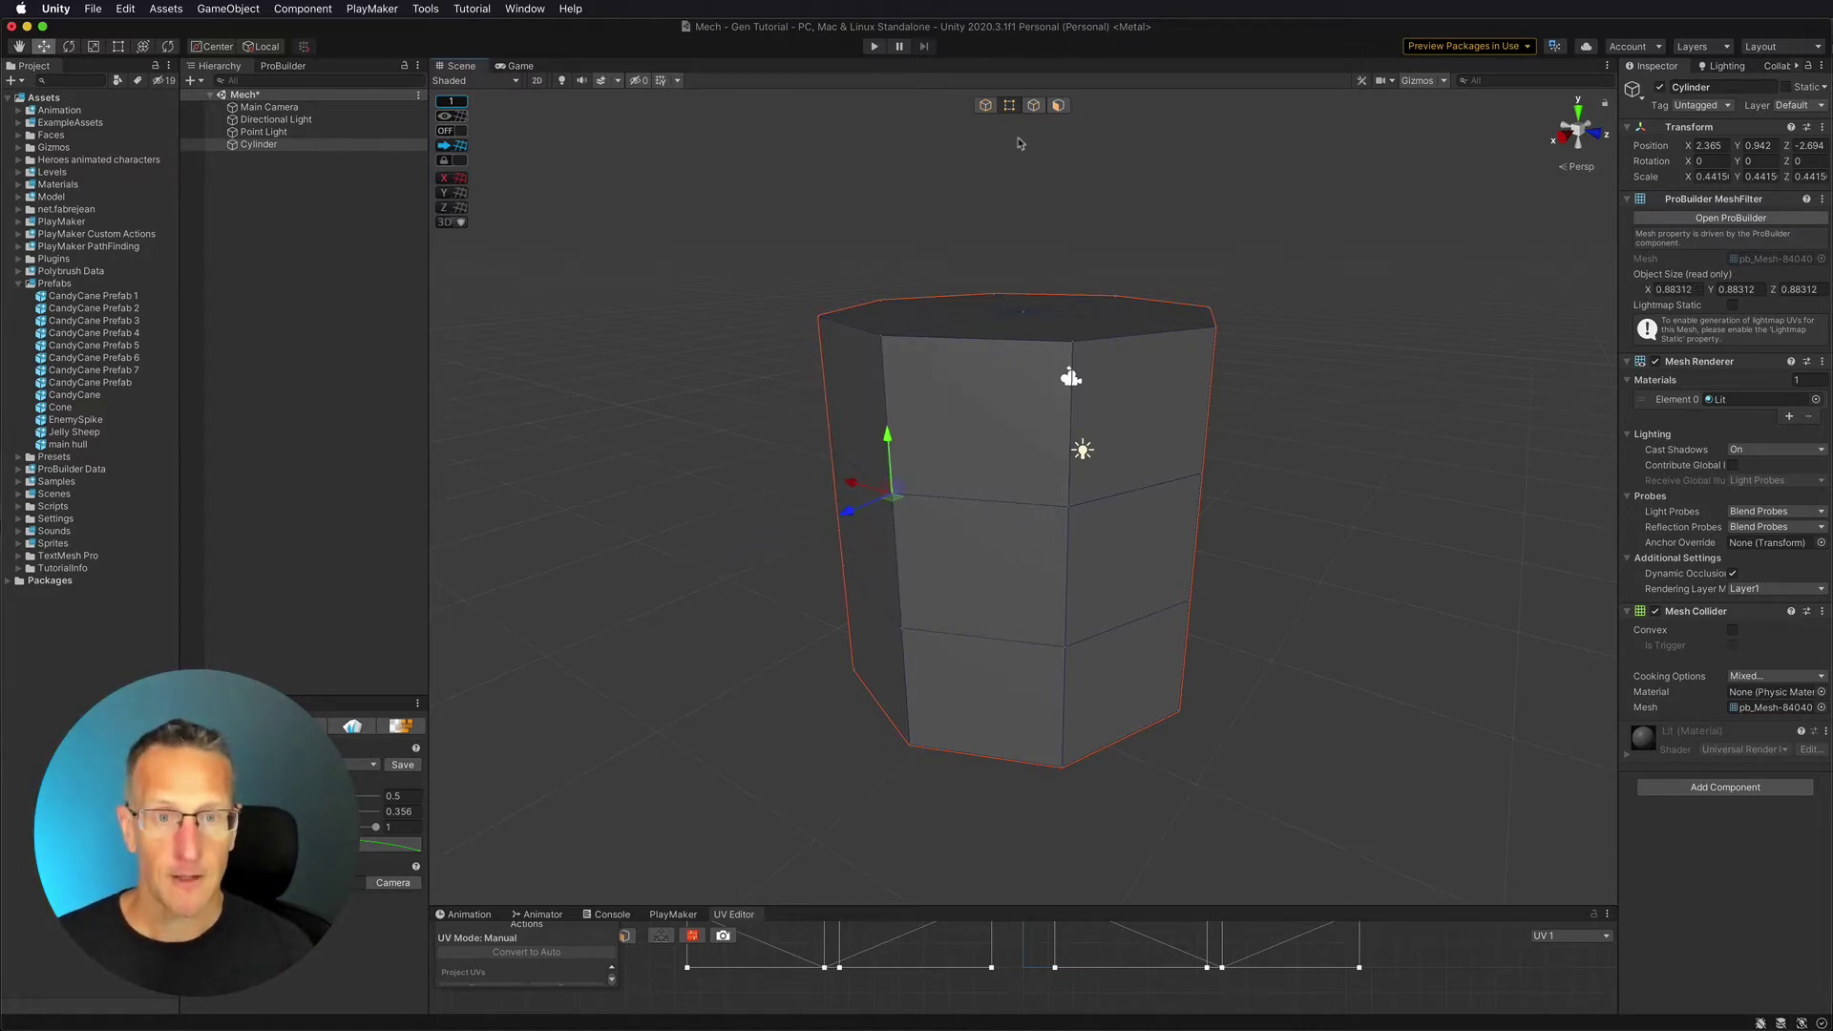
- Move the cylinder's middle horizontal edge lower, then select the upper front face
{"action": "left_click", "coordinate": [1034, 106]}
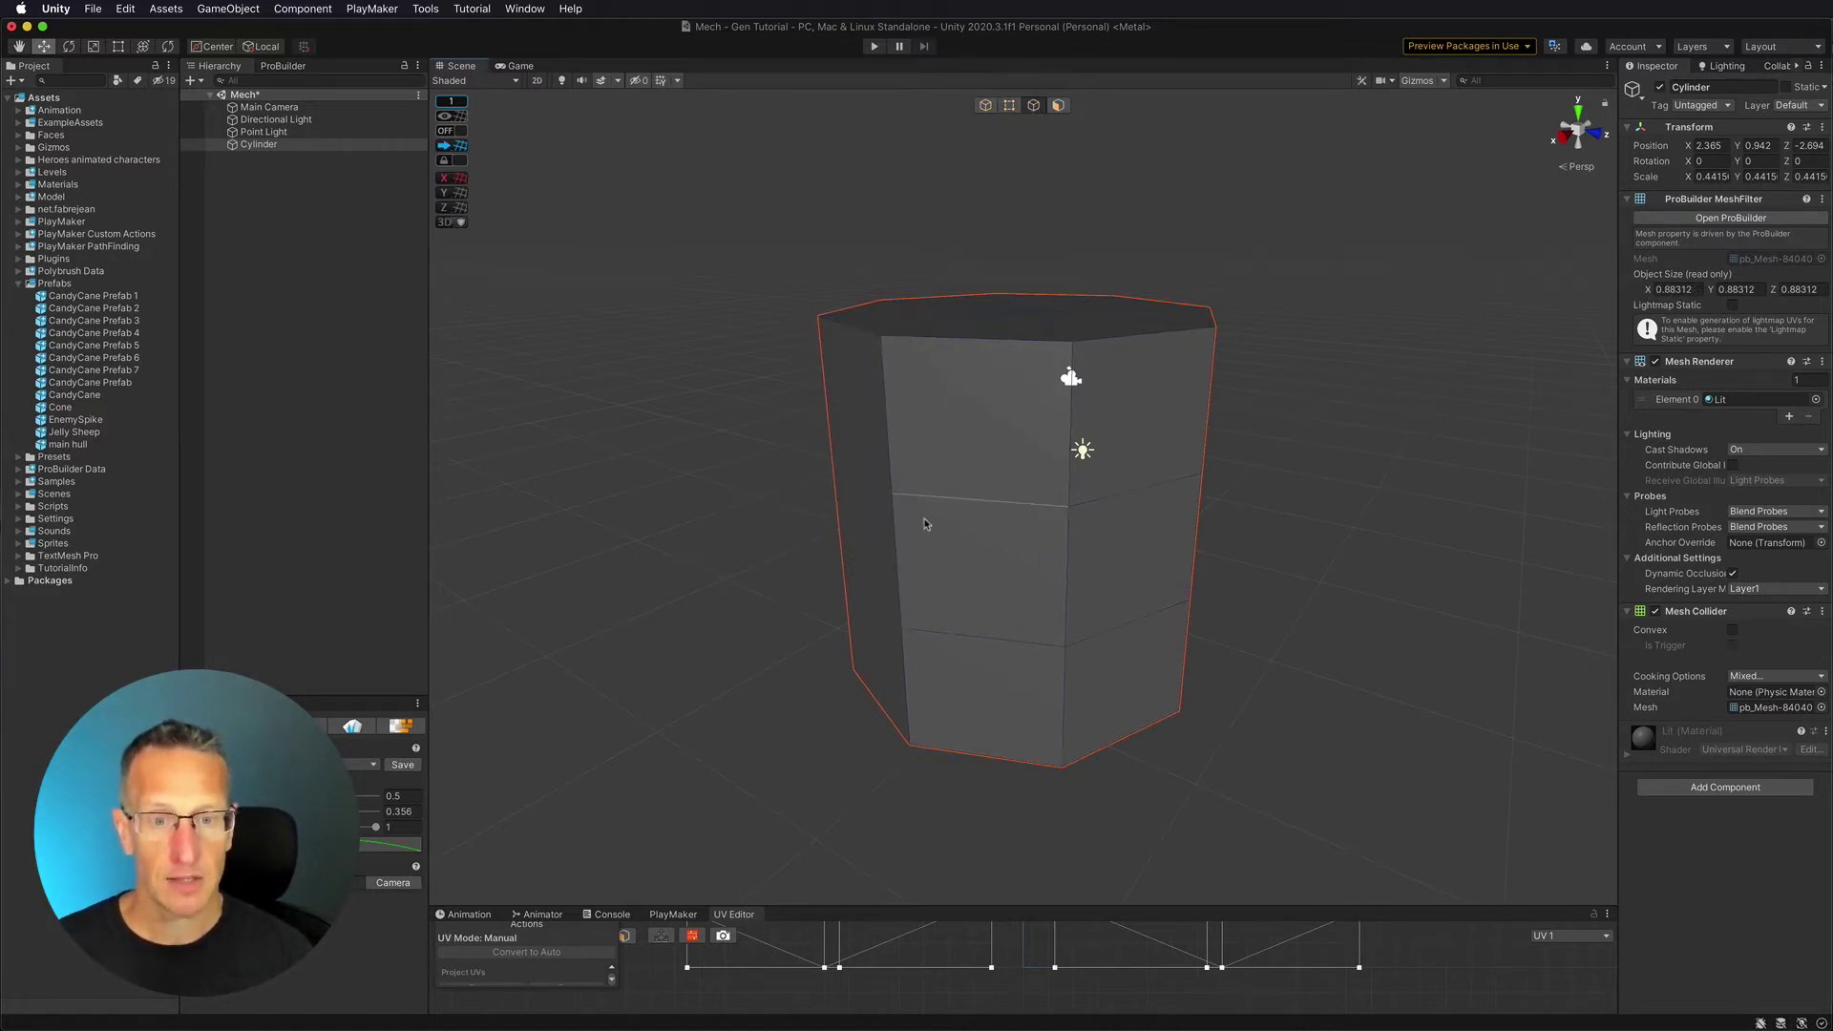
{"action": "left_click", "coordinate": [951, 504]}
{"action": "left_click", "coordinate": [886, 417]}
{"action": "left_click", "coordinate": [979, 340]}
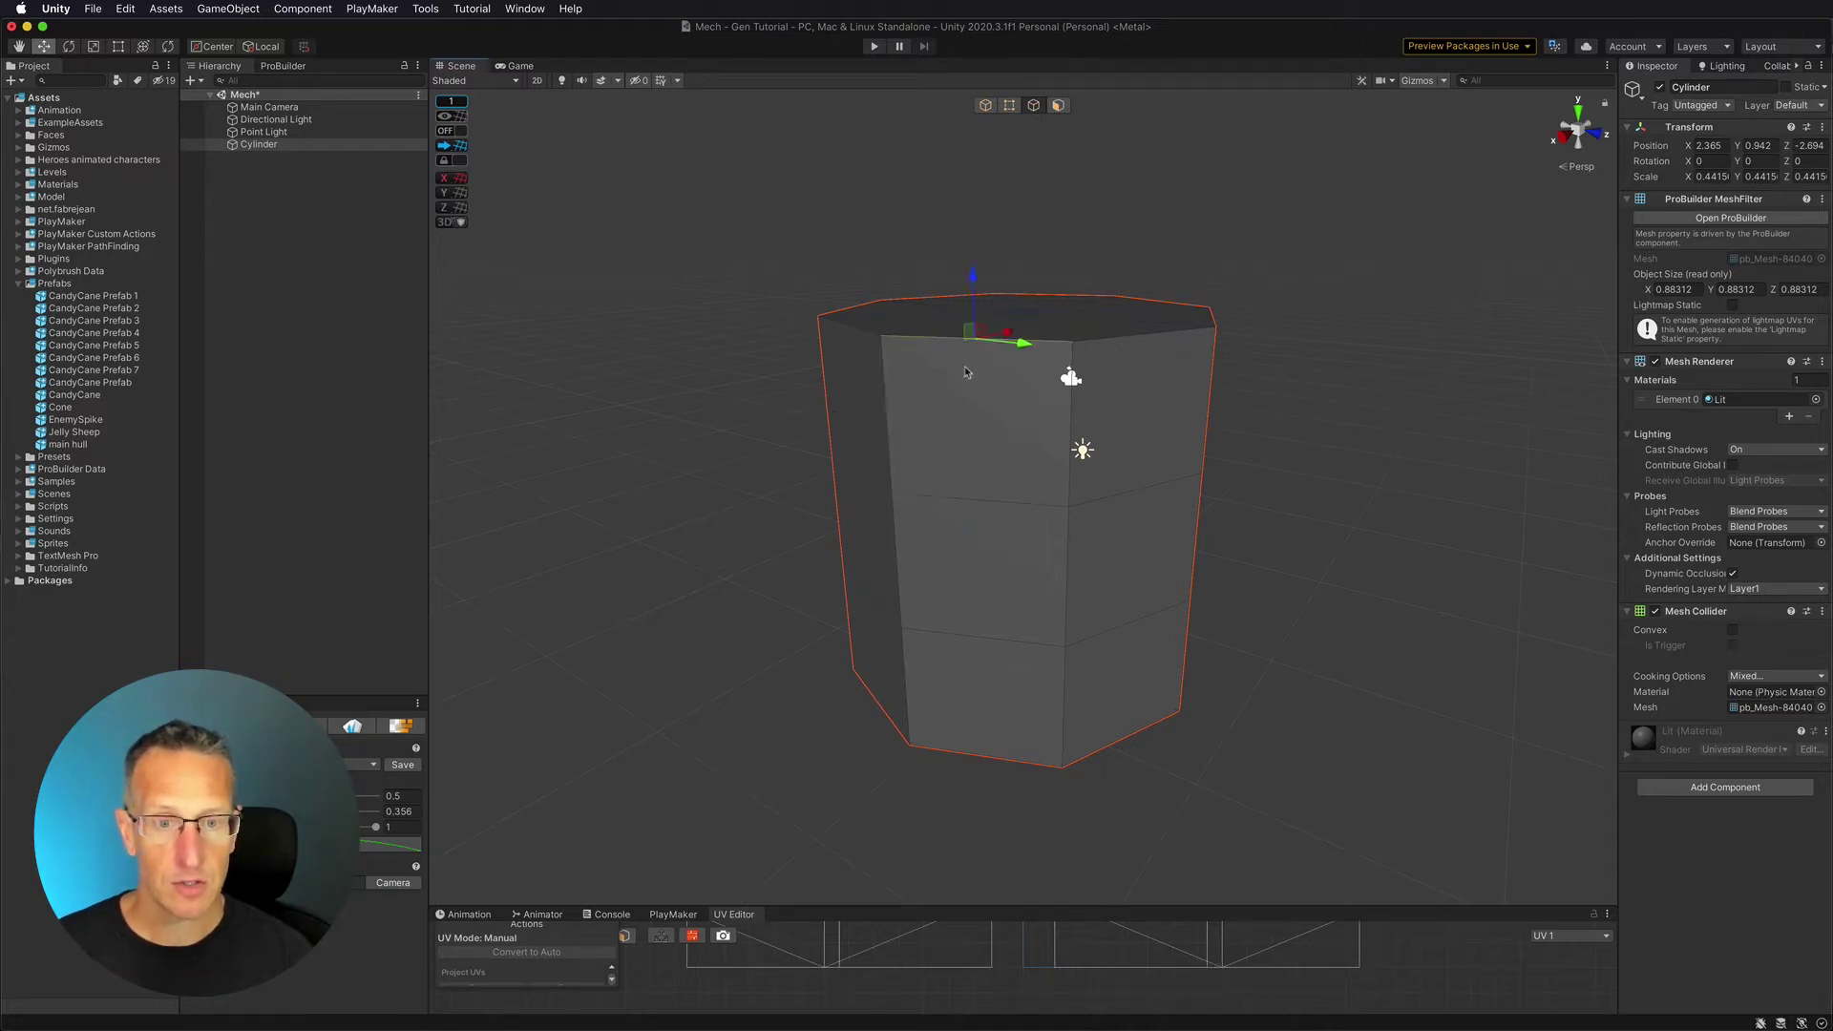
{"action": "left_click", "coordinate": [962, 503]}
{"action": "mouse_move", "coordinate": [982, 459]}
{"action": "left_mouse_down"}
{"action": "mouse_move", "coordinate": [984, 541]}
{"action": "mouse_move", "coordinate": [984, 426]}
{"action": "left_mouse_up"}
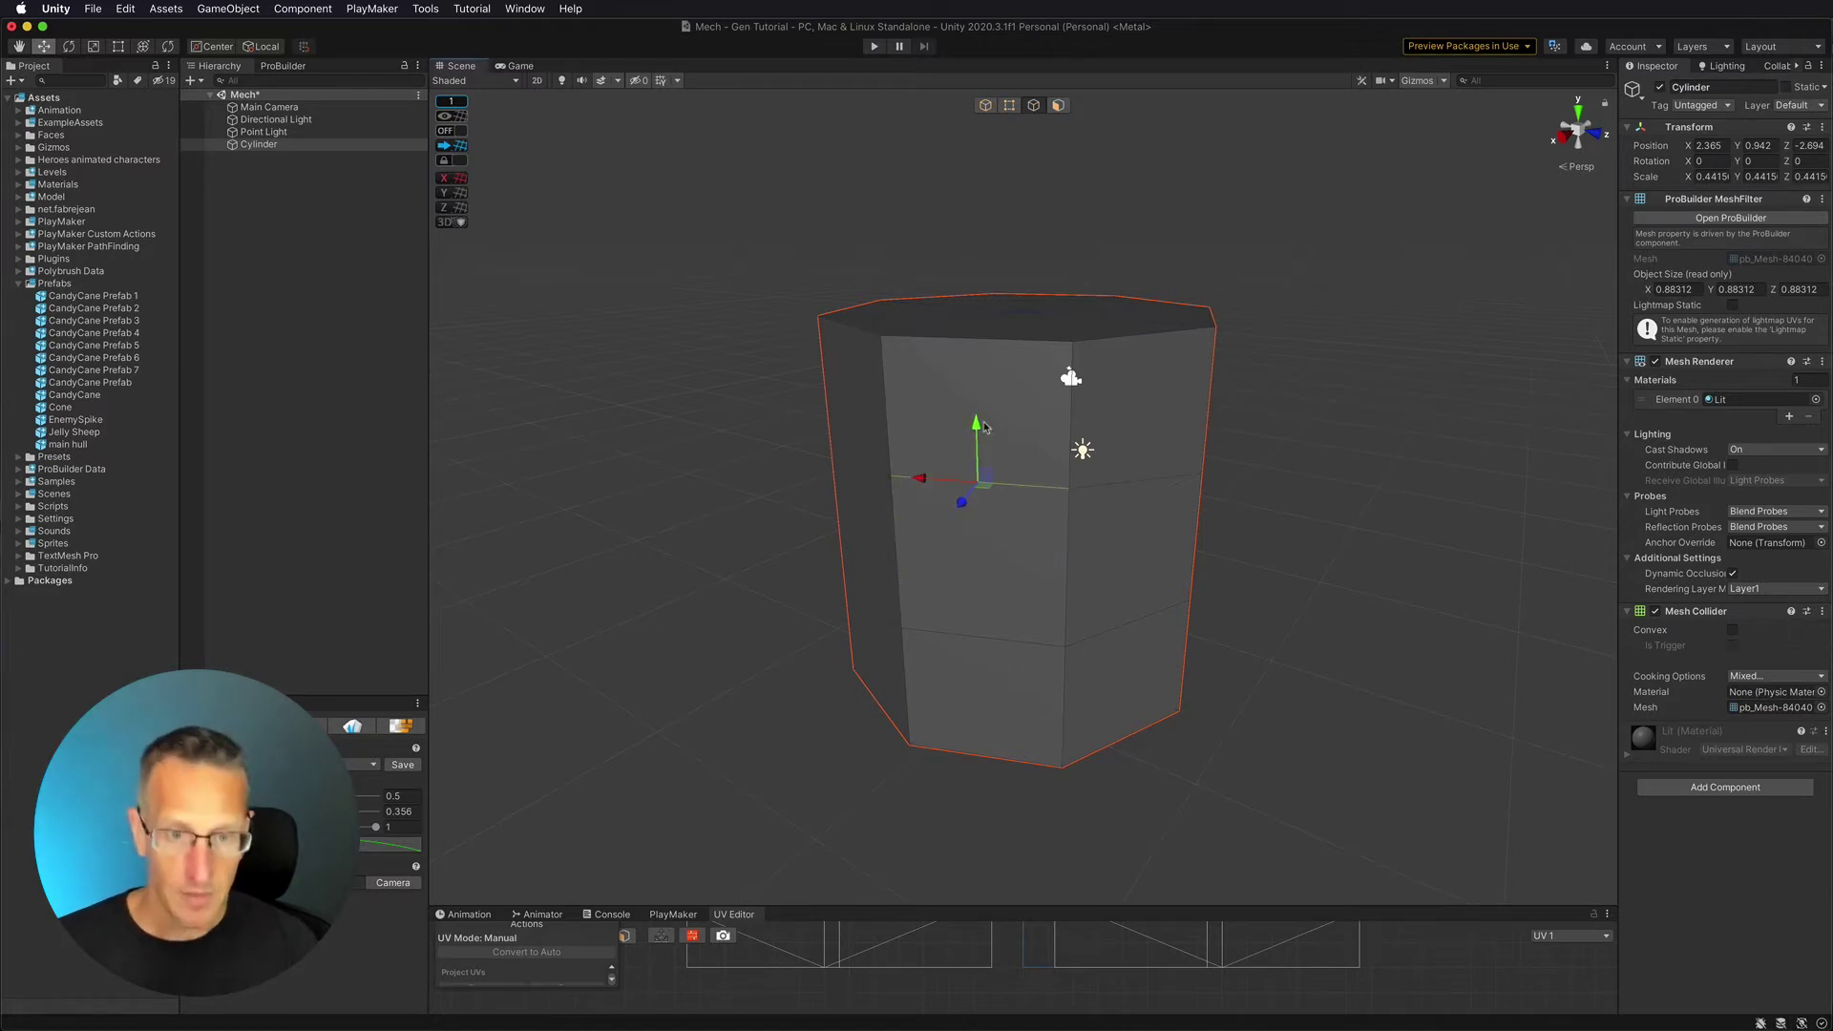
{"action": "left_click", "coordinate": [1058, 105]}
{"action": "left_click", "coordinate": [942, 436]}
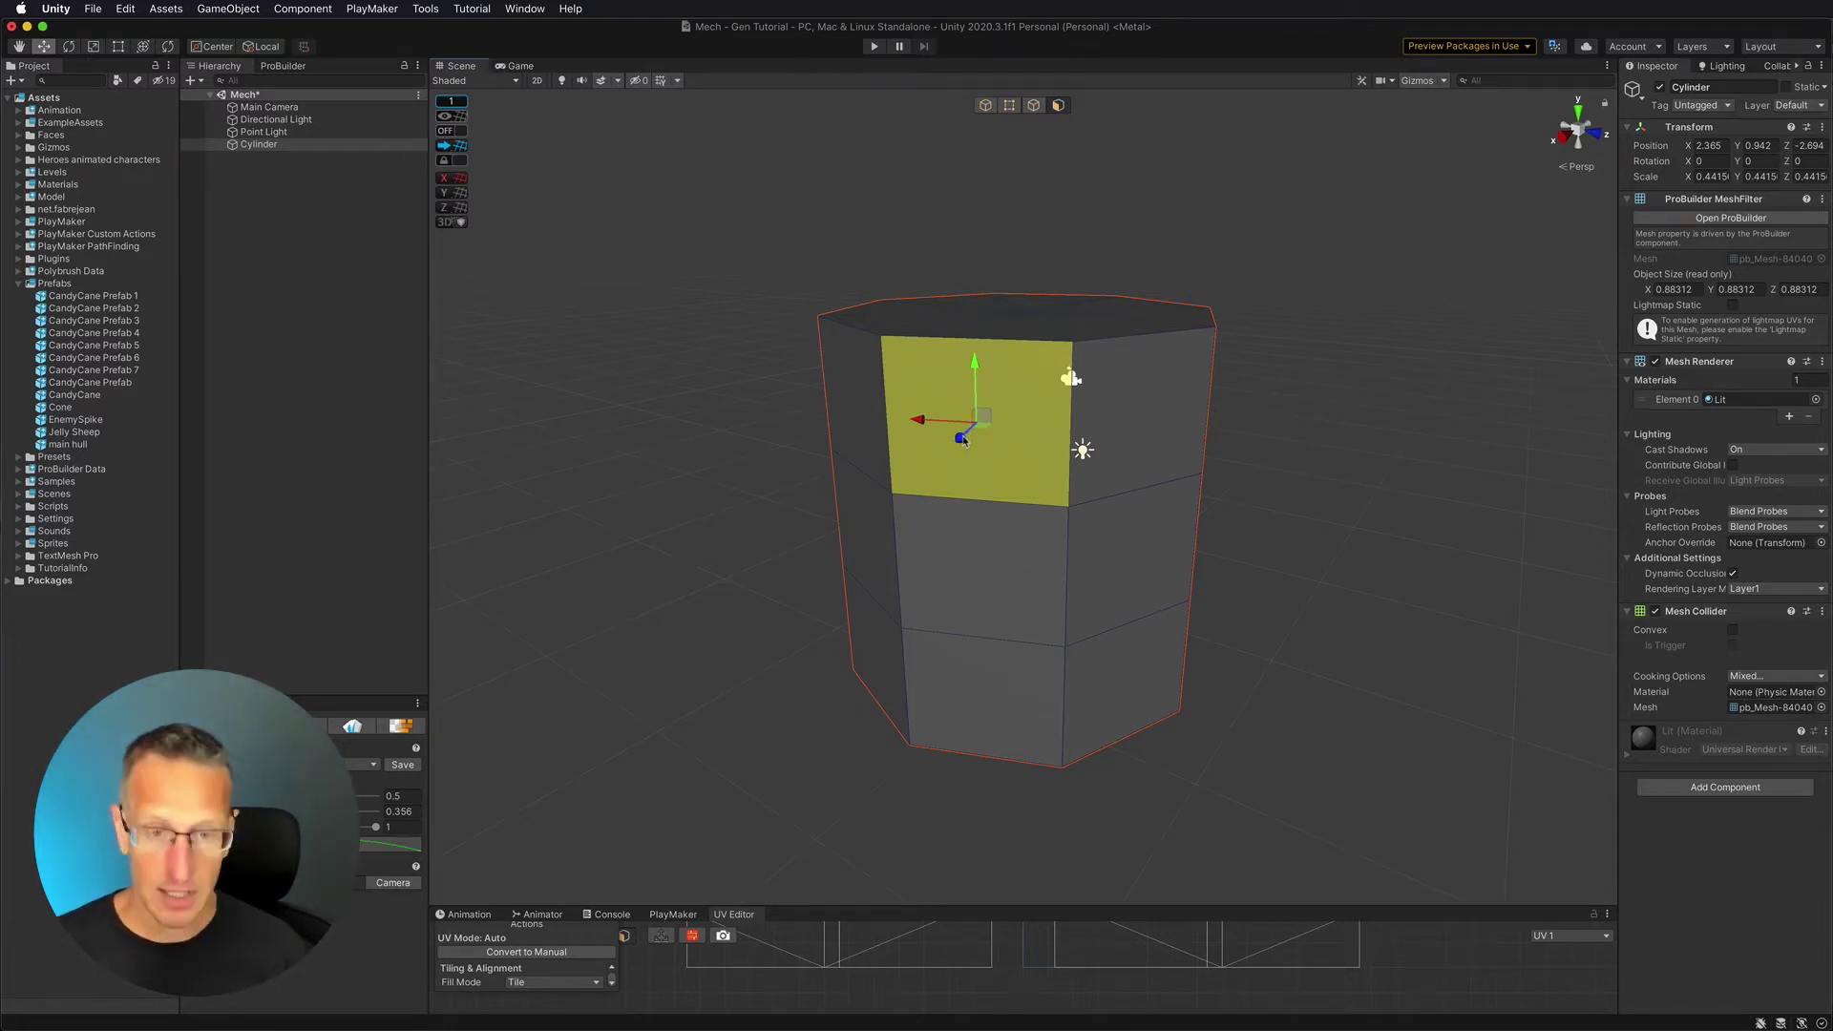
{"action": "left_click_drag", "start_coordinate": [960, 439], "coordinate": [927, 540], "text": "shift"}
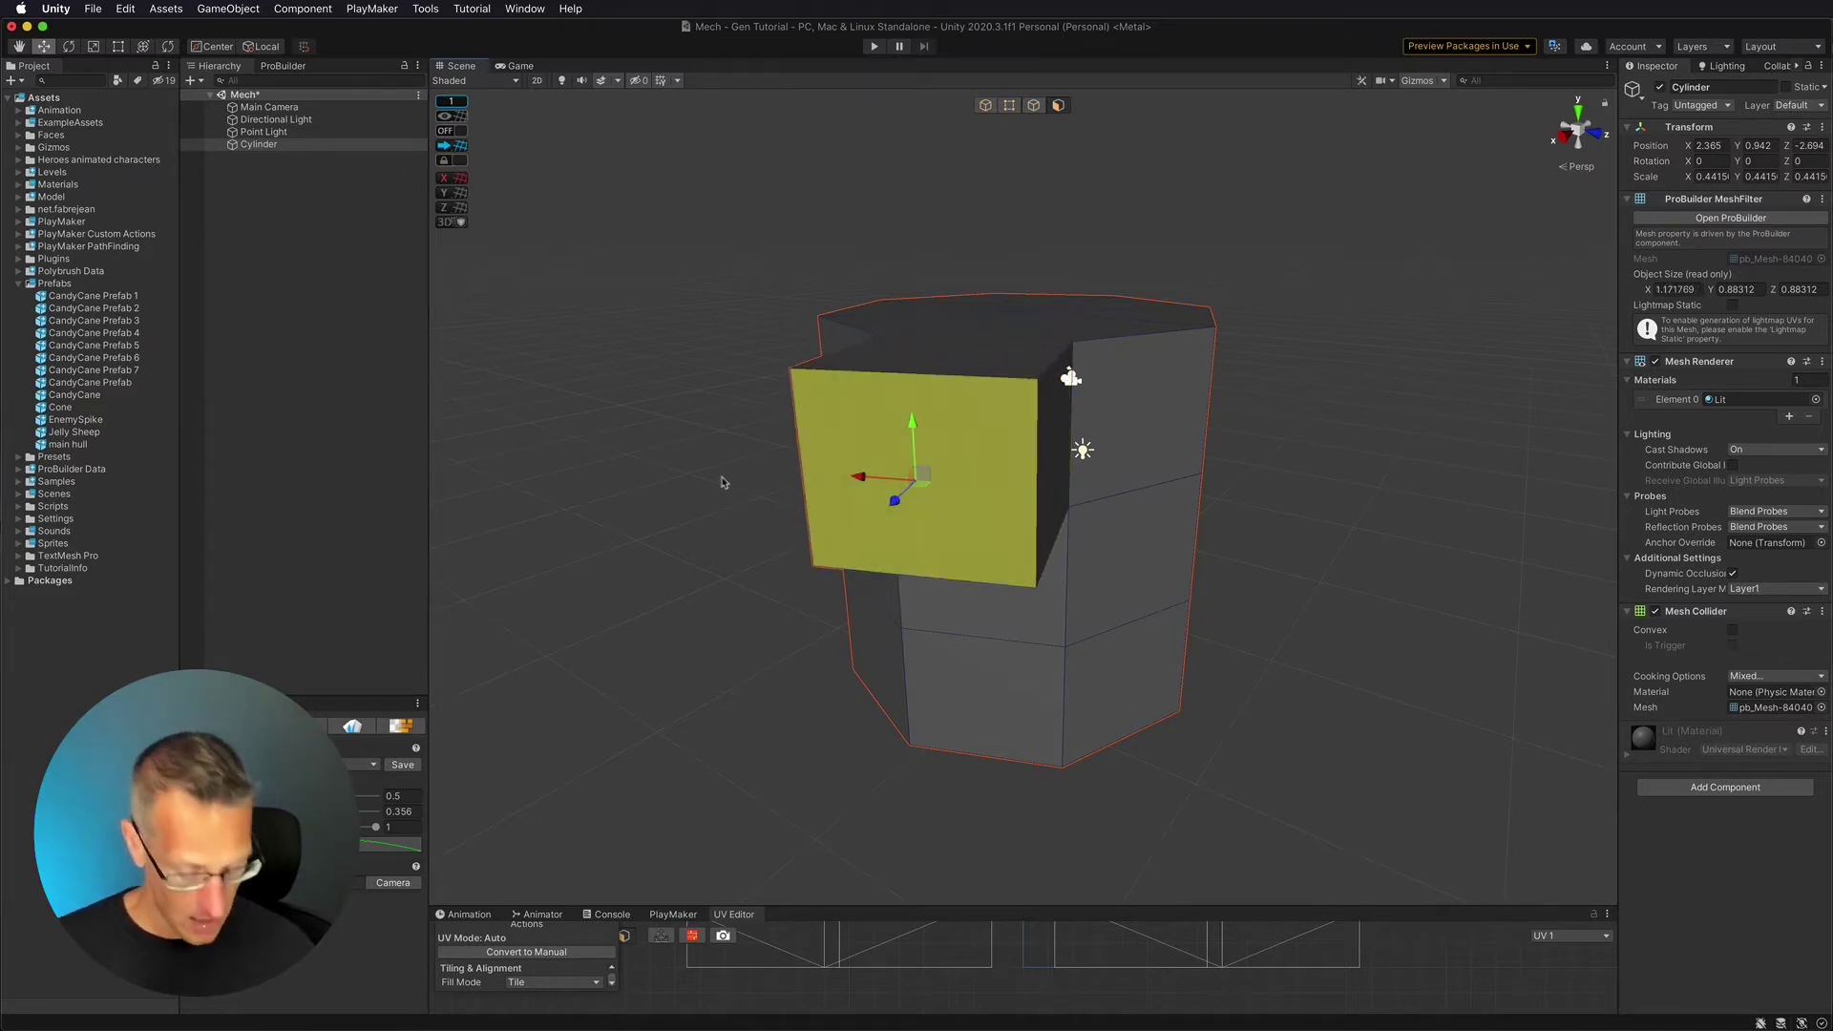
{"action": "left_click_drag", "start_coordinate": [605, 433], "coordinate": [1118, 496], "text": "alt"}
{"action": "left_click", "coordinate": [969, 453]}
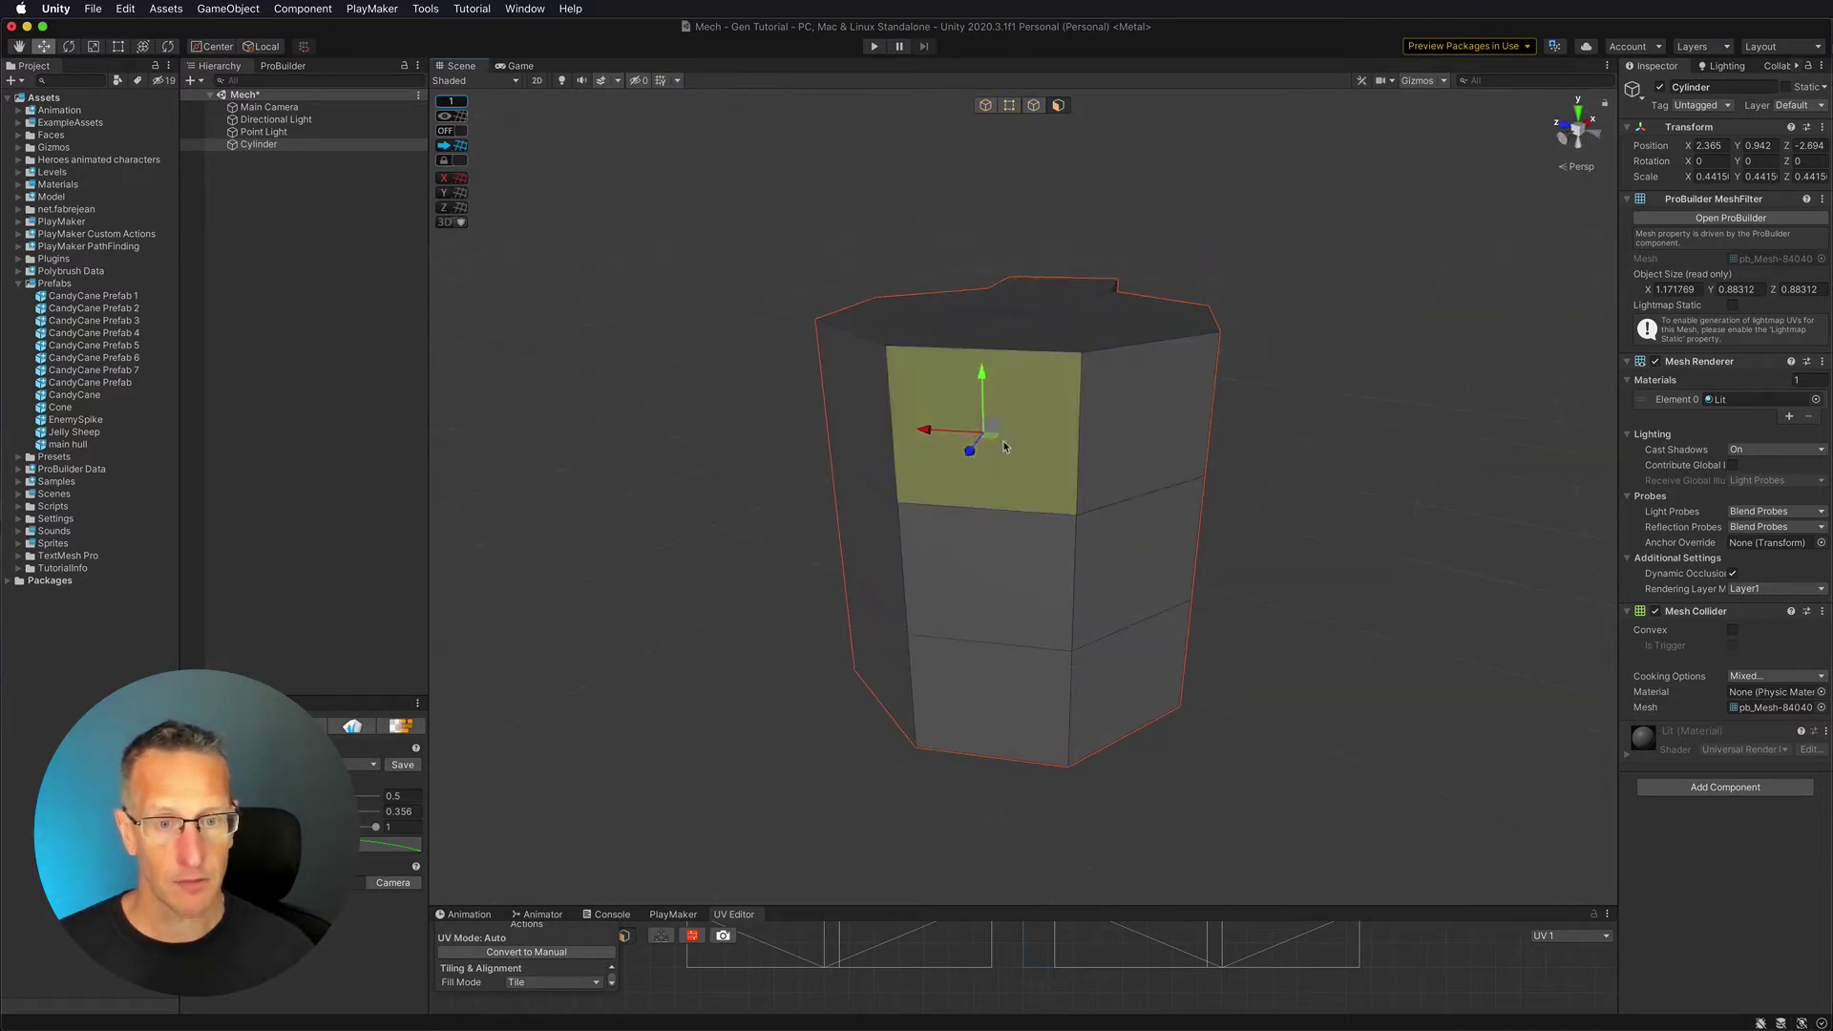
{"action": "left_click_drag", "start_coordinate": [969, 453], "coordinate": [794, 500], "text": "shift"}
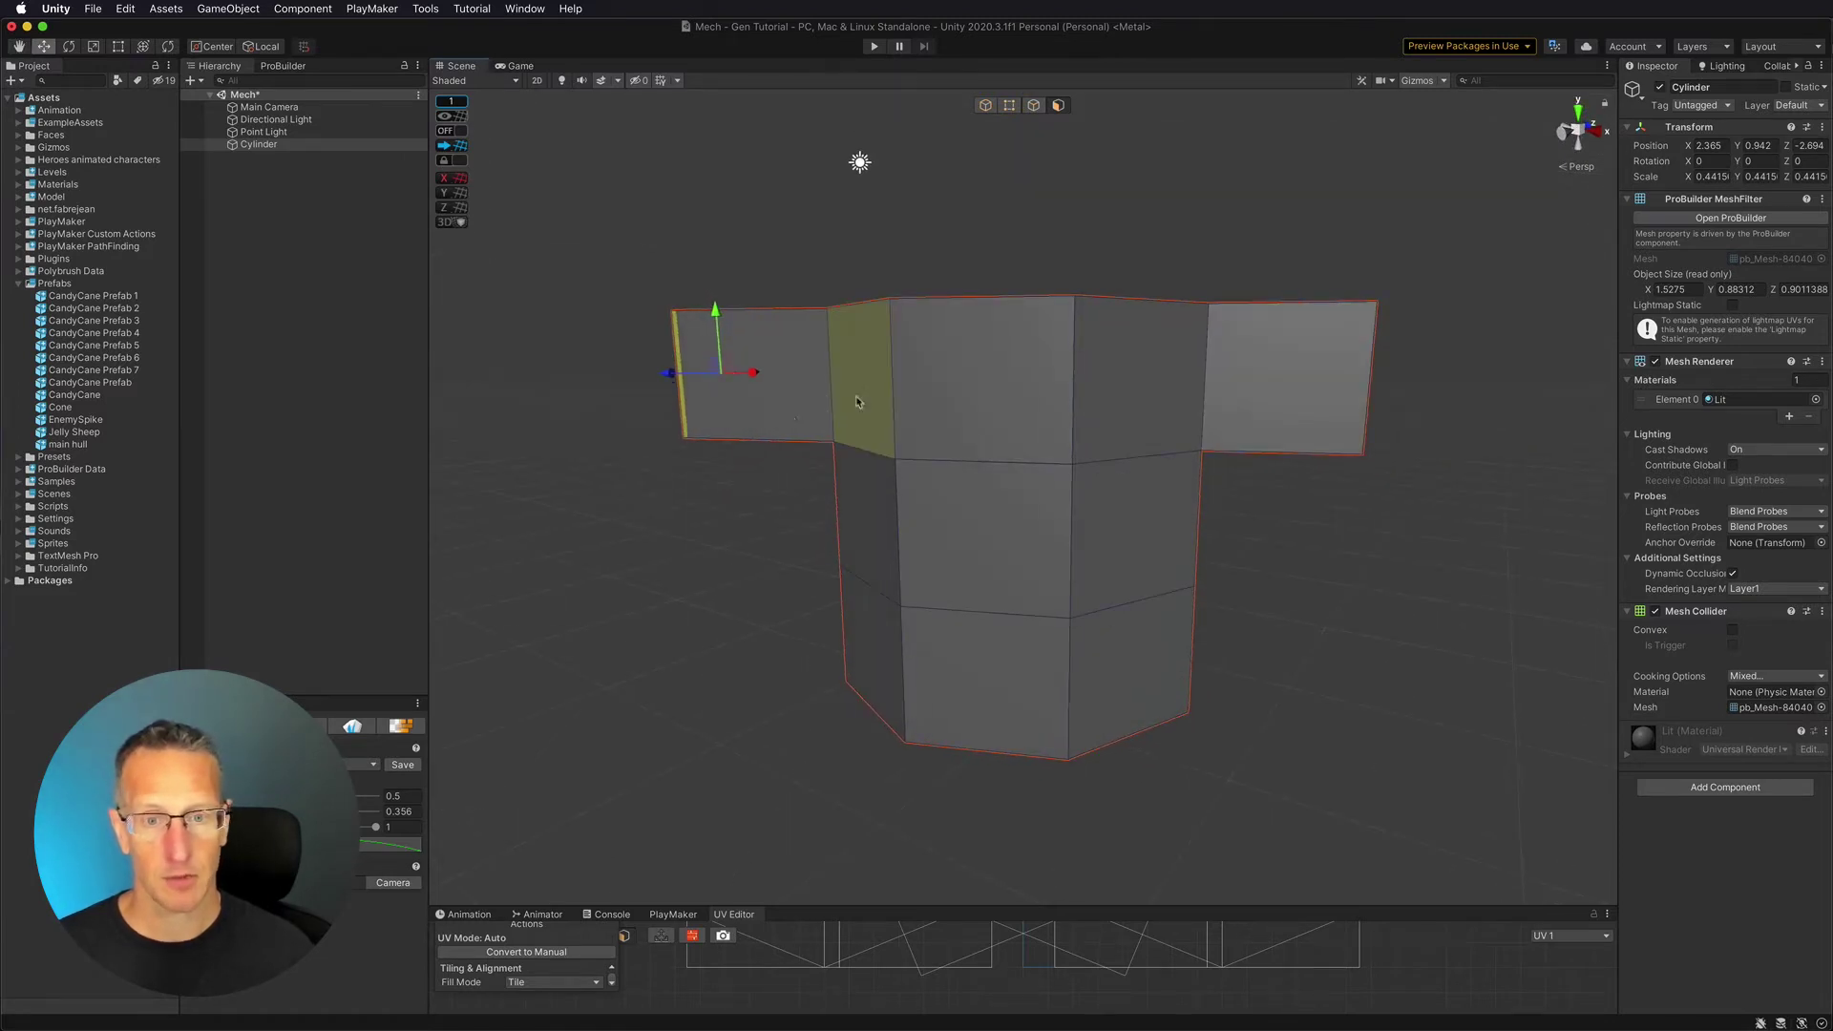
{"action": "mouse_move", "coordinate": [968, 665]}
{"action": "left_mouse_down", "text": "alt"}
{"action": "mouse_move", "coordinate": [974, 555]}
{"action": "mouse_move", "coordinate": [981, 668]}
{"action": "left_mouse_up", "text": "alt"}
{"action": "key", "text": "super+z"}
{"action": "key", "text": "super+z"}
{"action": "key", "text": "super+z"}
{"action": "left_click_drag", "start_coordinate": [998, 421], "coordinate": [939, 565], "text": "alt"}
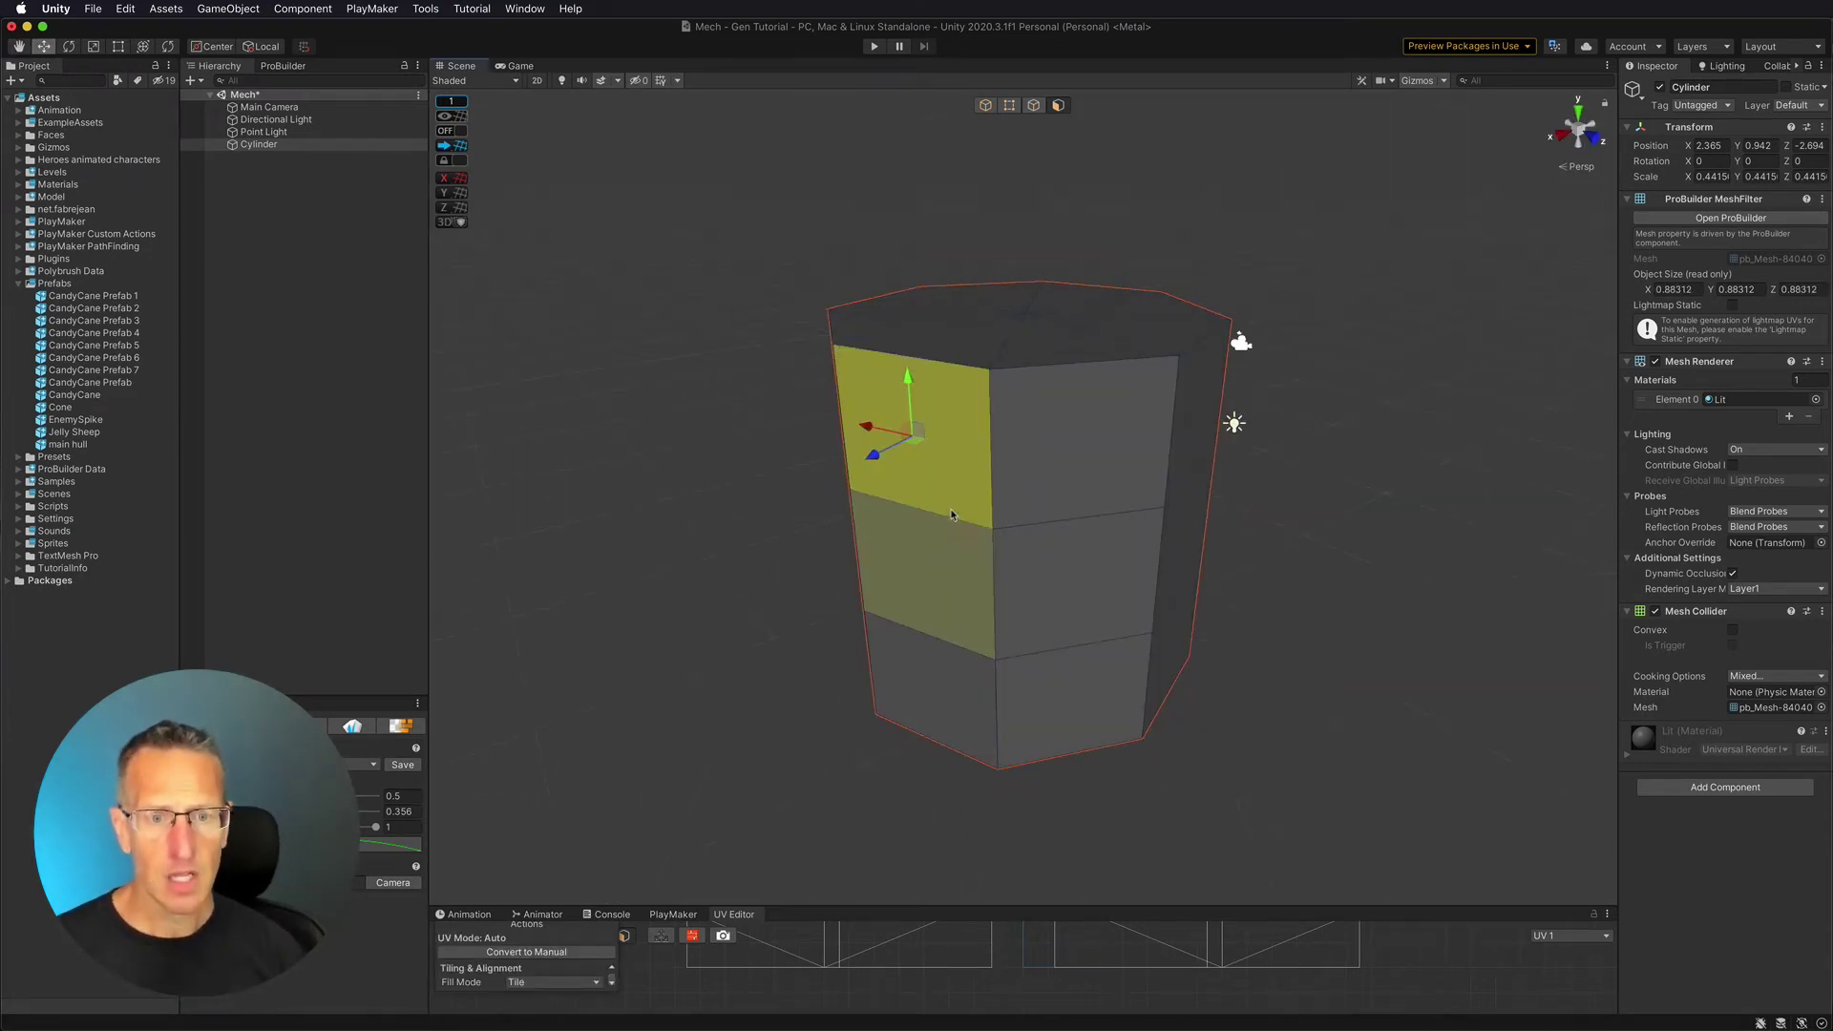
- Select the ring of faces around the cylinder's middle, adjusting faces and orbiting to check the band
{"action": "left_click", "coordinate": [976, 340]}
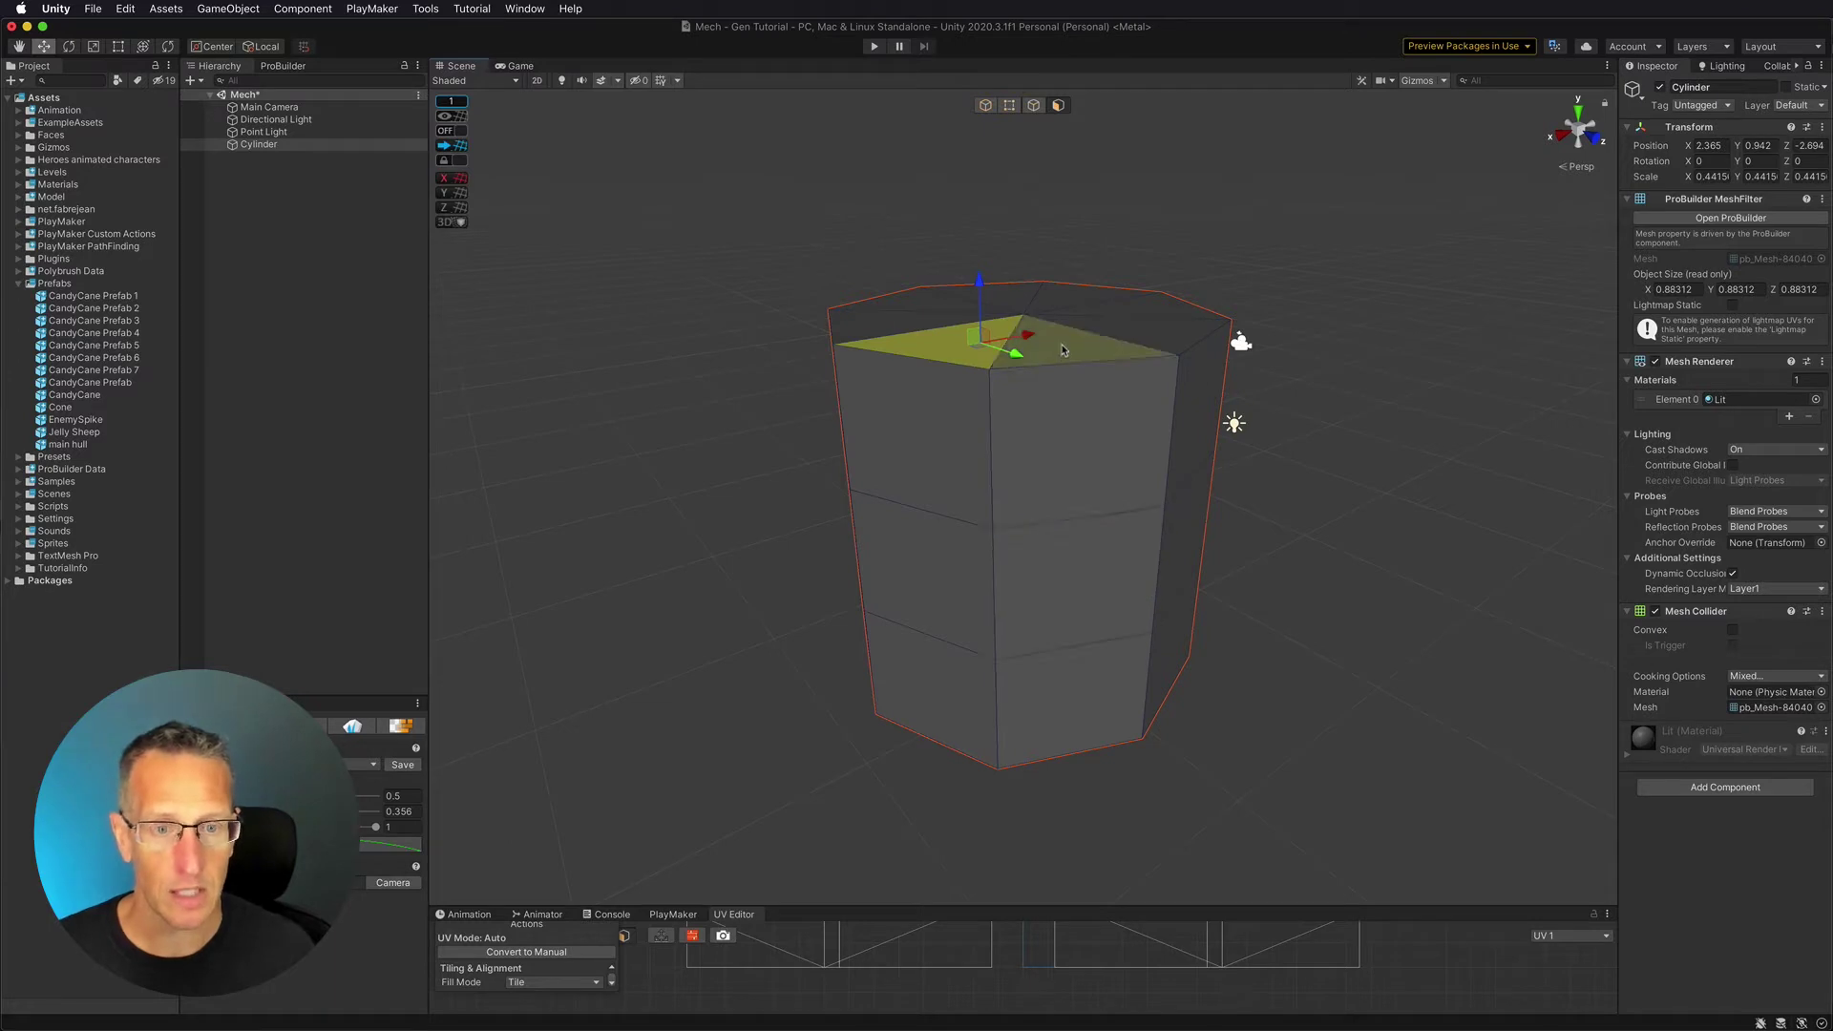
{"action": "left_click", "coordinate": [1045, 310]}
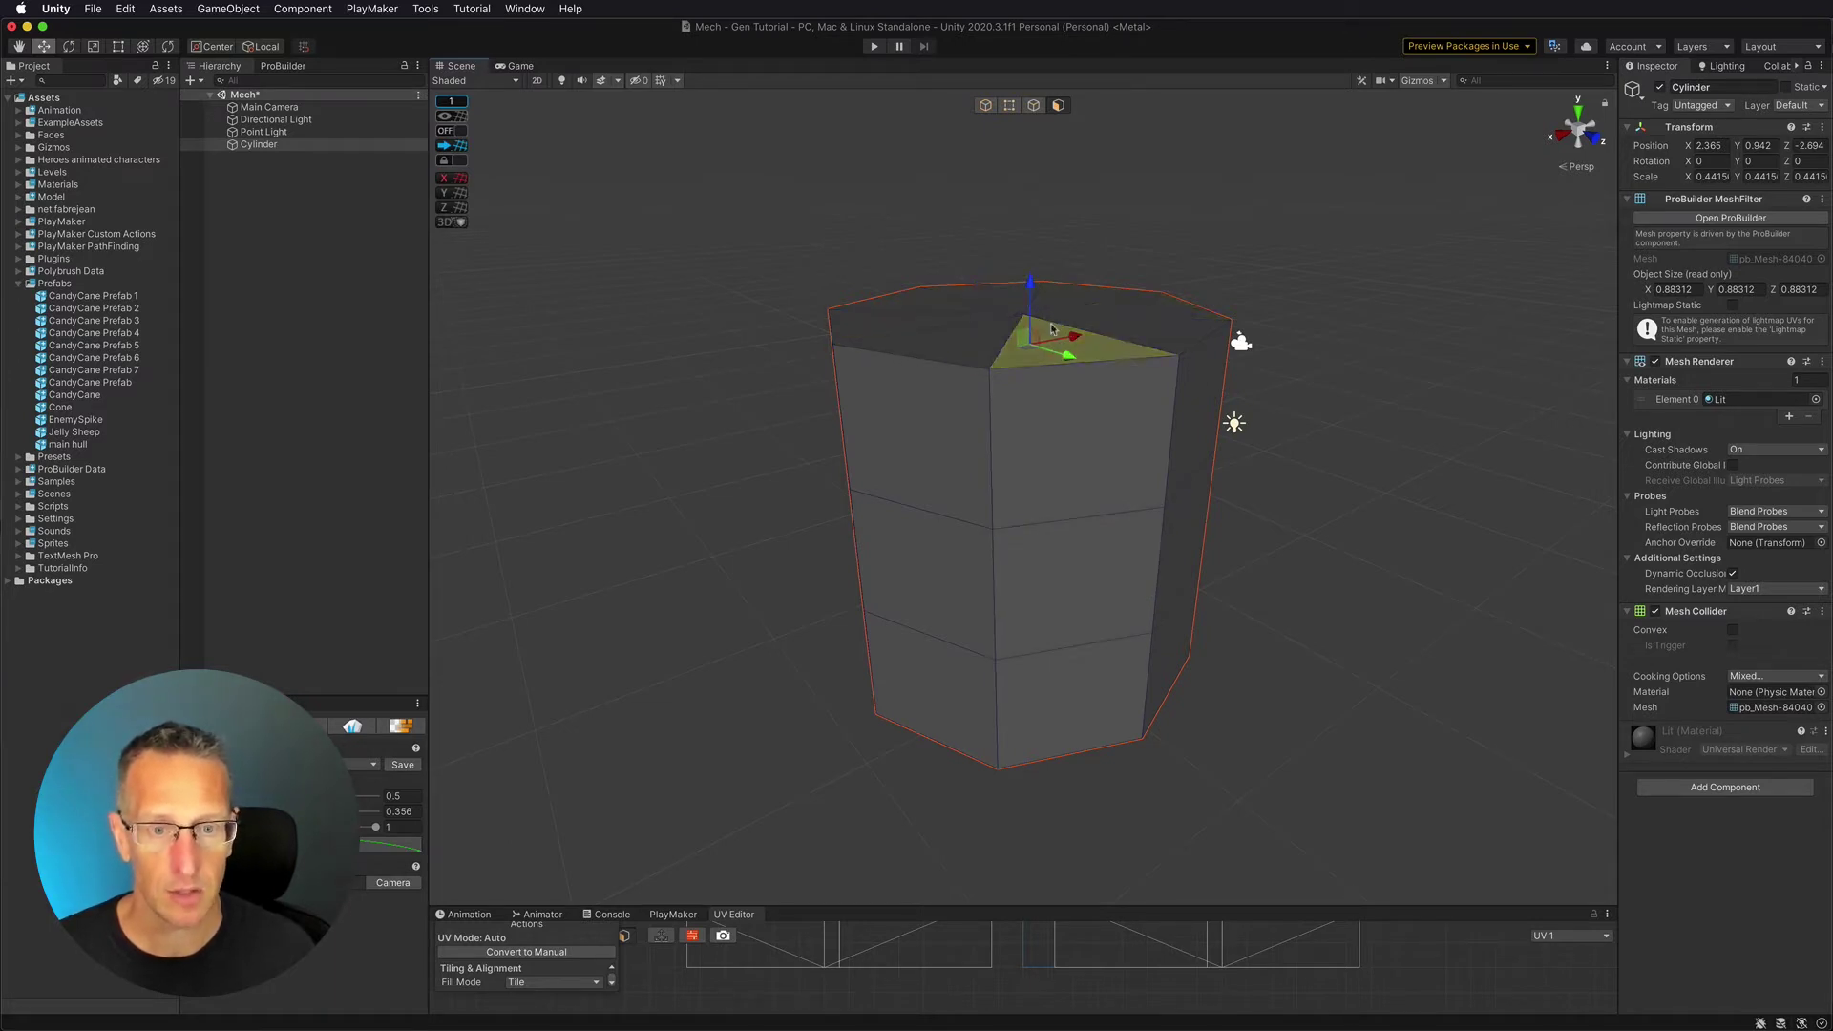
{"action": "double_click", "coordinate": [1060, 596], "text": "shift"}
{"action": "left_click_drag", "start_coordinate": [1059, 596], "coordinate": [798, 519], "text": "alt"}
{"action": "left_click", "coordinate": [975, 512], "text": "shift"}
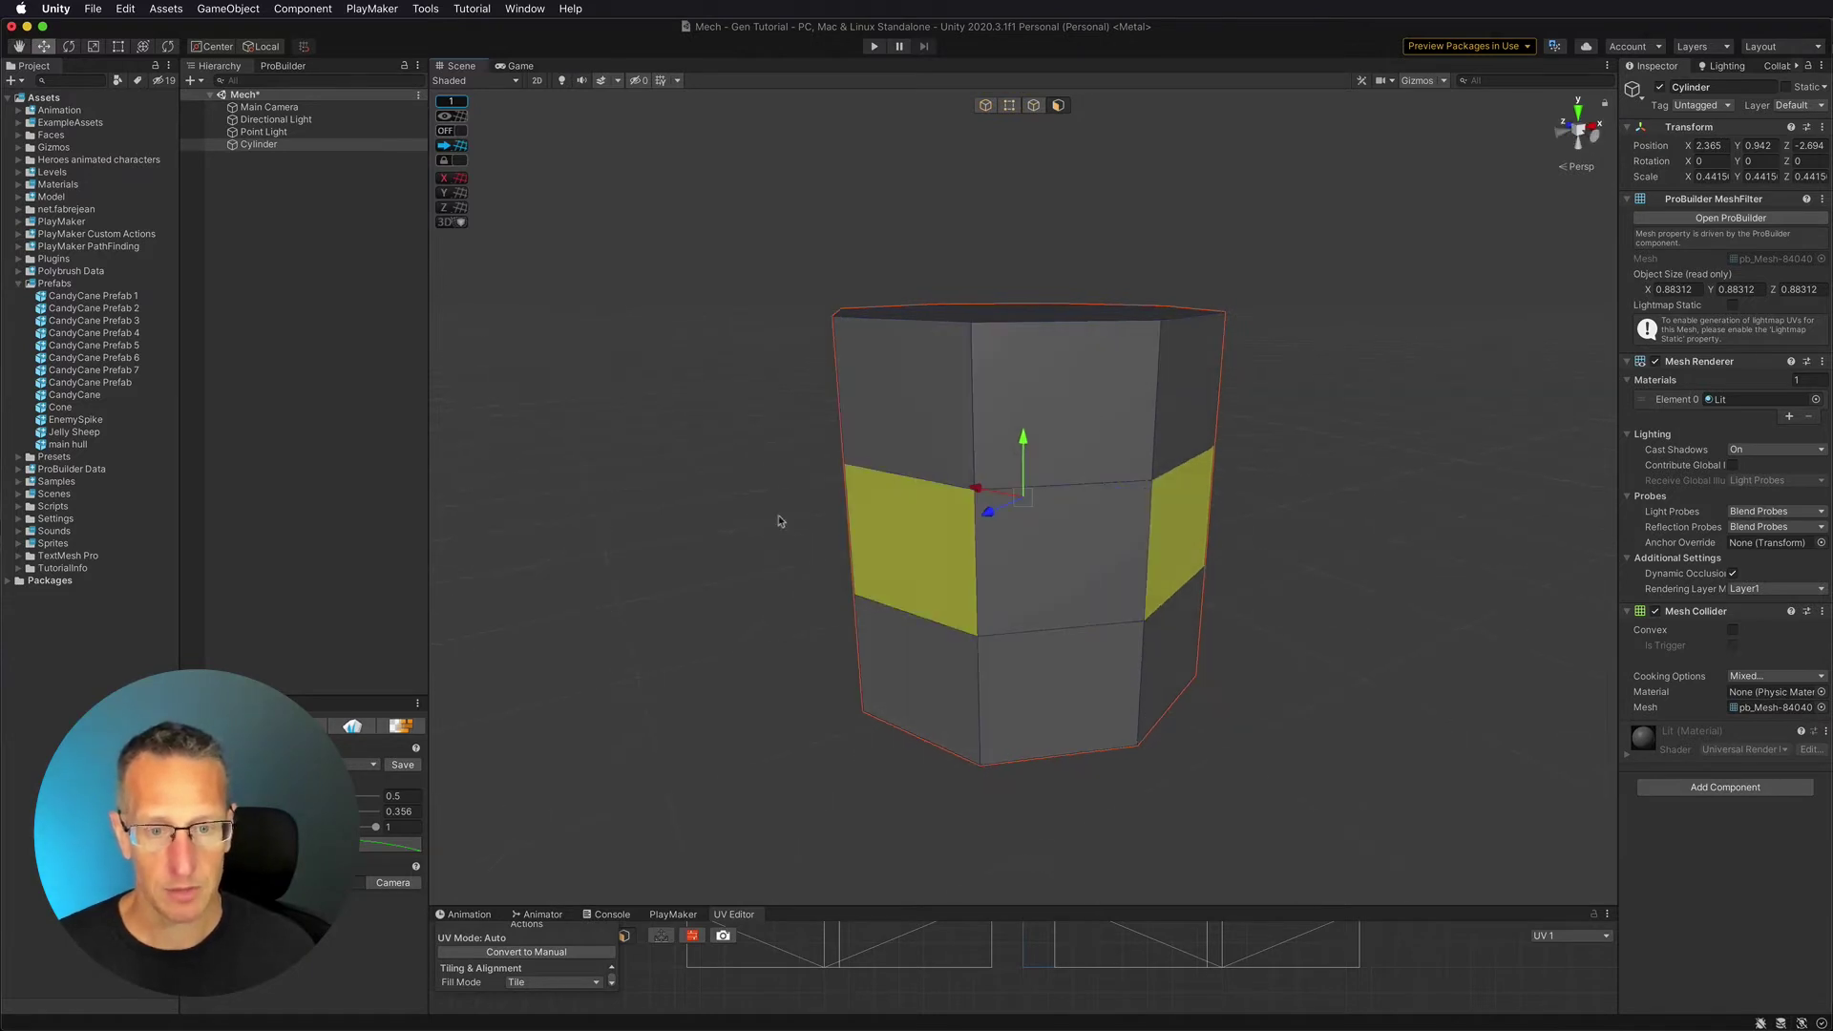
{"action": "left_click_drag", "start_coordinate": [1049, 553], "coordinate": [1059, 558], "text": "alt"}
{"action": "left_click", "coordinate": [1059, 558], "text": "shift"}
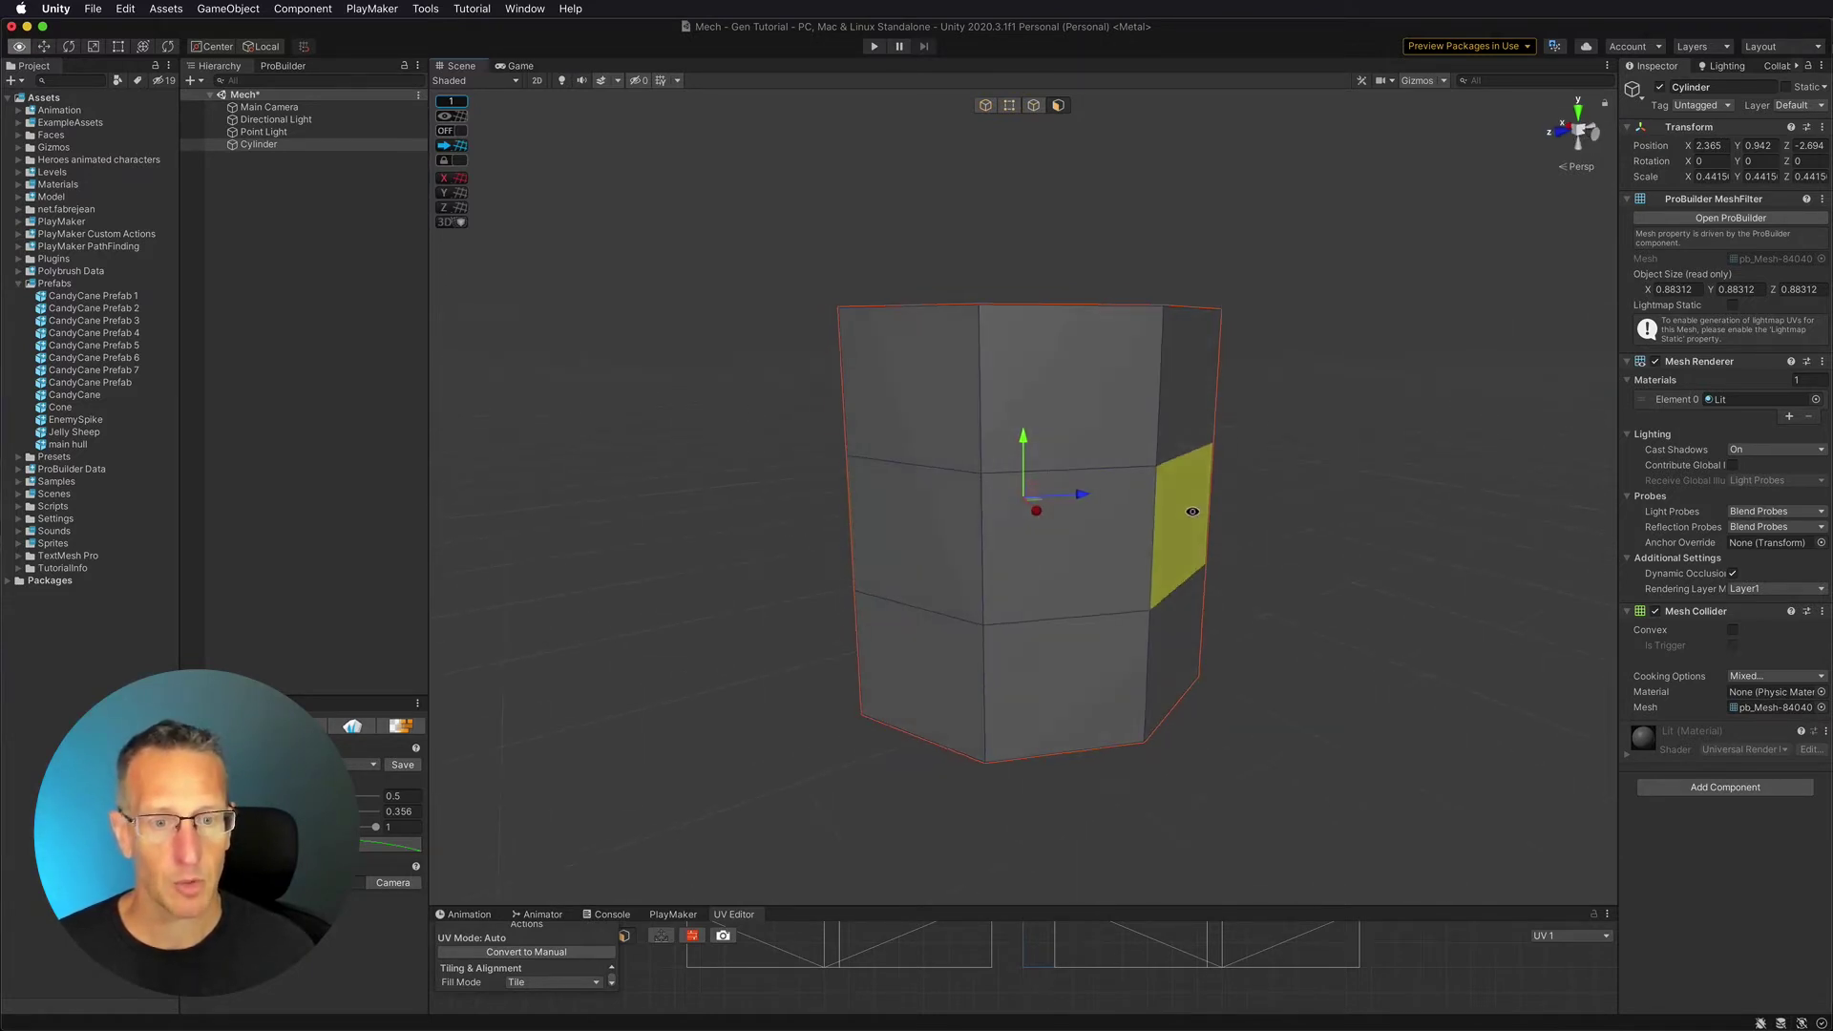
{"action": "left_click", "coordinate": [1069, 568], "text": "shift"}
{"action": "left_click", "coordinate": [850, 542], "text": "shift"}
{"action": "left_click_drag", "start_coordinate": [804, 554], "coordinate": [568, 532], "text": "alt"}
- Scale the middle face band outward so the mesh bulges to about 0.976 units across
{"action": "left_click", "coordinate": [854, 491], "text": "shift"}
{"action": "left_click", "coordinate": [855, 489], "text": "shift"}
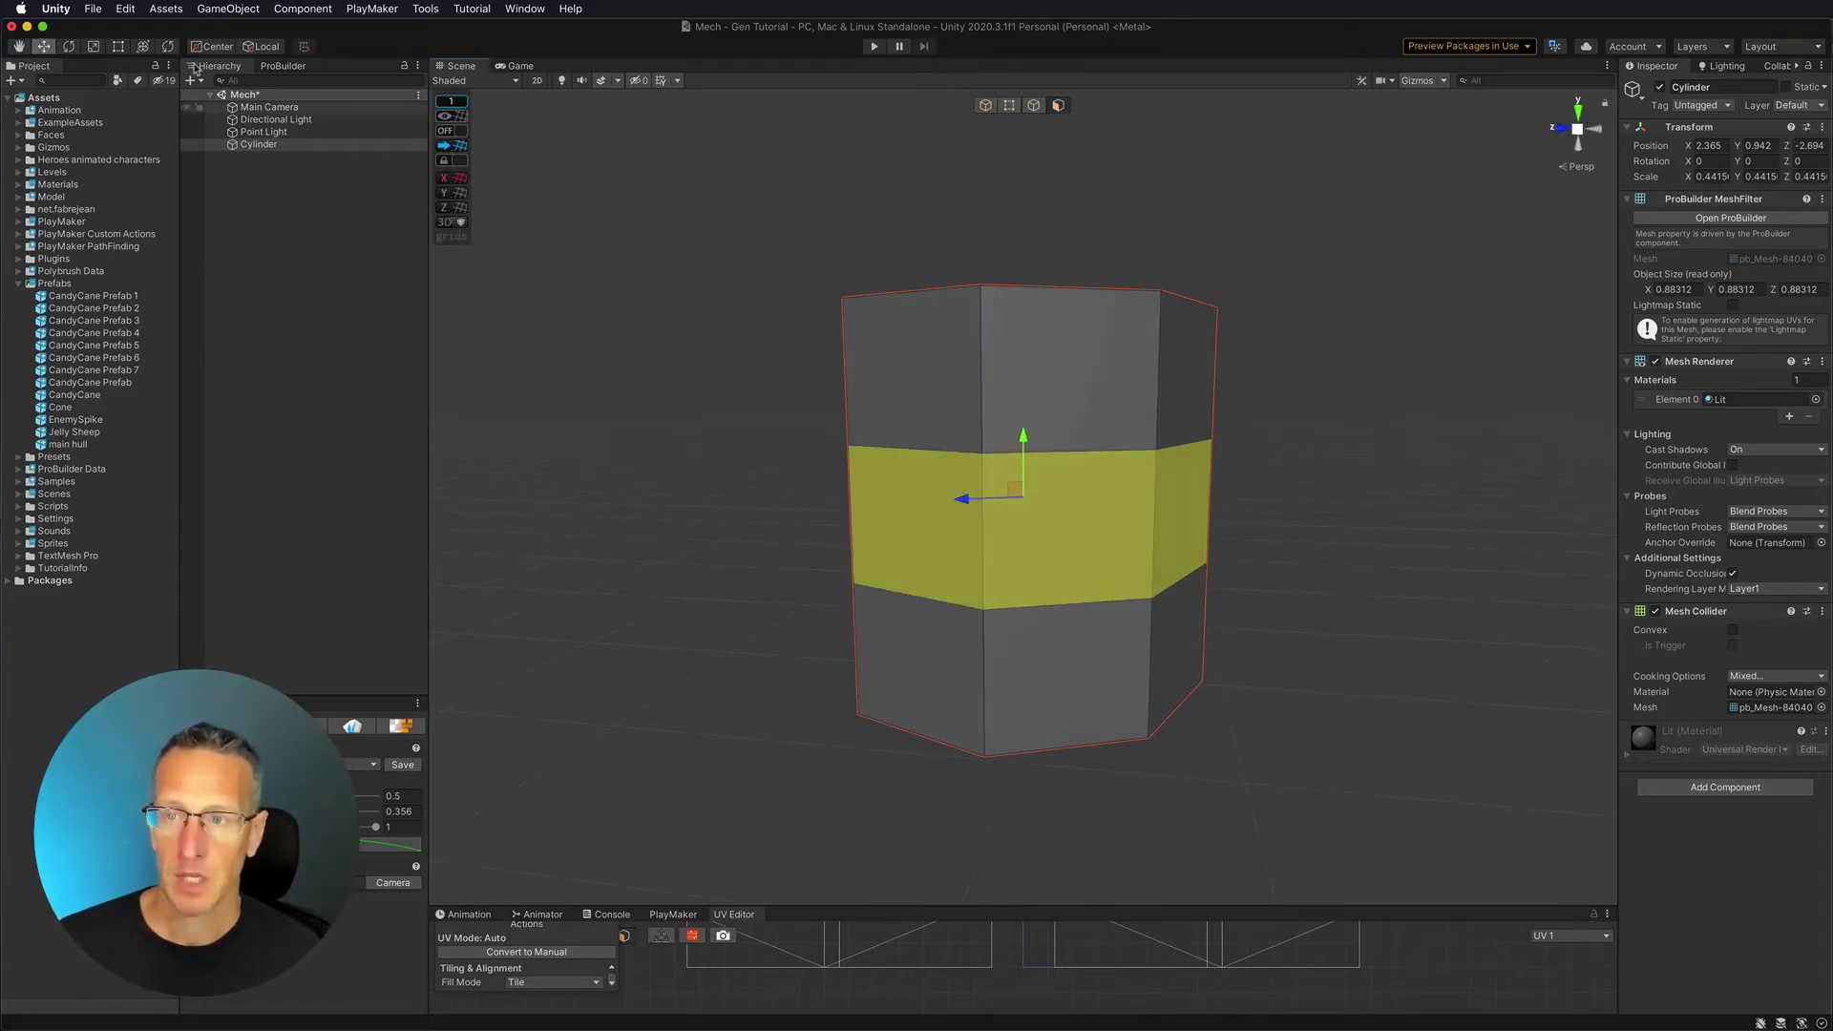
{"action": "left_click", "coordinate": [94, 46]}
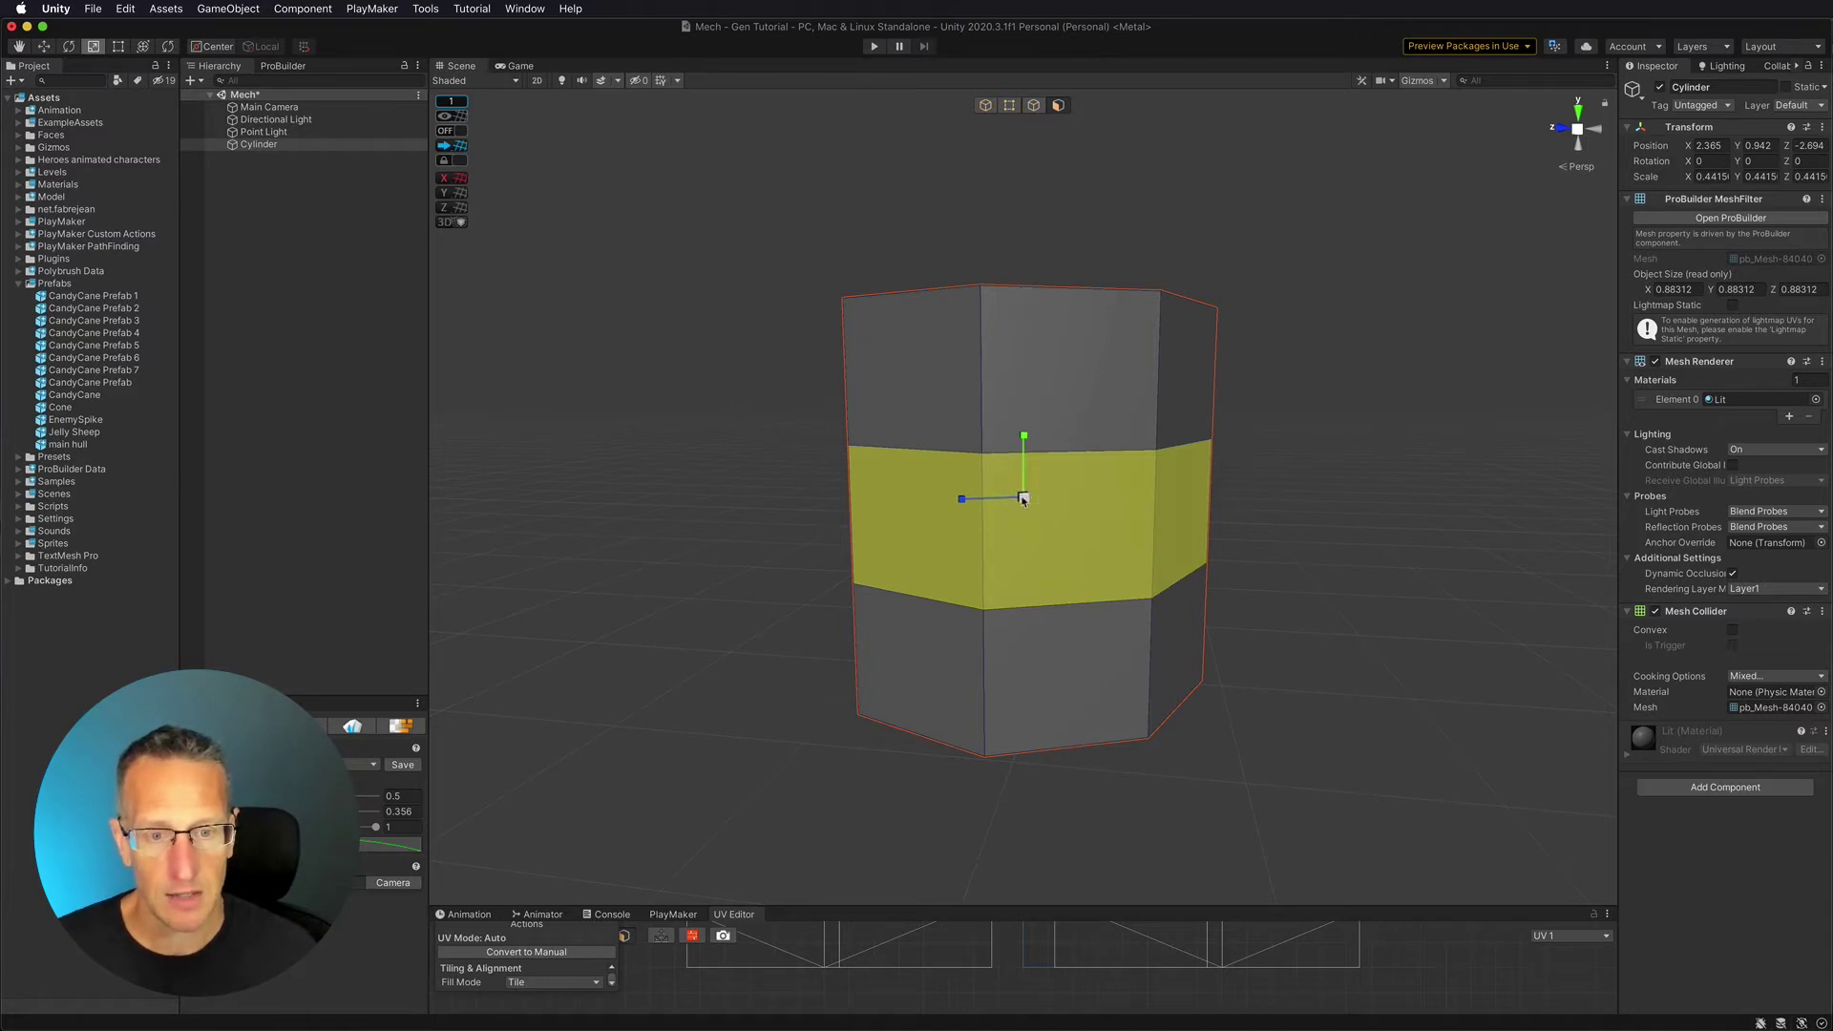
{"action": "mouse_move", "coordinate": [1022, 496]}
{"action": "left_mouse_down"}
{"action": "mouse_move", "coordinate": [1017, 521]}
{"action": "mouse_move", "coordinate": [1036, 501]}
{"action": "left_mouse_up"}
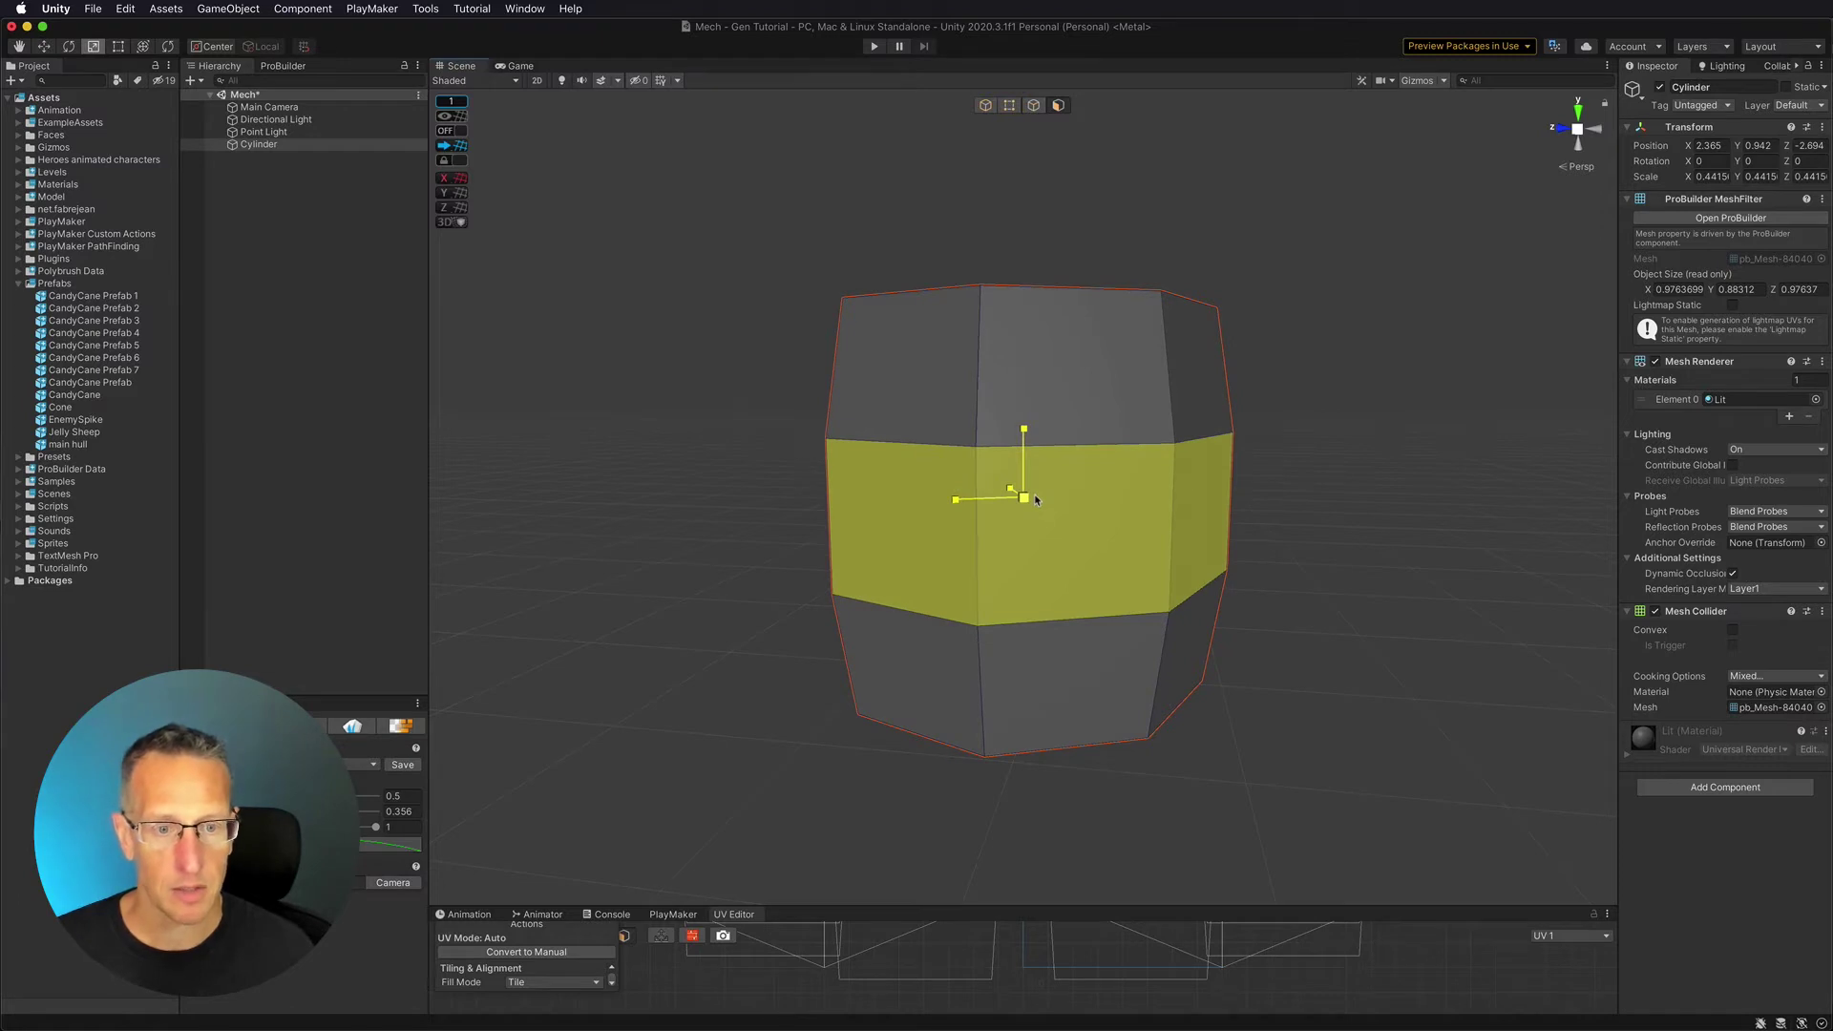
{"action": "left_click", "coordinate": [1068, 401]}
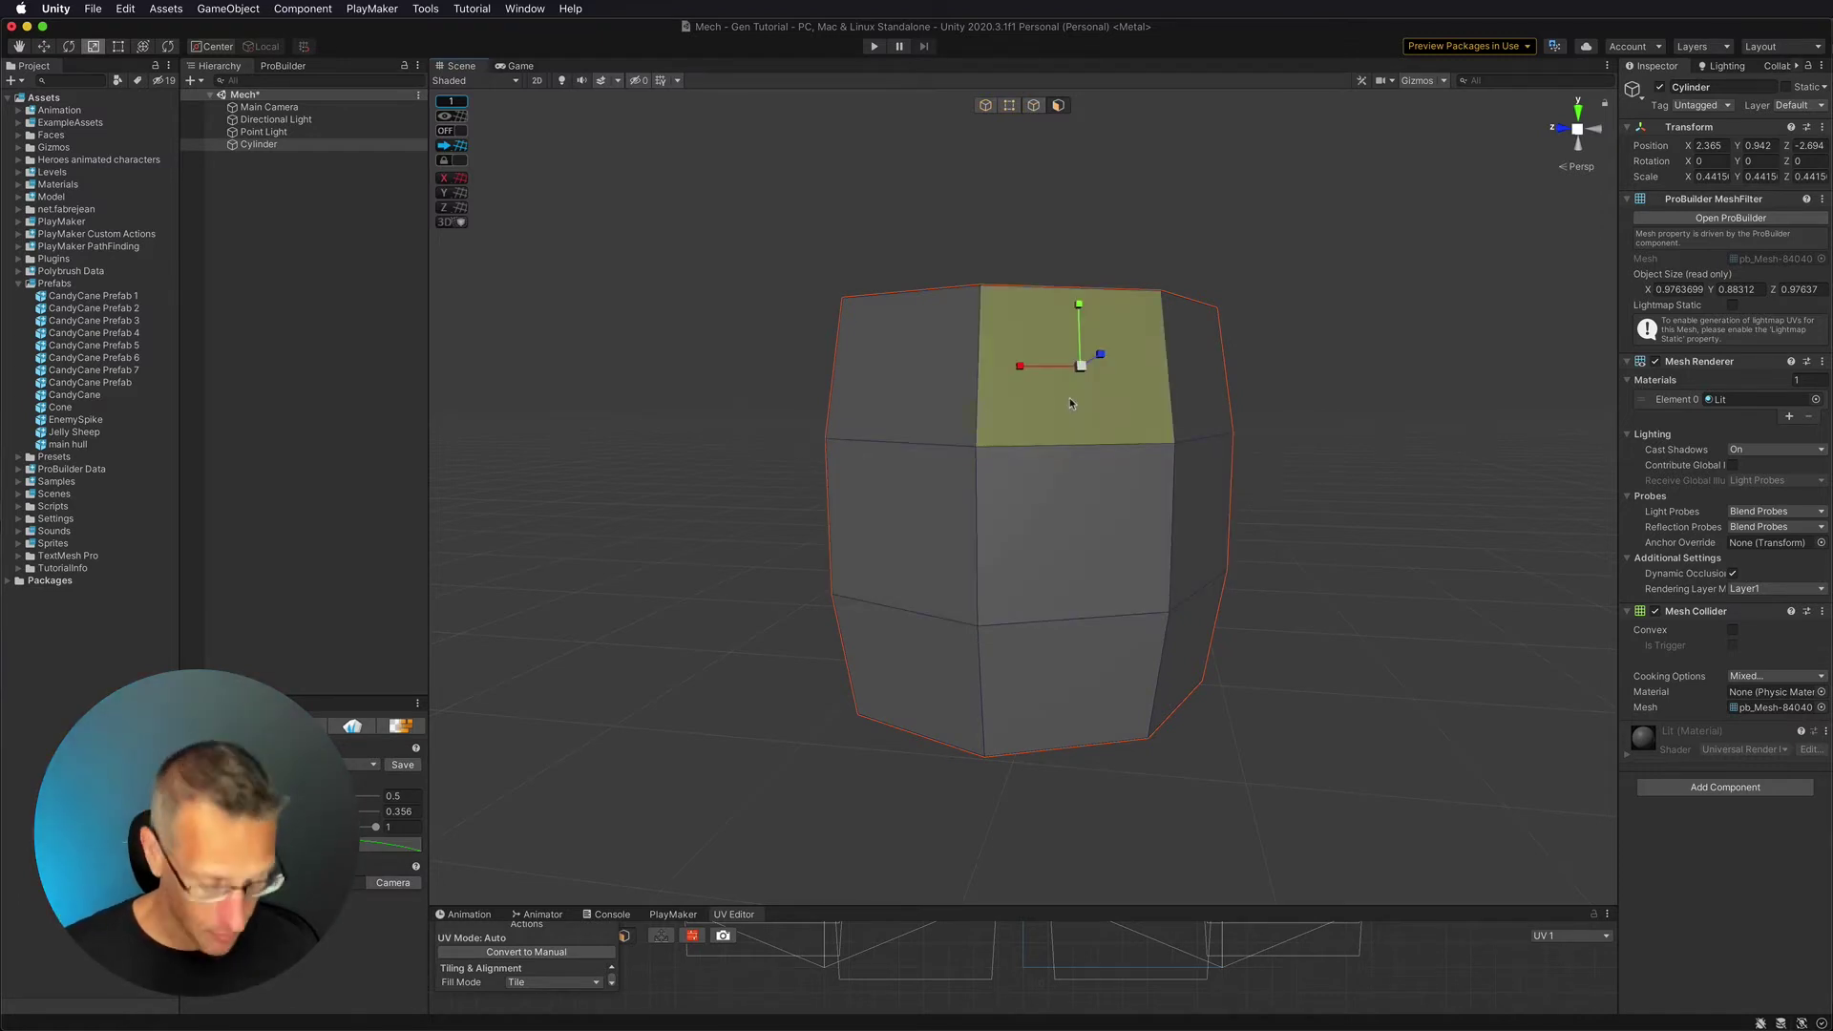
- Select a triangle of the barrel's top and bring up the ProBuilder tools panel
{"action": "left_click_drag", "start_coordinate": [1056, 393], "coordinate": [1078, 588], "text": "alt"}
{"action": "left_click", "coordinate": [1069, 596]}
{"action": "left_click_drag", "start_coordinate": [934, 493], "coordinate": [1139, 478], "text": "alt"}
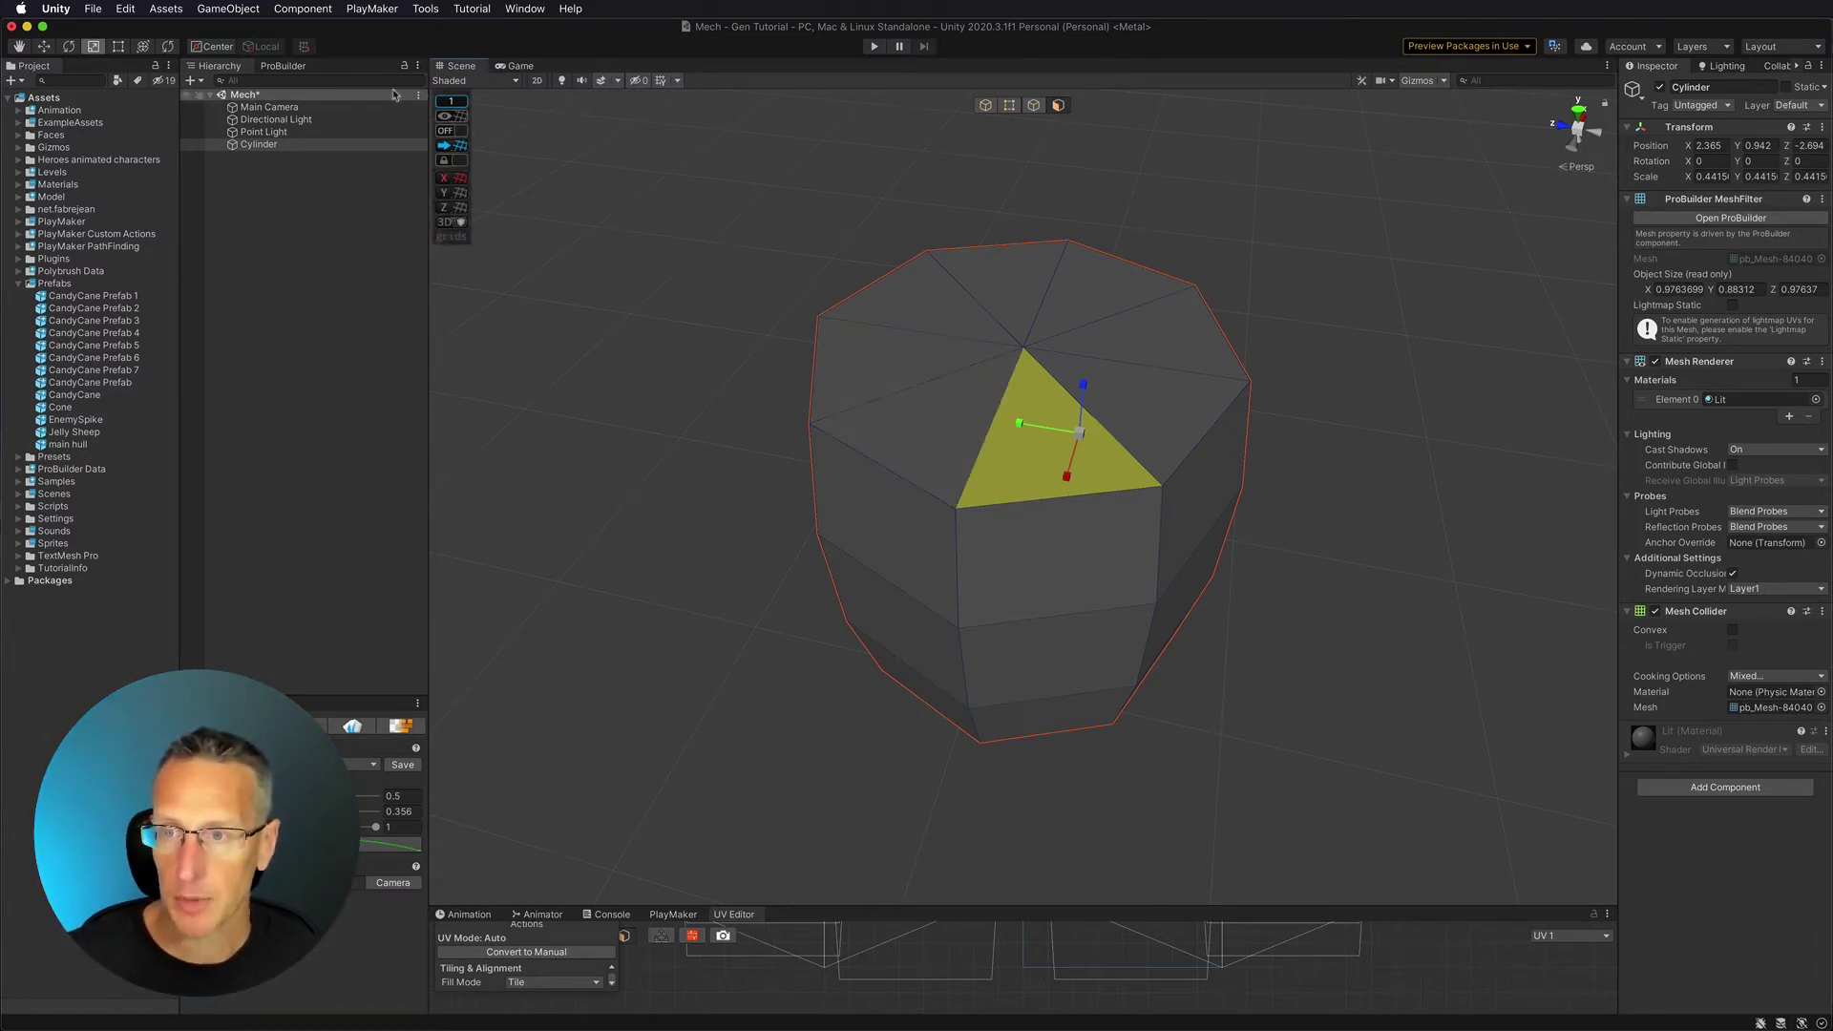
{"action": "left_click", "coordinate": [283, 66]}
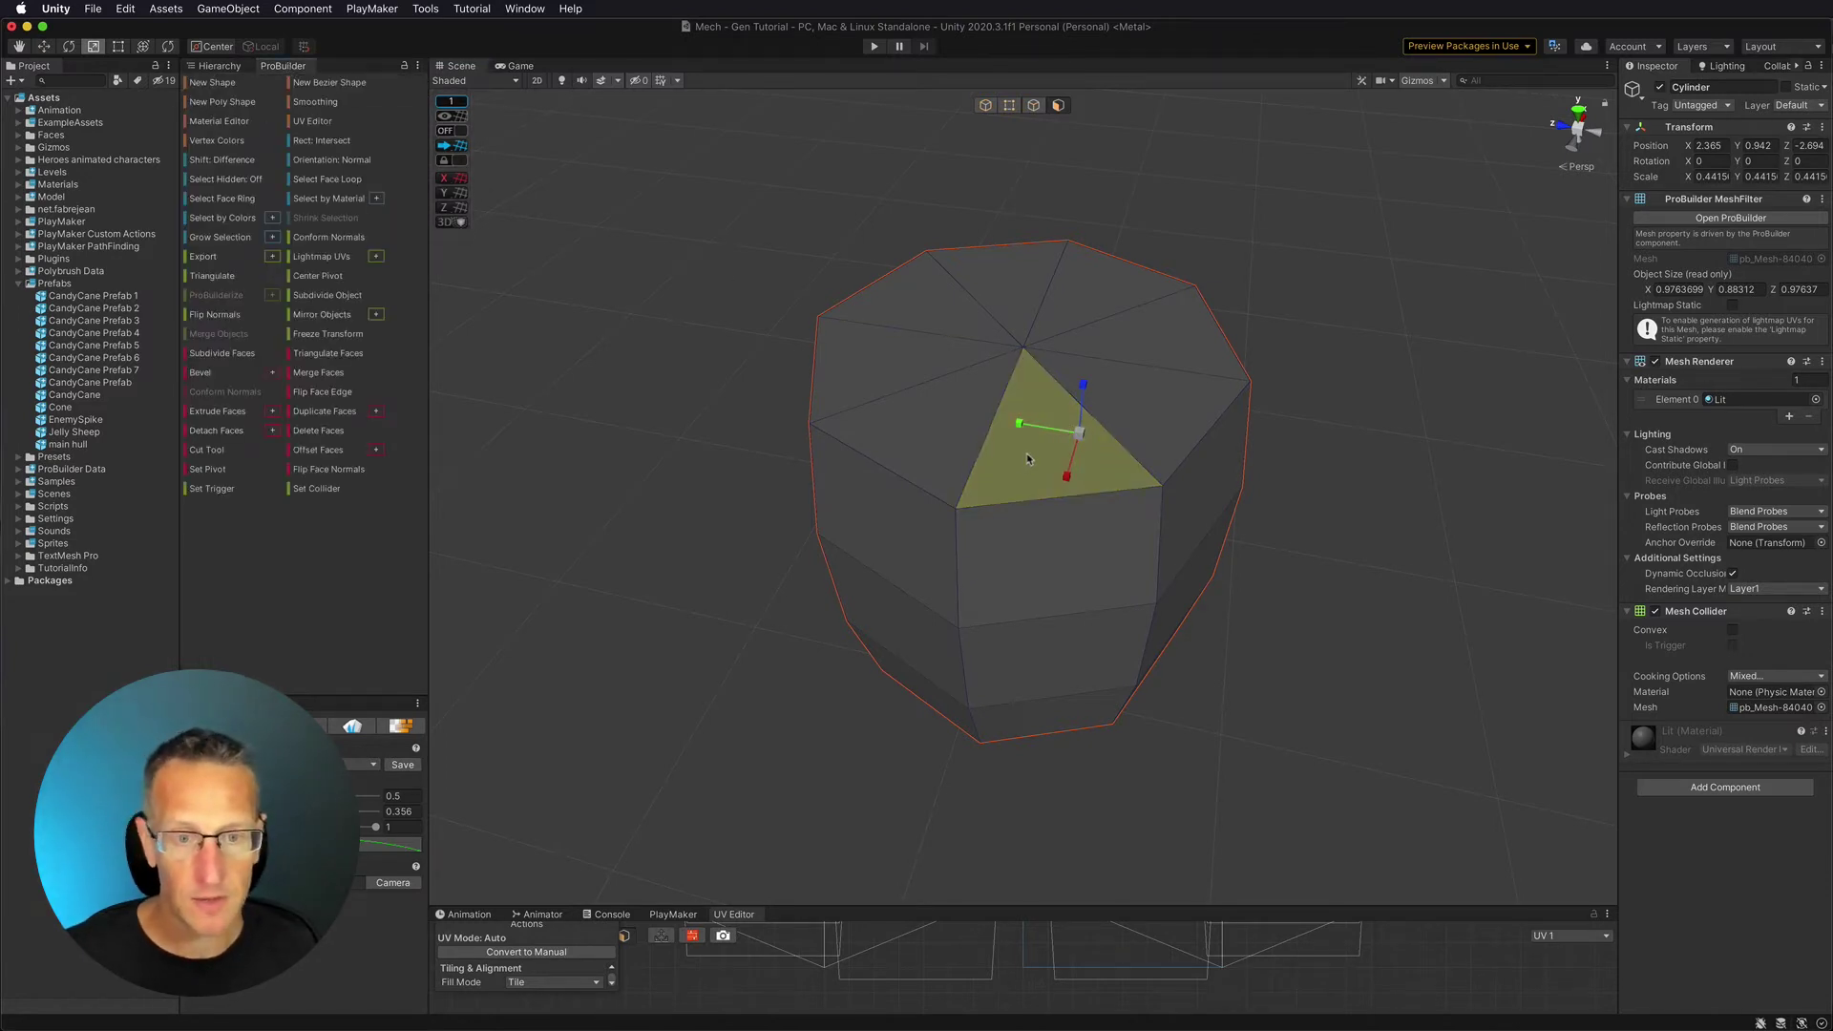
- Grow the selection to the whole top face, inset it and sink it down
{"action": "left_click", "coordinate": [223, 237]}
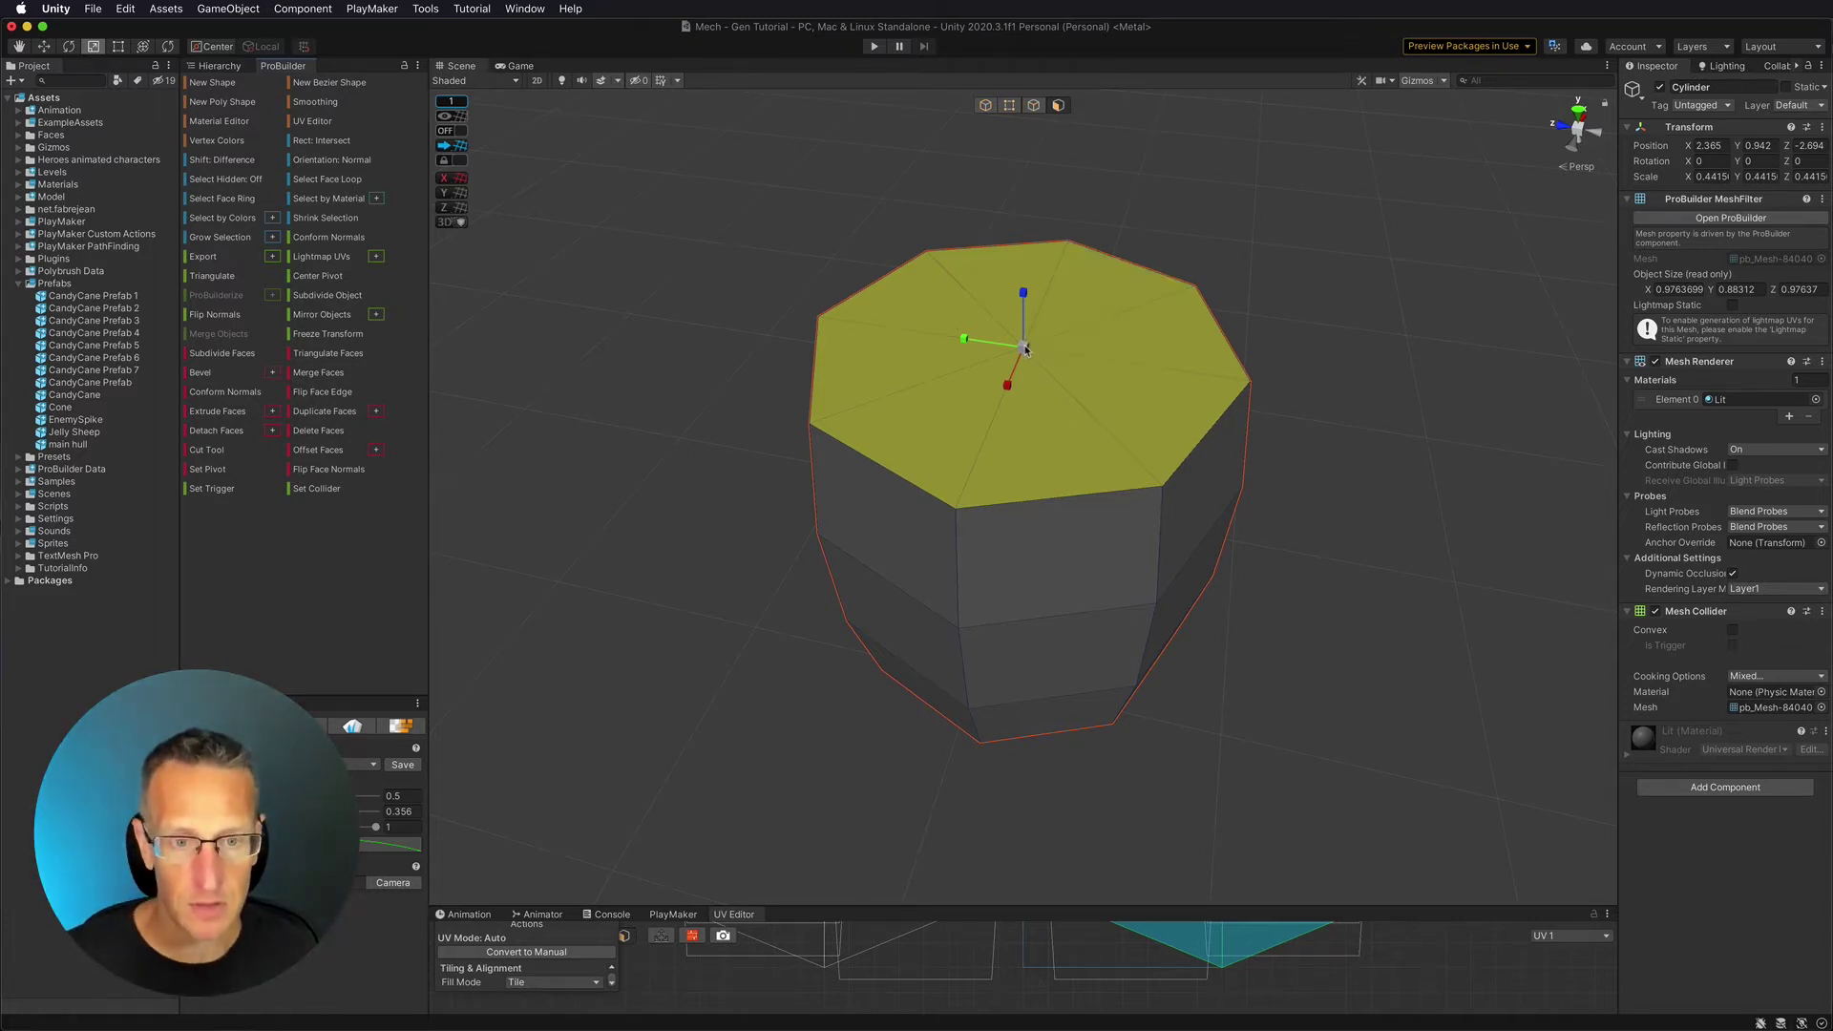
{"action": "key", "text": "r"}
{"action": "left_click_drag", "start_coordinate": [1022, 346], "coordinate": [1020, 349], "text": "shift"}
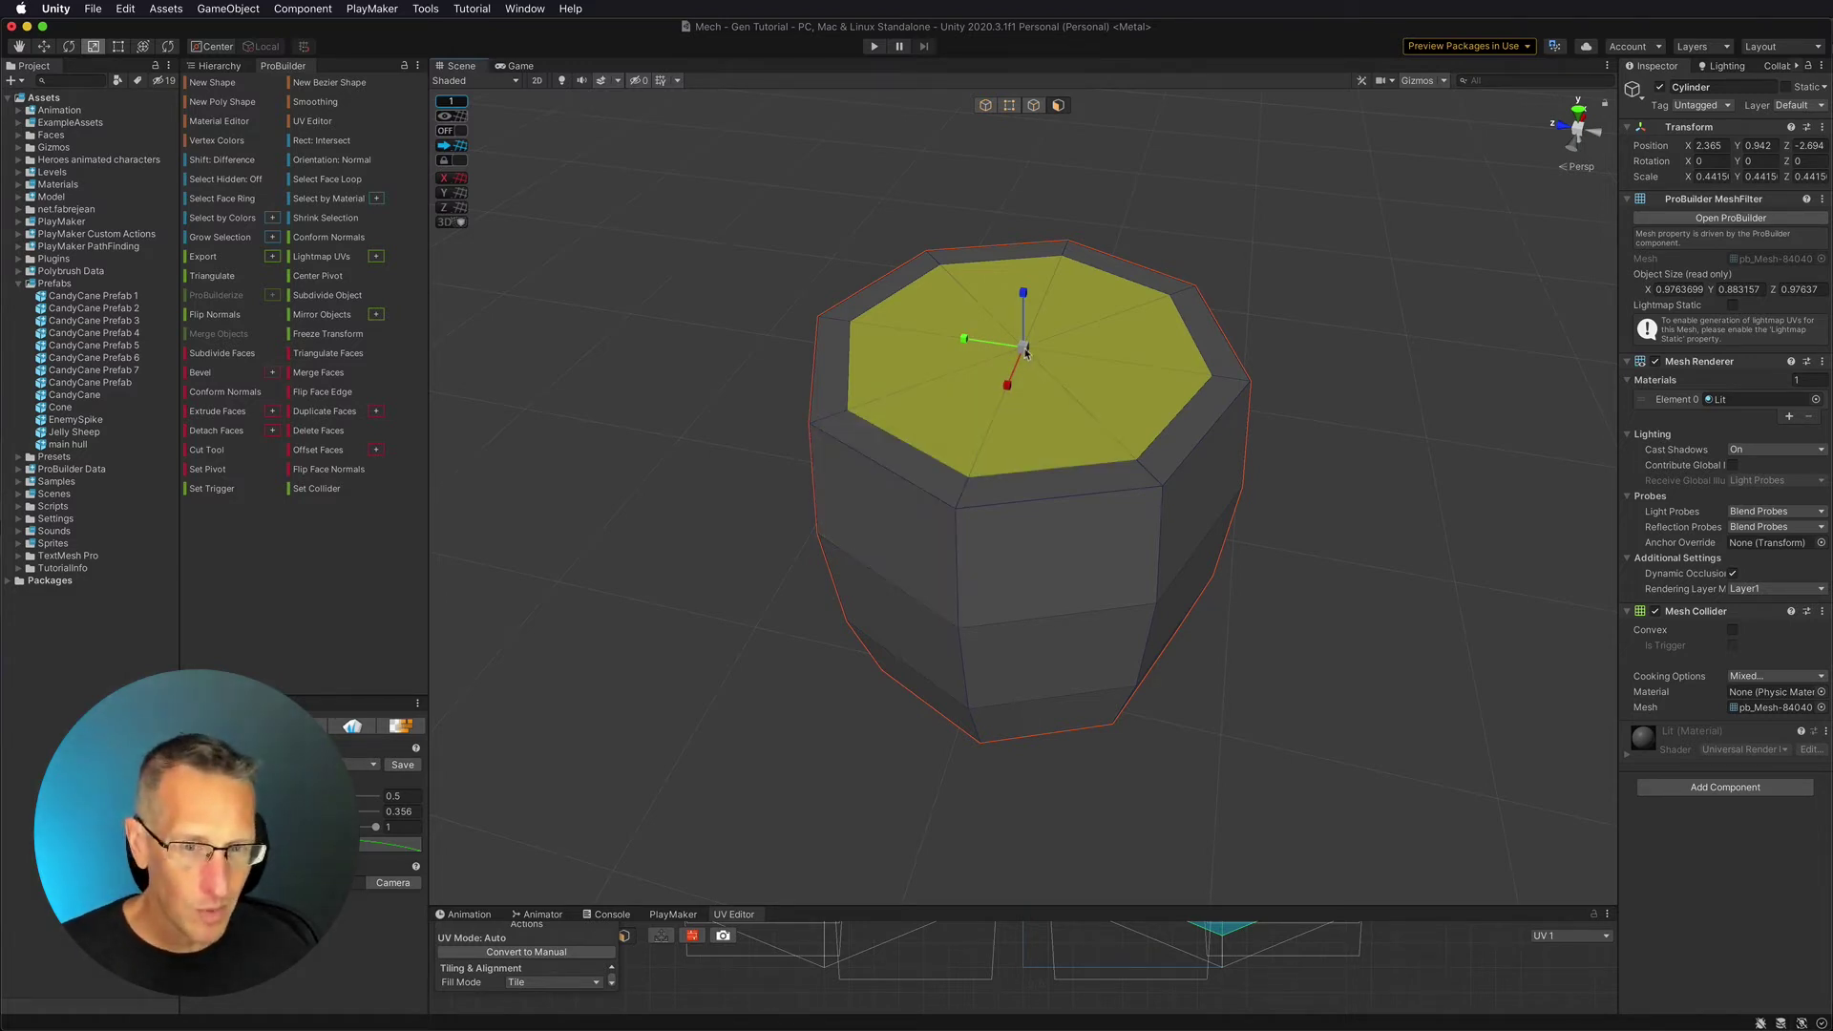
{"action": "left_click_drag", "start_coordinate": [1023, 350], "coordinate": [1022, 350], "text": "shift"}
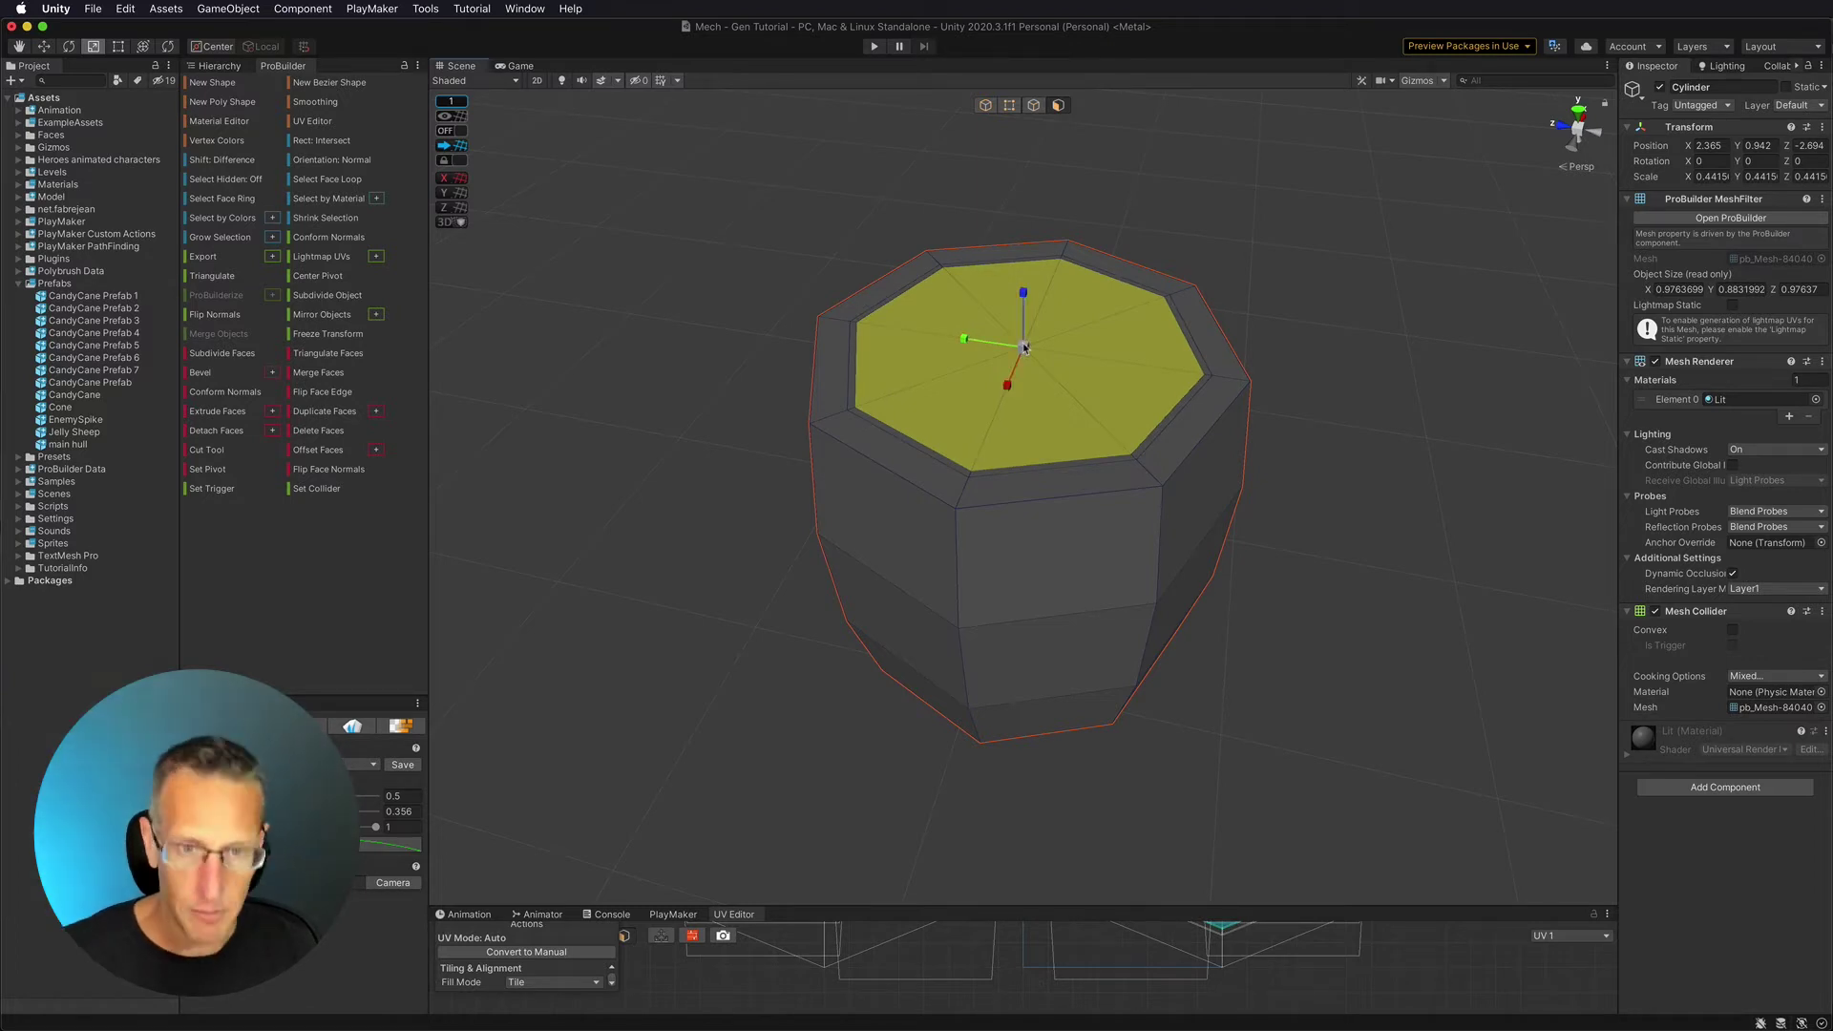
{"action": "key", "text": "w"}
{"action": "left_click_drag", "start_coordinate": [1023, 296], "coordinate": [1025, 313]}
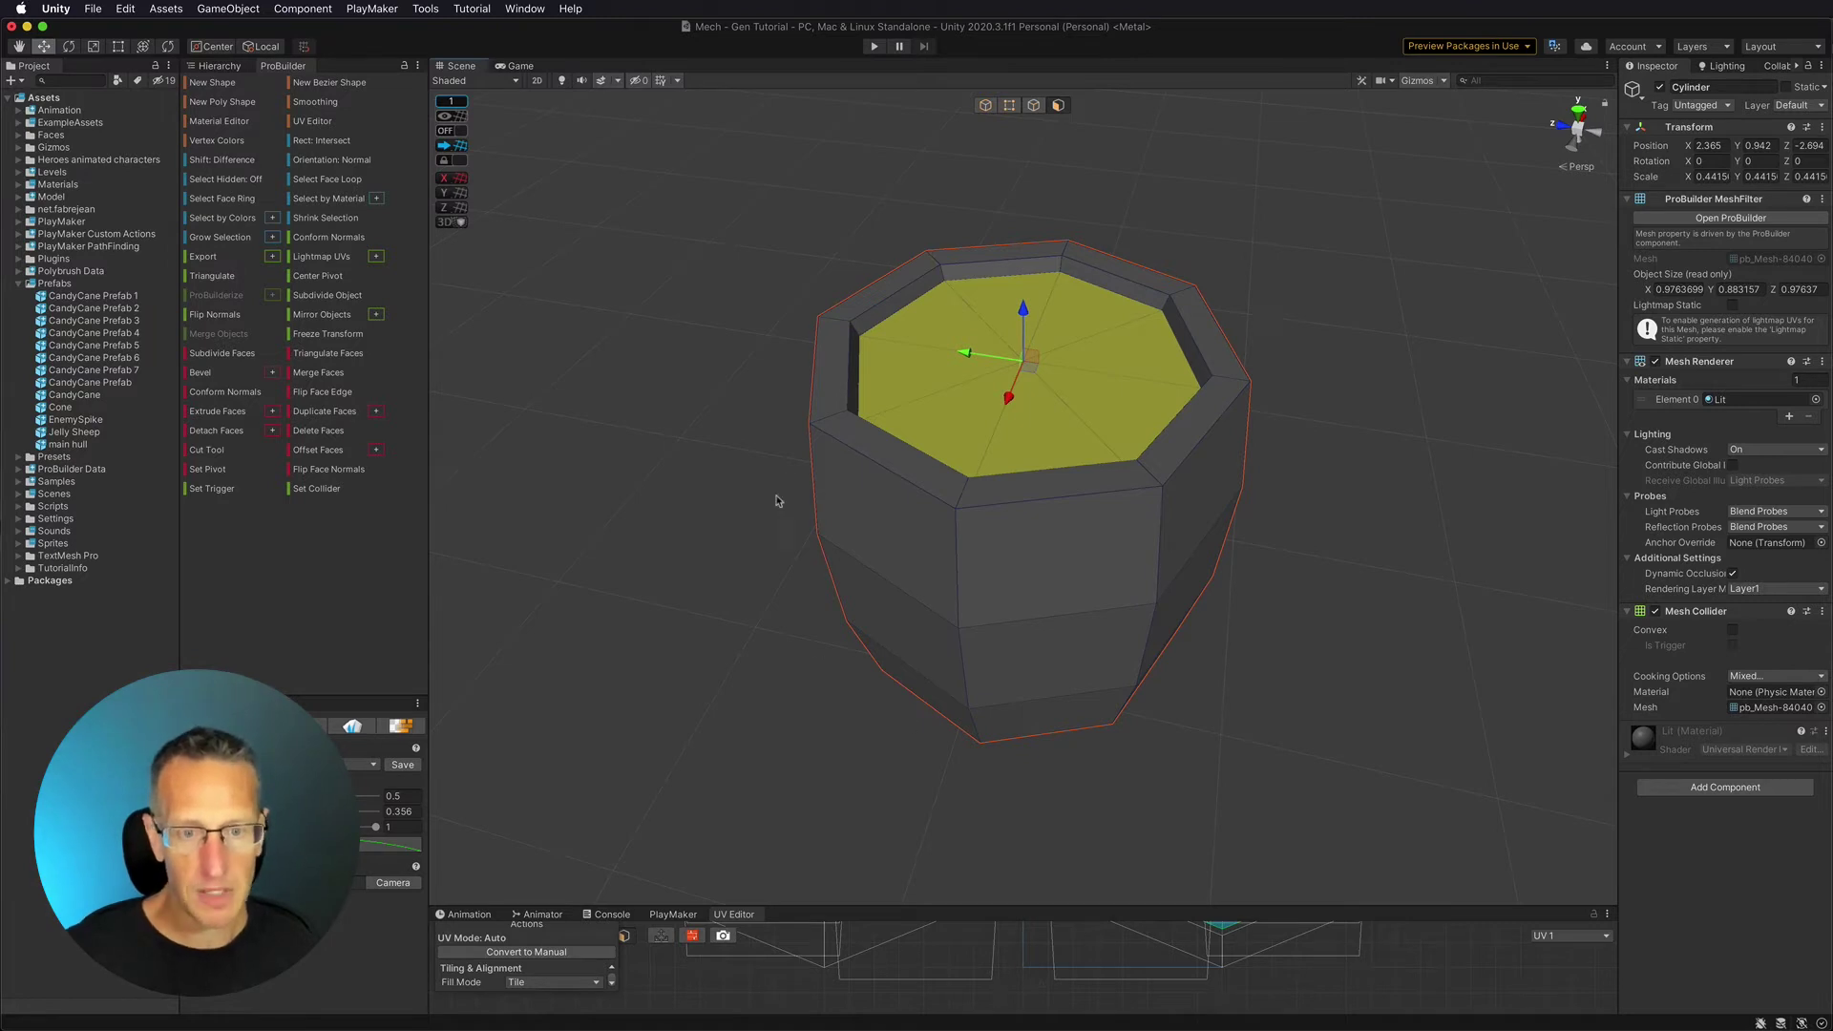
- Deselect the barrel and orbit around it to inspect the new rim
{"action": "left_click", "coordinate": [707, 590]}
{"action": "mouse_move", "coordinate": [742, 683]}
{"action": "left_mouse_down", "text": "alt"}
{"action": "mouse_move", "coordinate": [827, 667]}
{"action": "mouse_move", "coordinate": [941, 726]}
{"action": "mouse_move", "coordinate": [725, 714]}
{"action": "left_mouse_up", "text": "alt"}
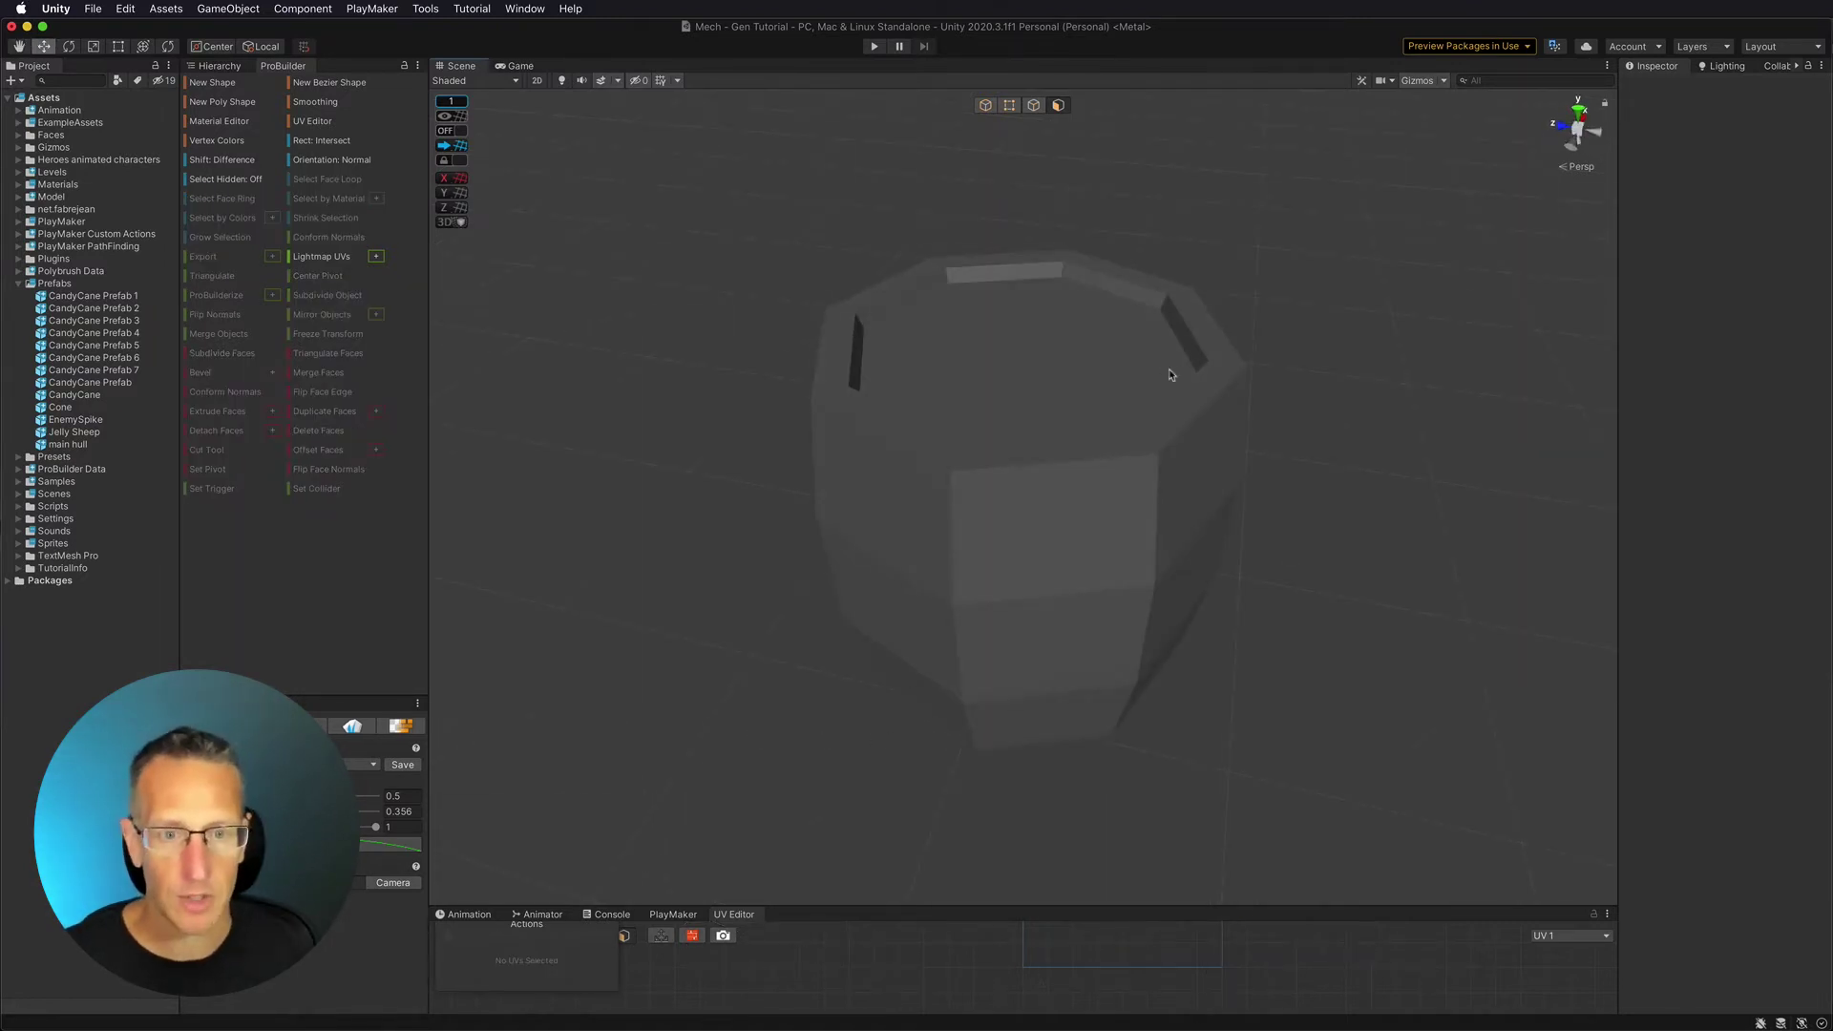
{"action": "left_click_drag", "start_coordinate": [1112, 527], "coordinate": [993, 467], "text": "alt"}
{"action": "left_click_drag", "start_coordinate": [850, 430], "coordinate": [953, 519], "text": "alt"}
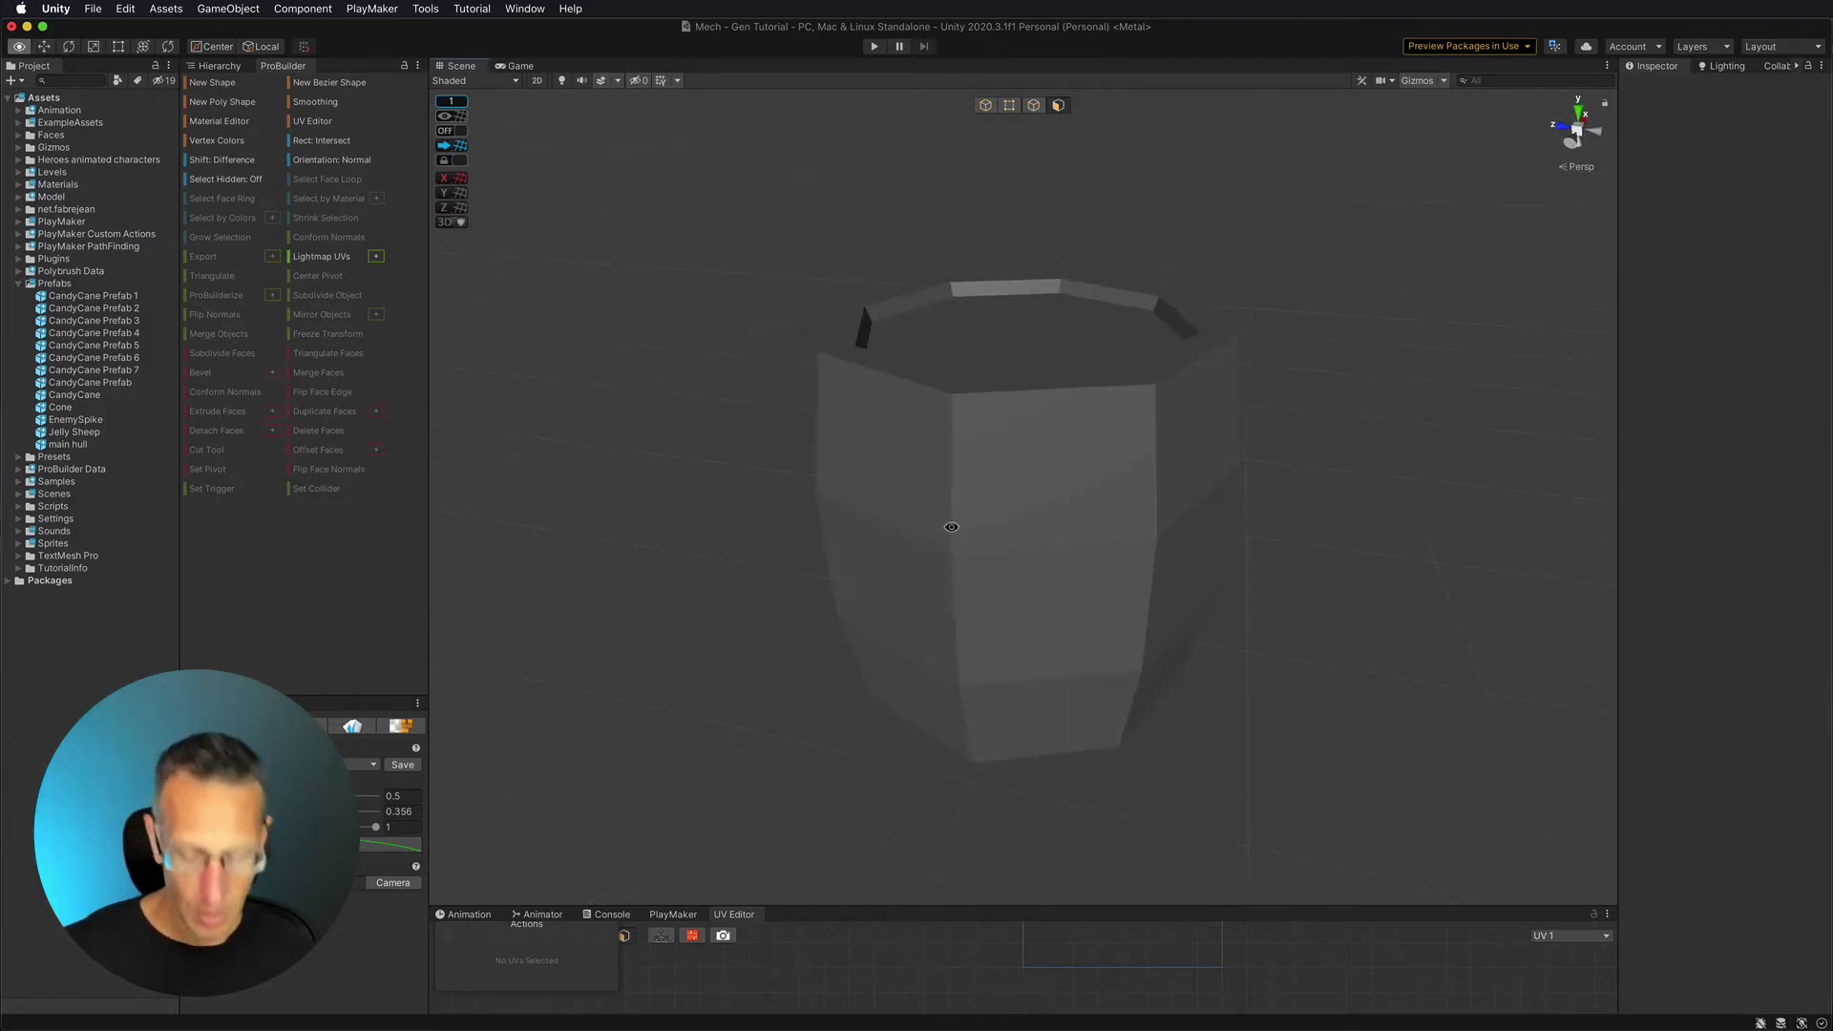
{"action": "key", "text": "super+Tab"}
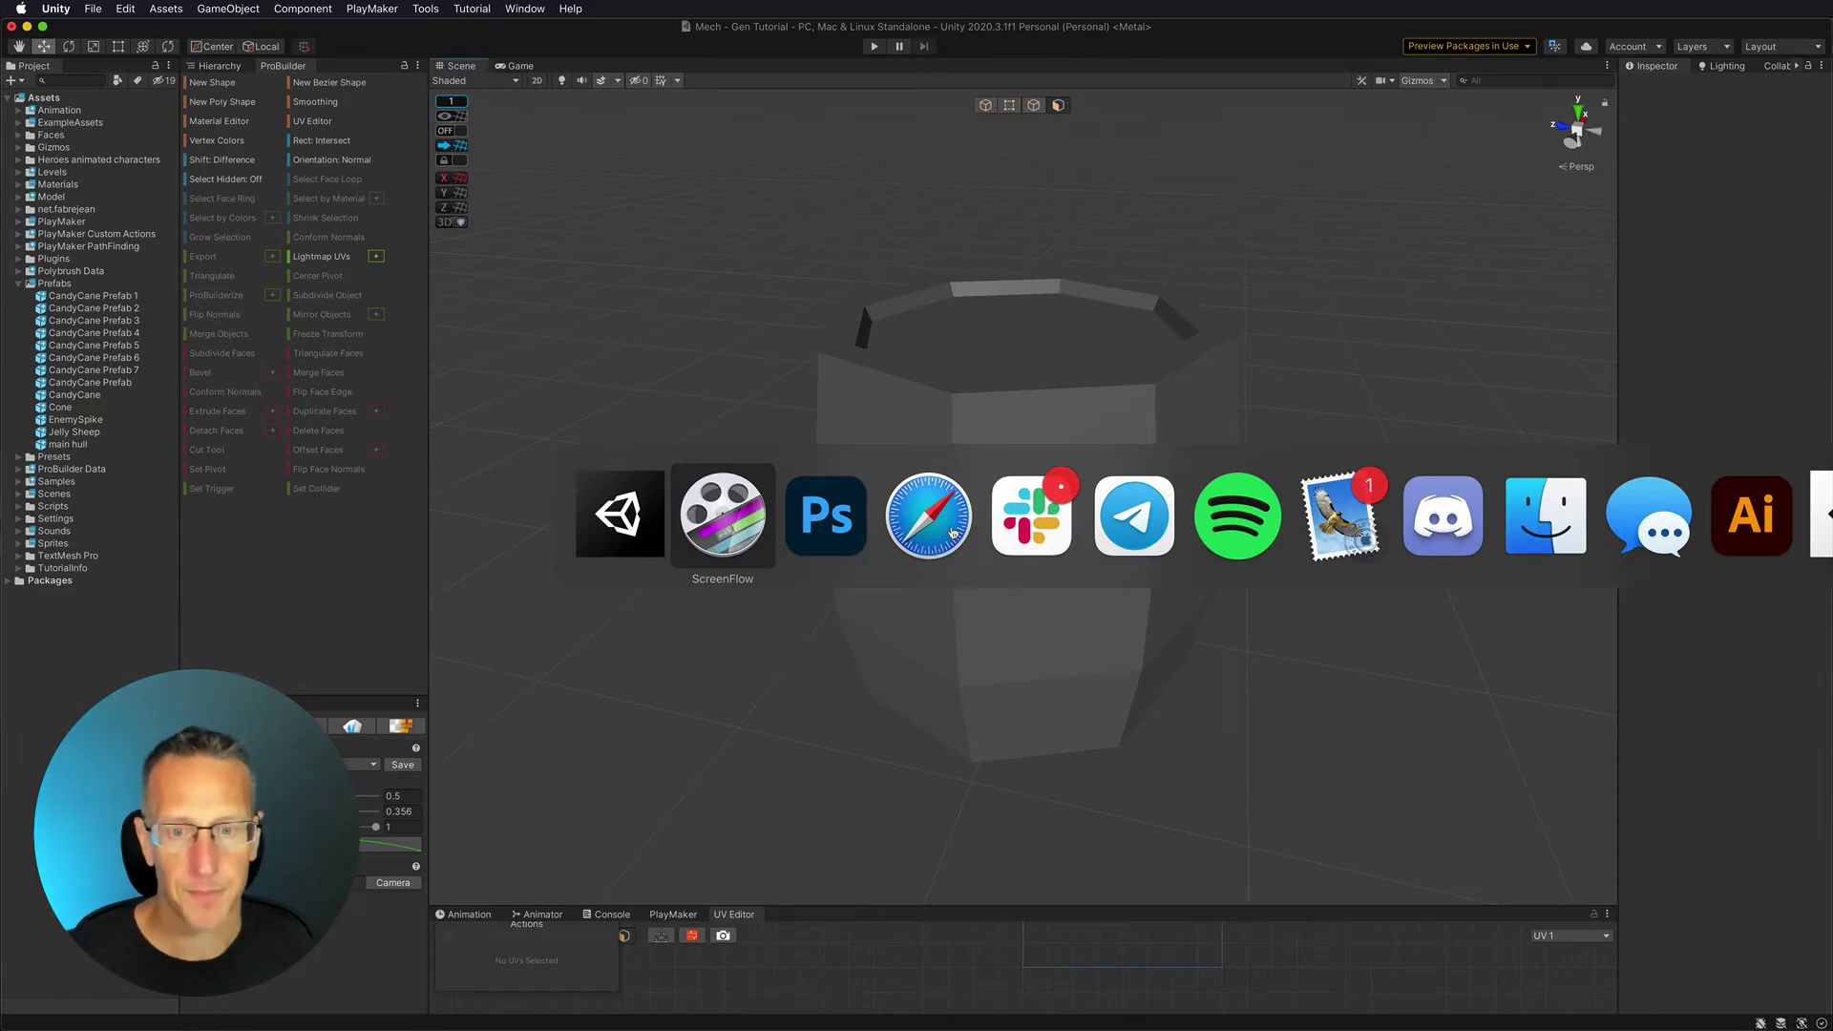
- In Photoshop, duplicate the iron band lower on the texture and export it as PNG-24
{"action": "key", "text": "super+Tab"}
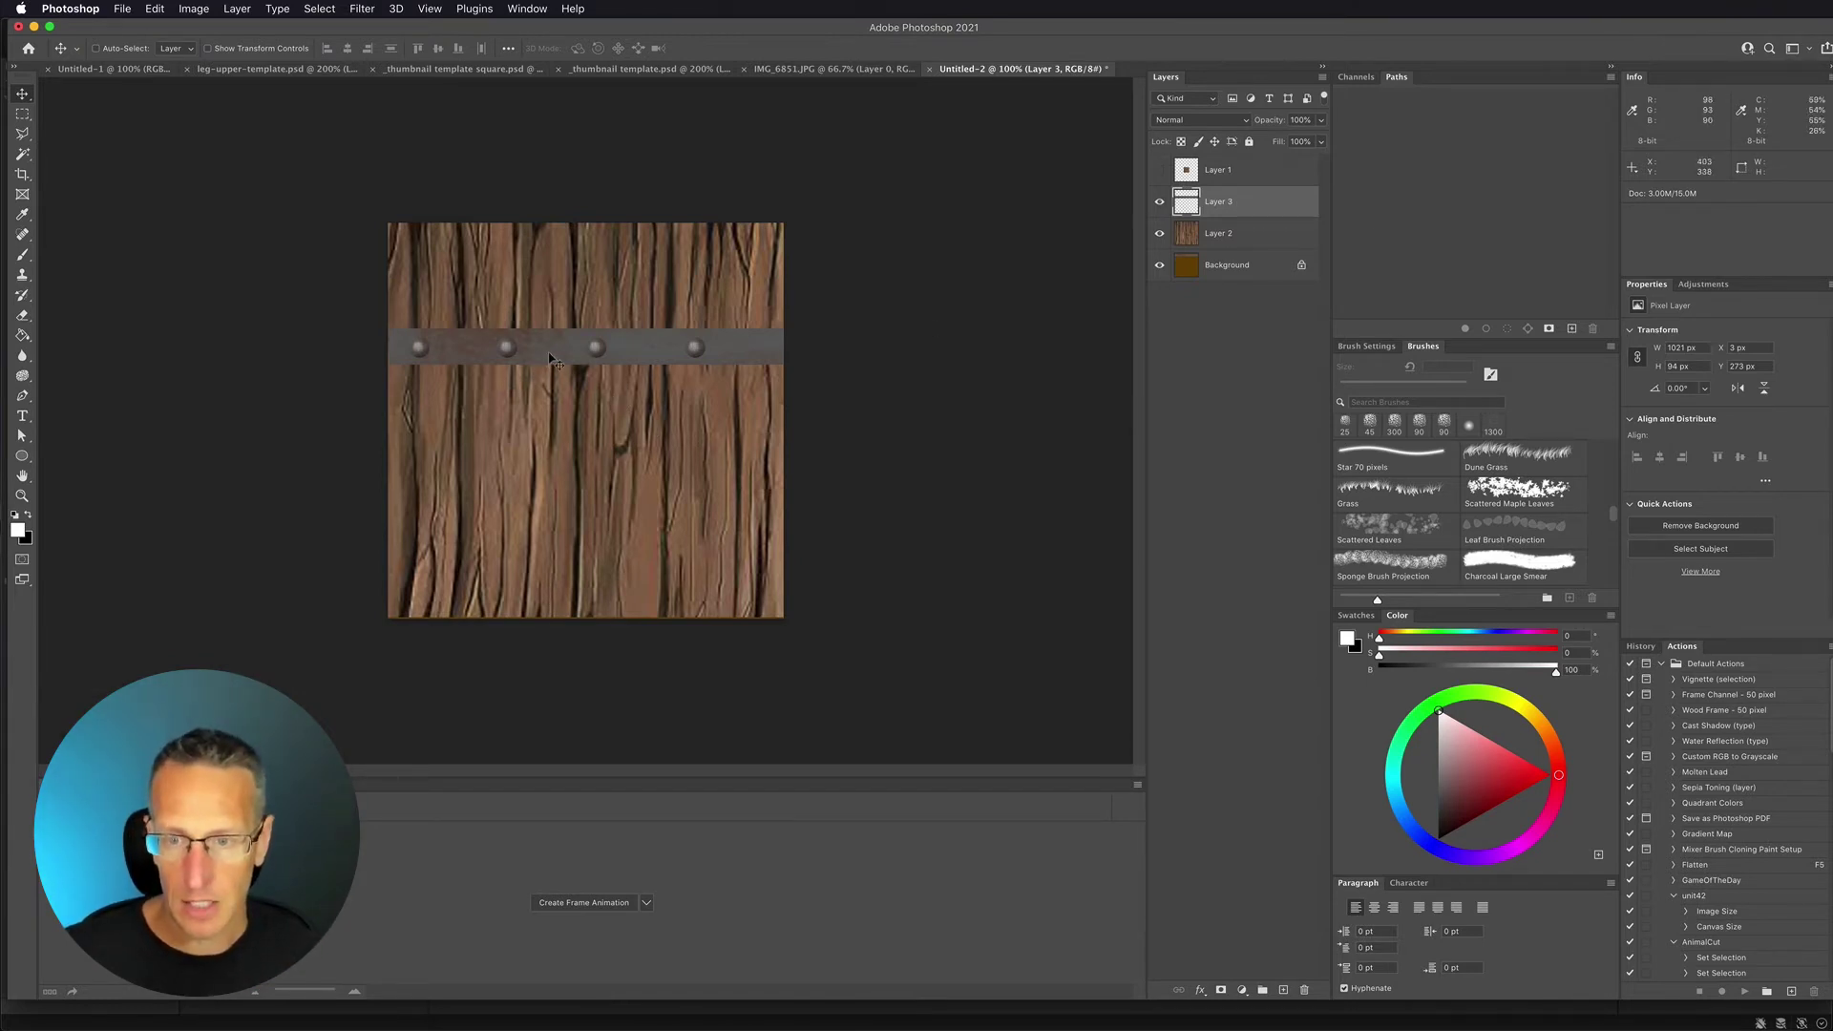
{"action": "left_click_drag", "start_coordinate": [553, 360], "coordinate": [558, 493], "text": "alt"}
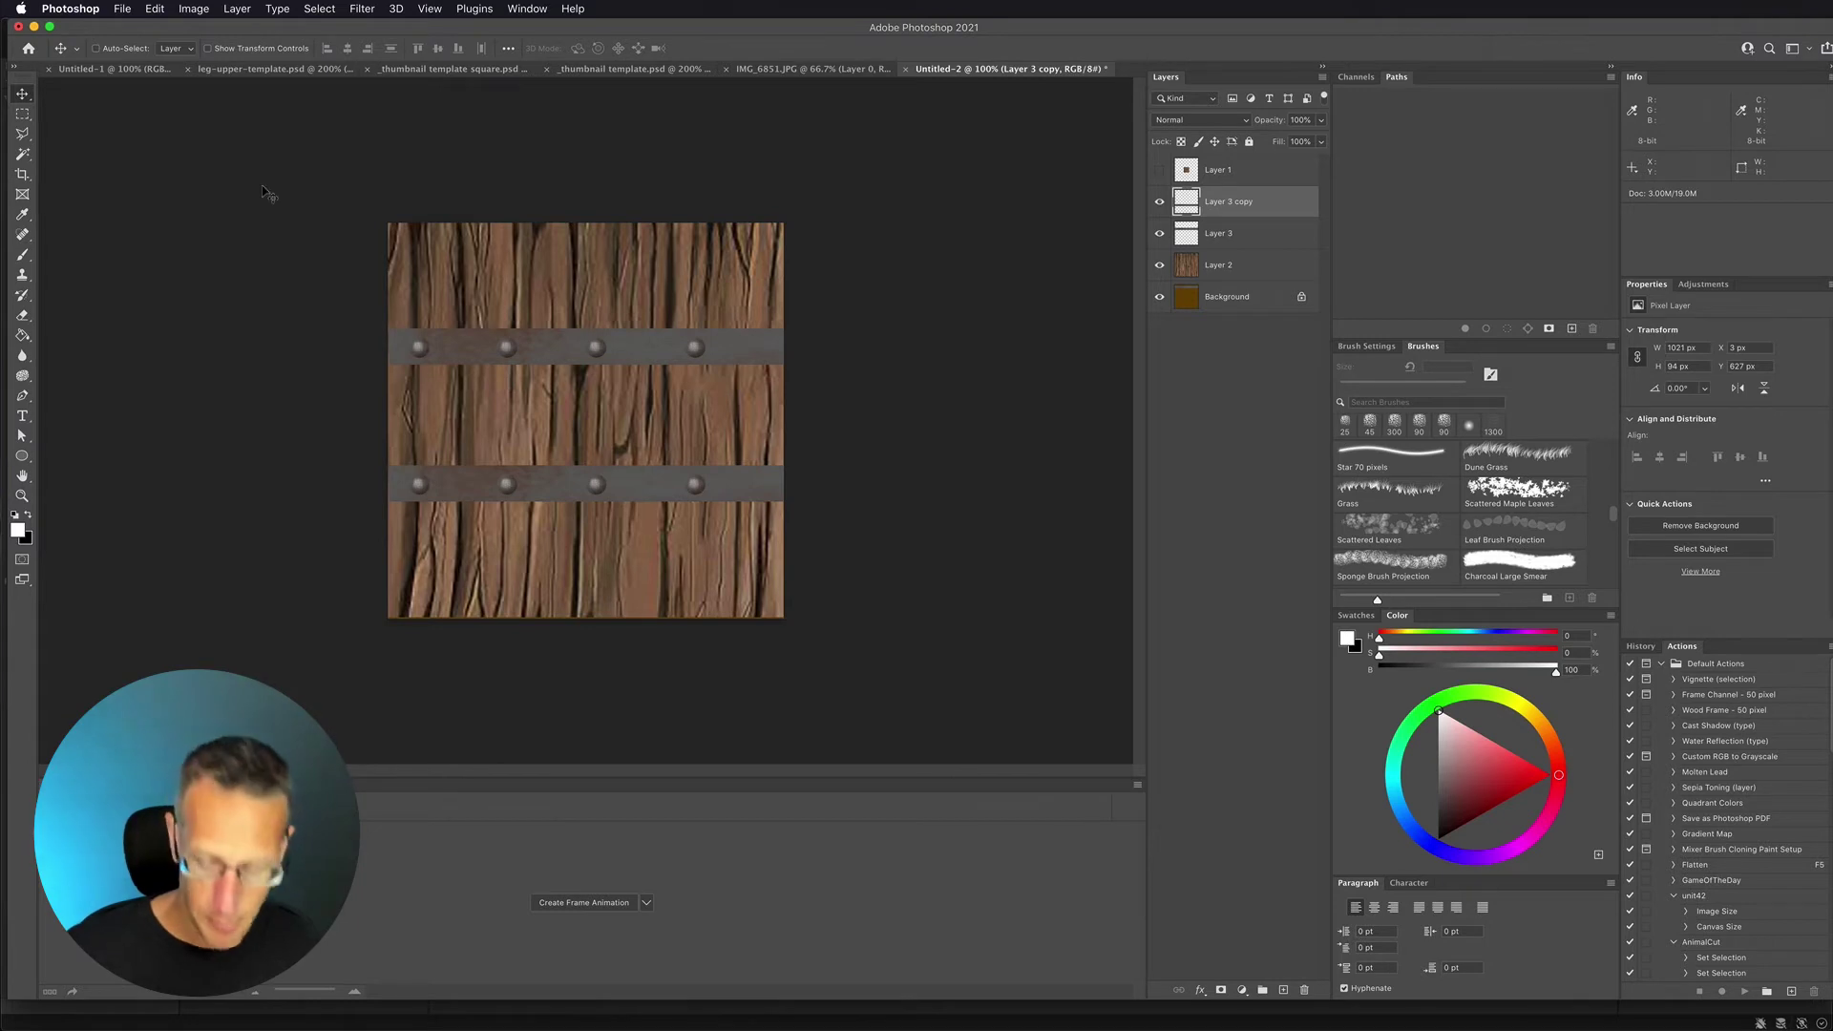
{"action": "key", "text": "super+s"}
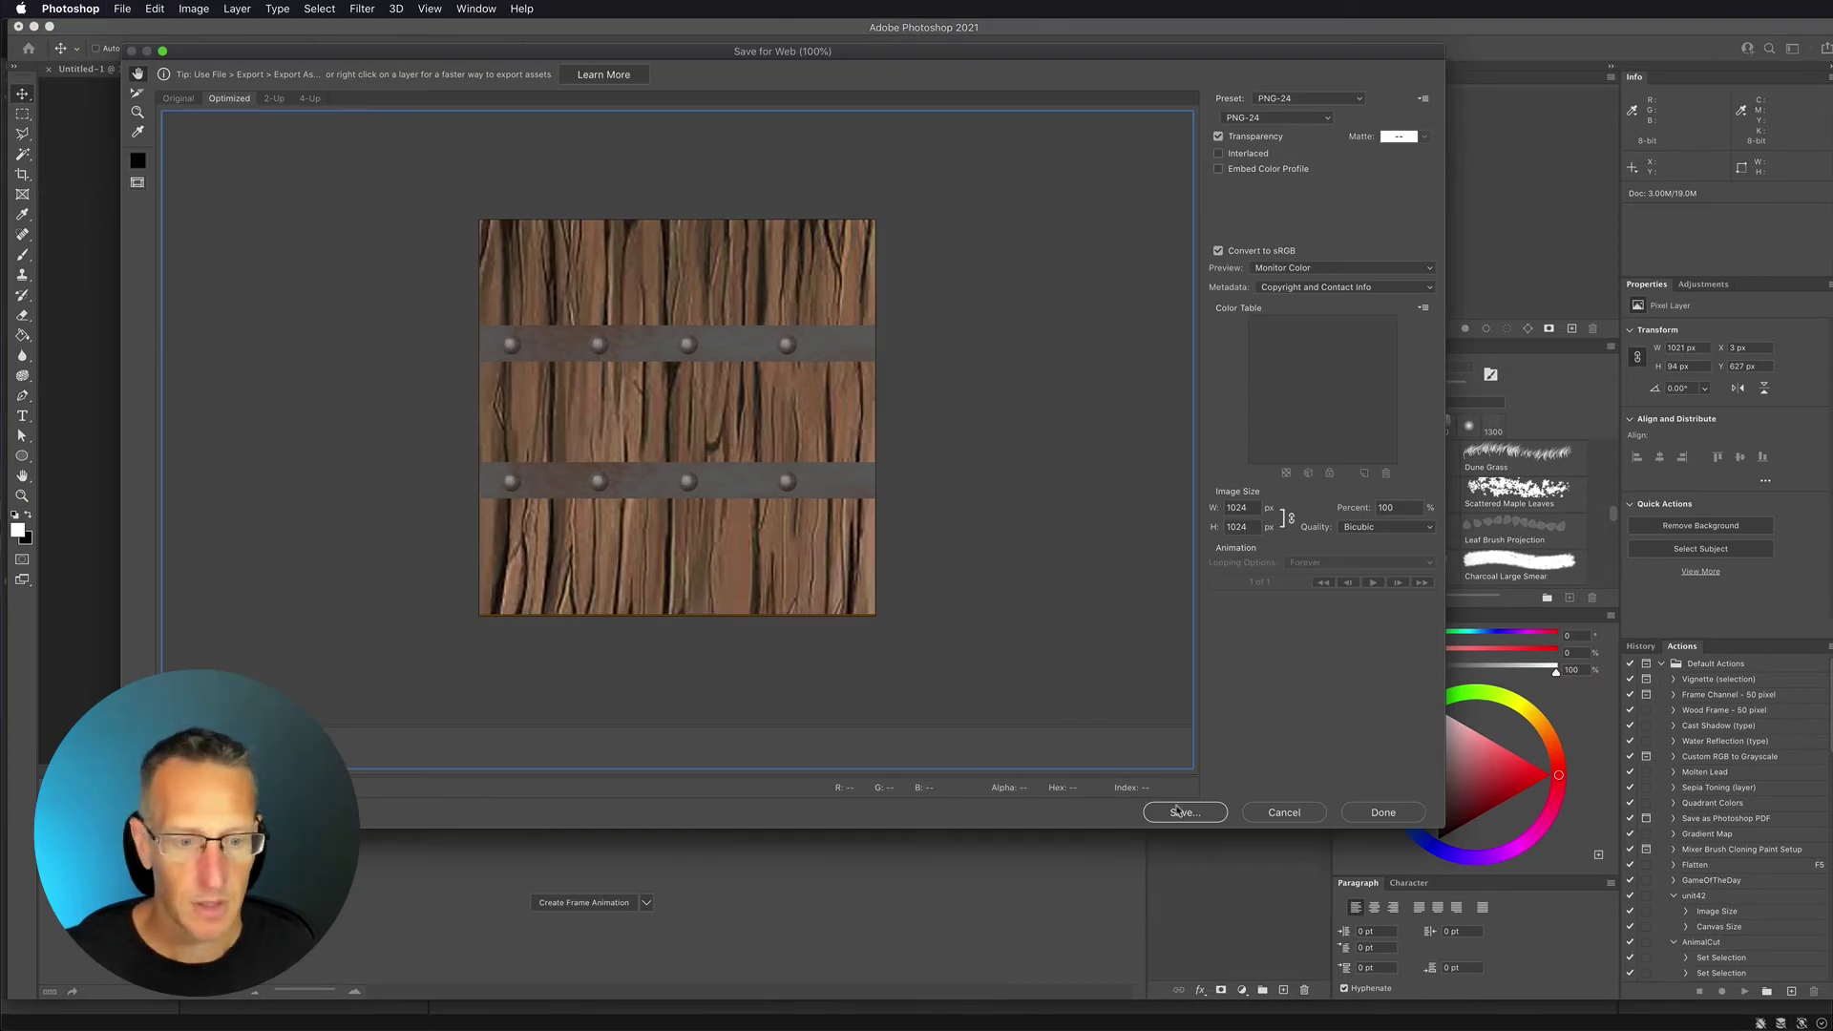
{"action": "key", "text": "Return"}
{"action": "key", "text": "super+Tab"}
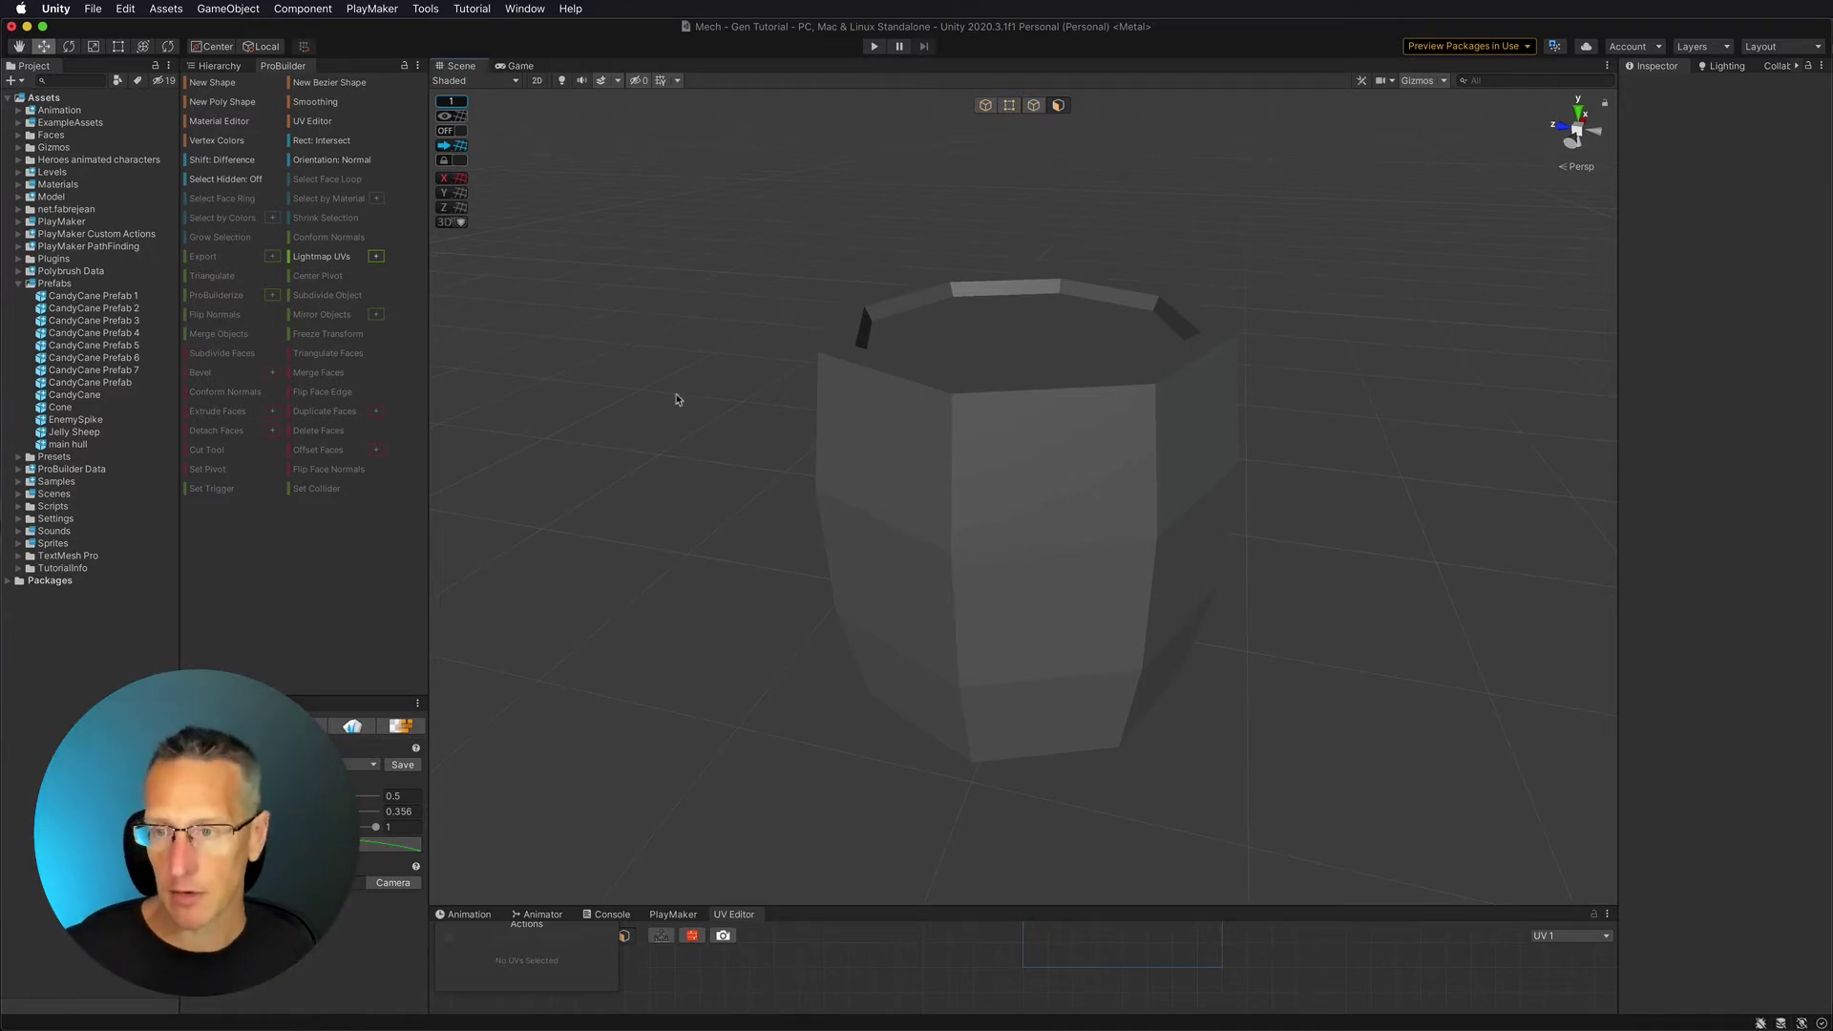
- Expand the Materials folder, create a new material there and name it Barrel
{"action": "left_click", "coordinate": [18, 283]}
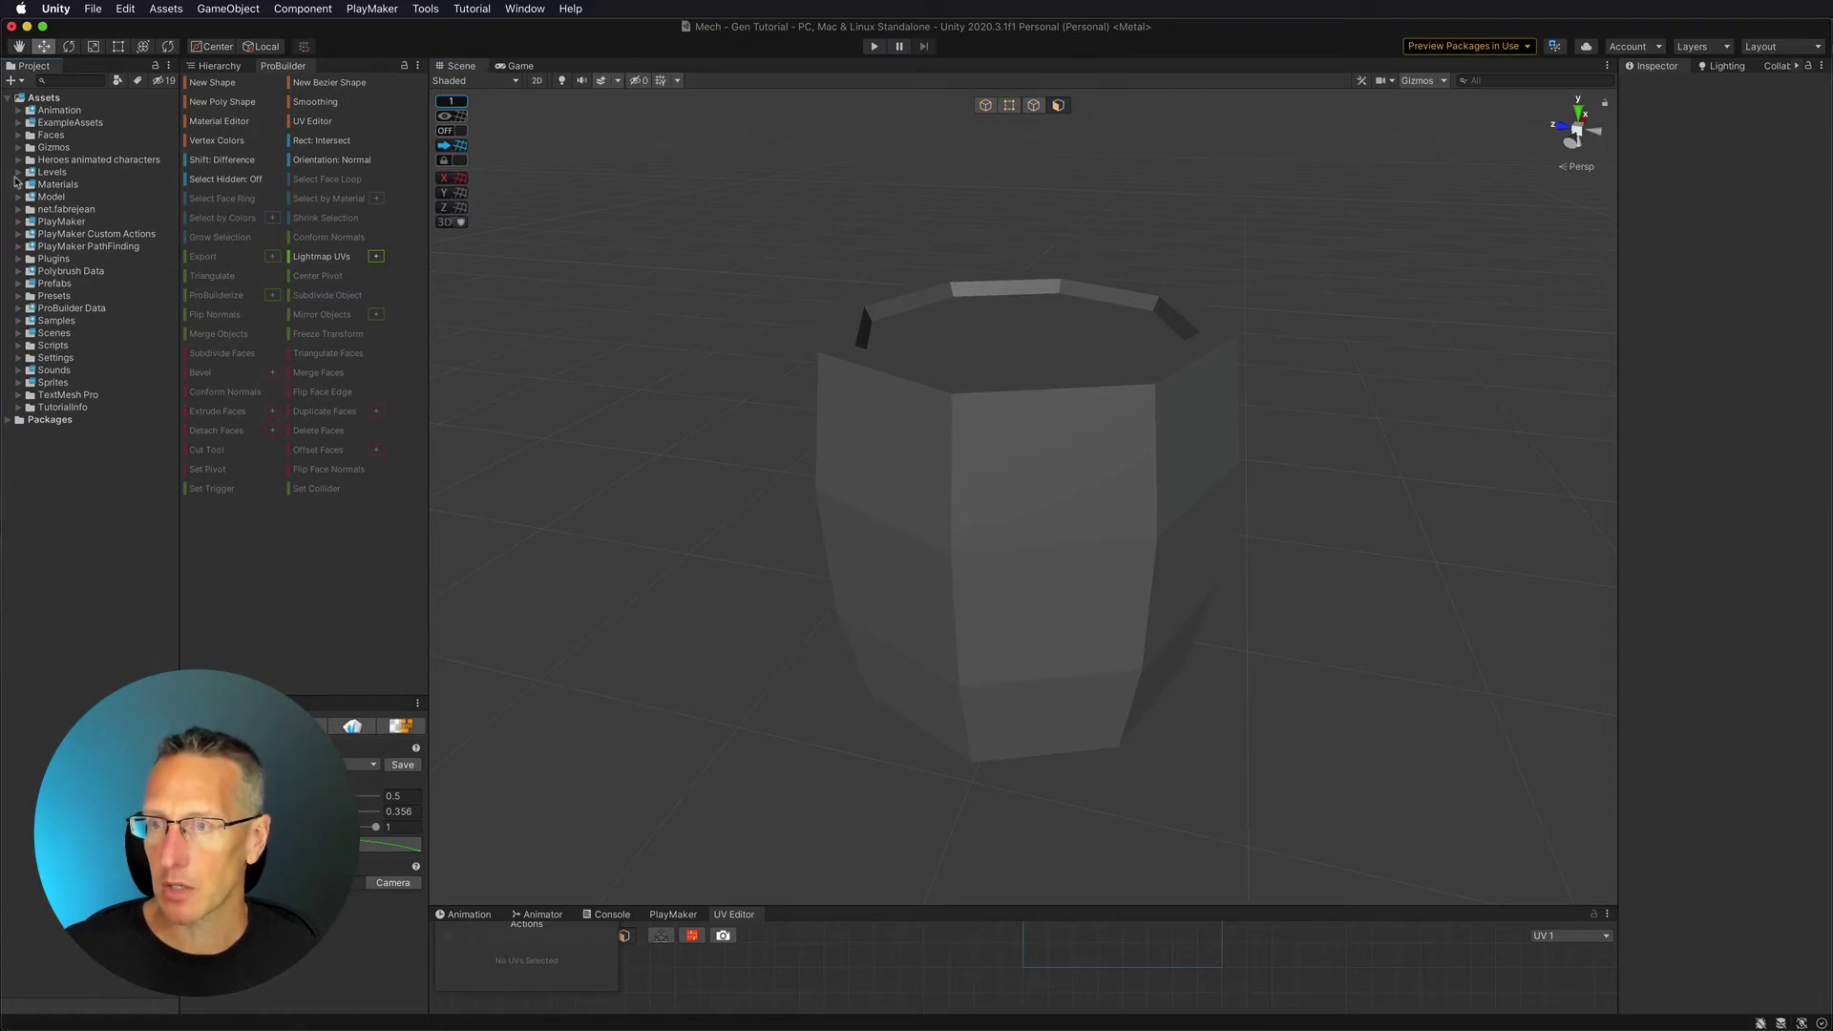
{"action": "left_click", "coordinate": [18, 185]}
{"action": "right_click", "coordinate": [45, 187]}
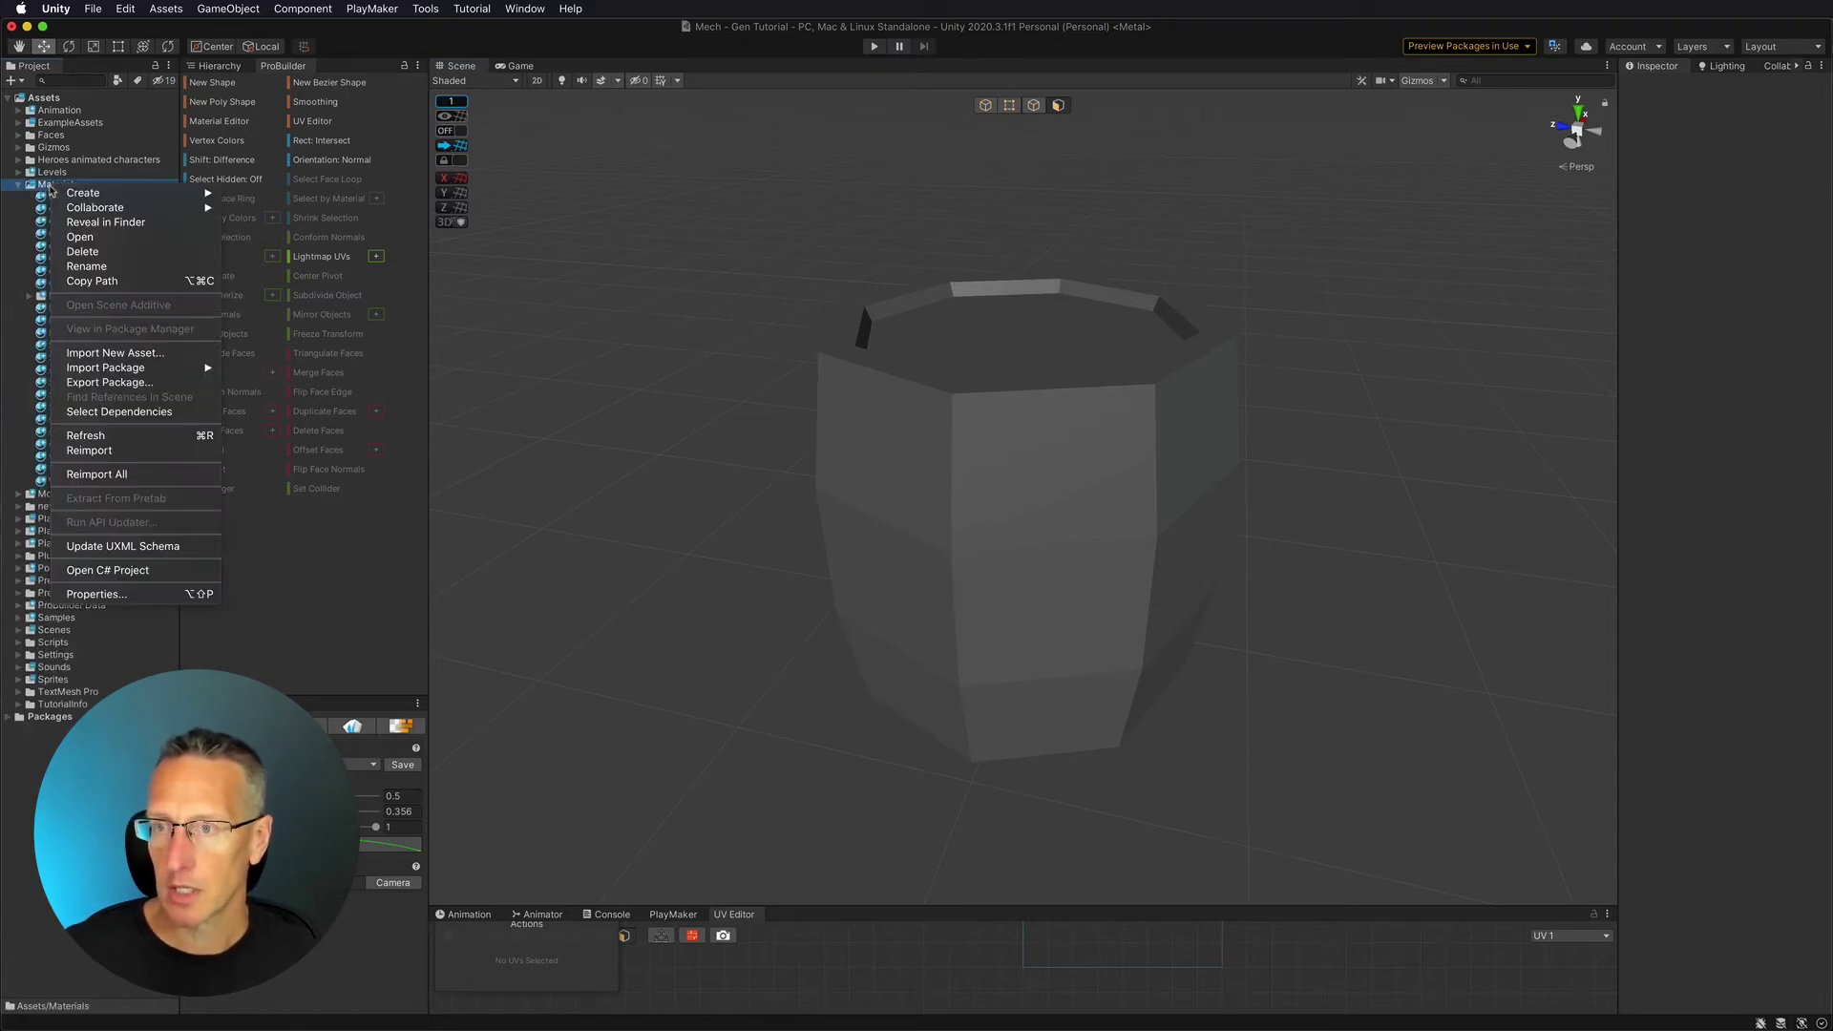
{"action": "mouse_move", "coordinate": [75, 194]}
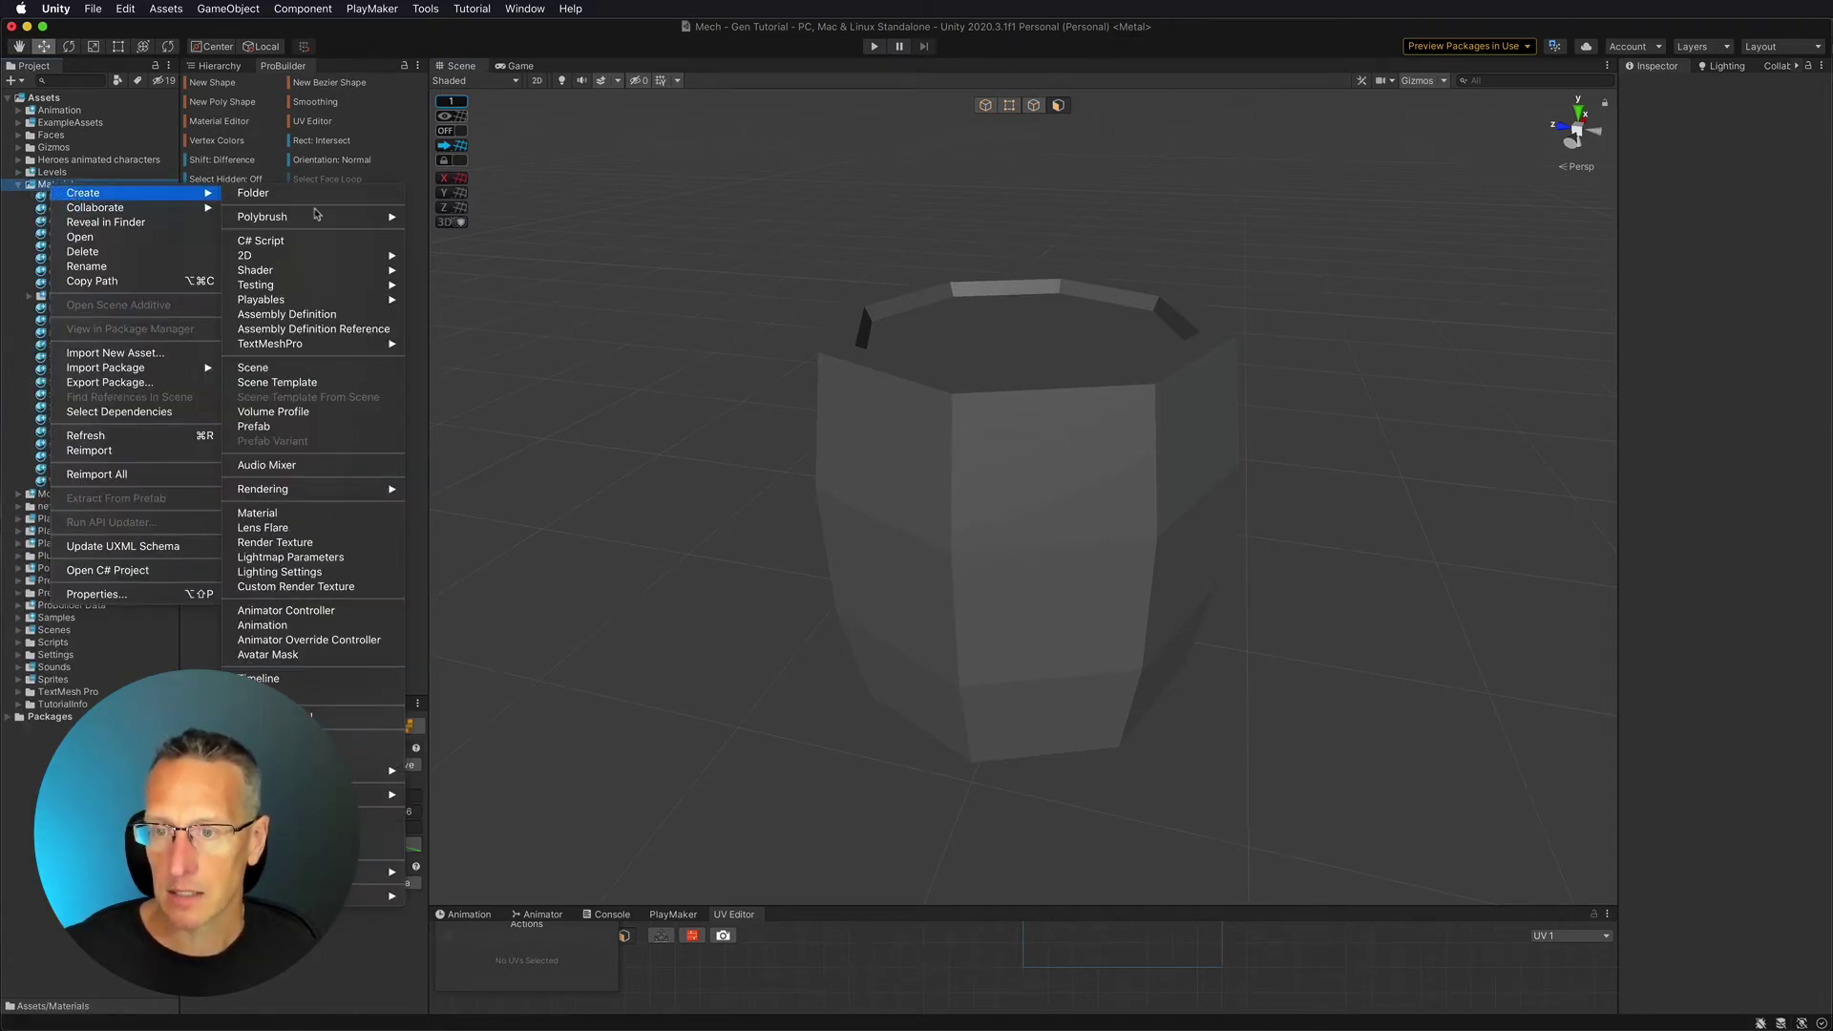
{"action": "left_click", "coordinate": [270, 514]}
{"action": "key", "text": "Return"}
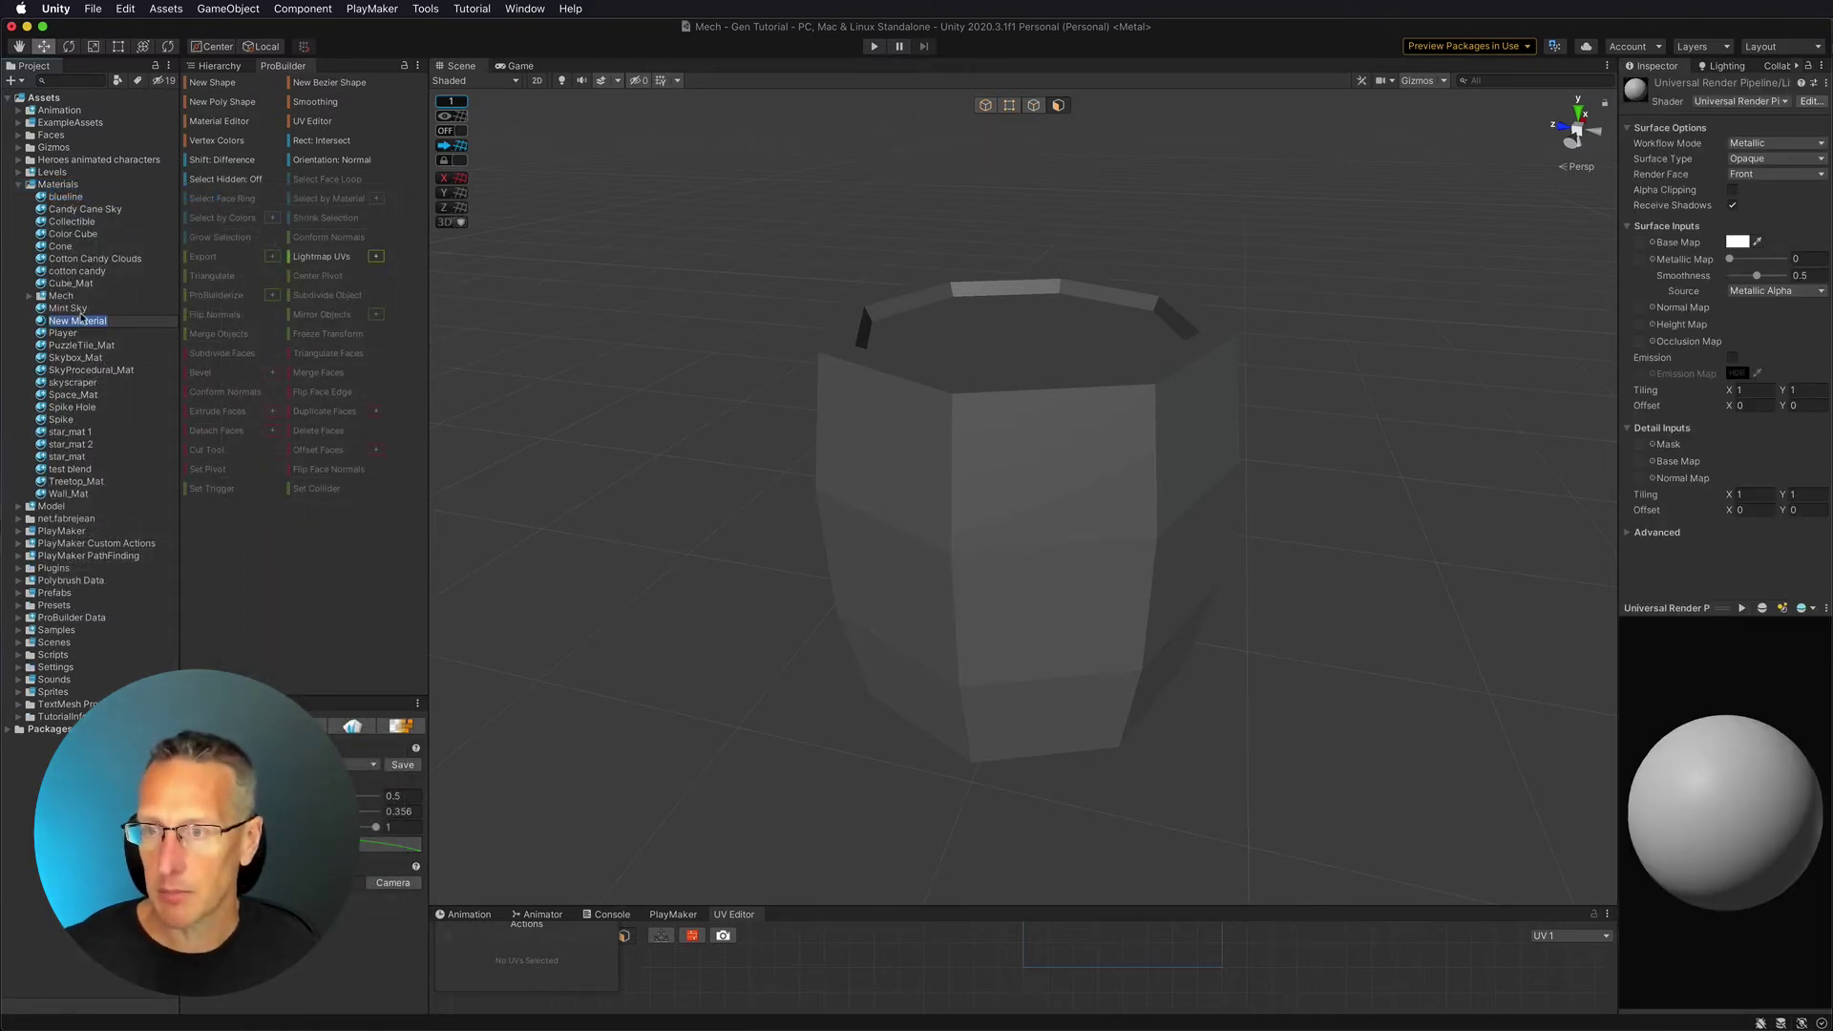
{"action": "type", "text": "Barrel"}
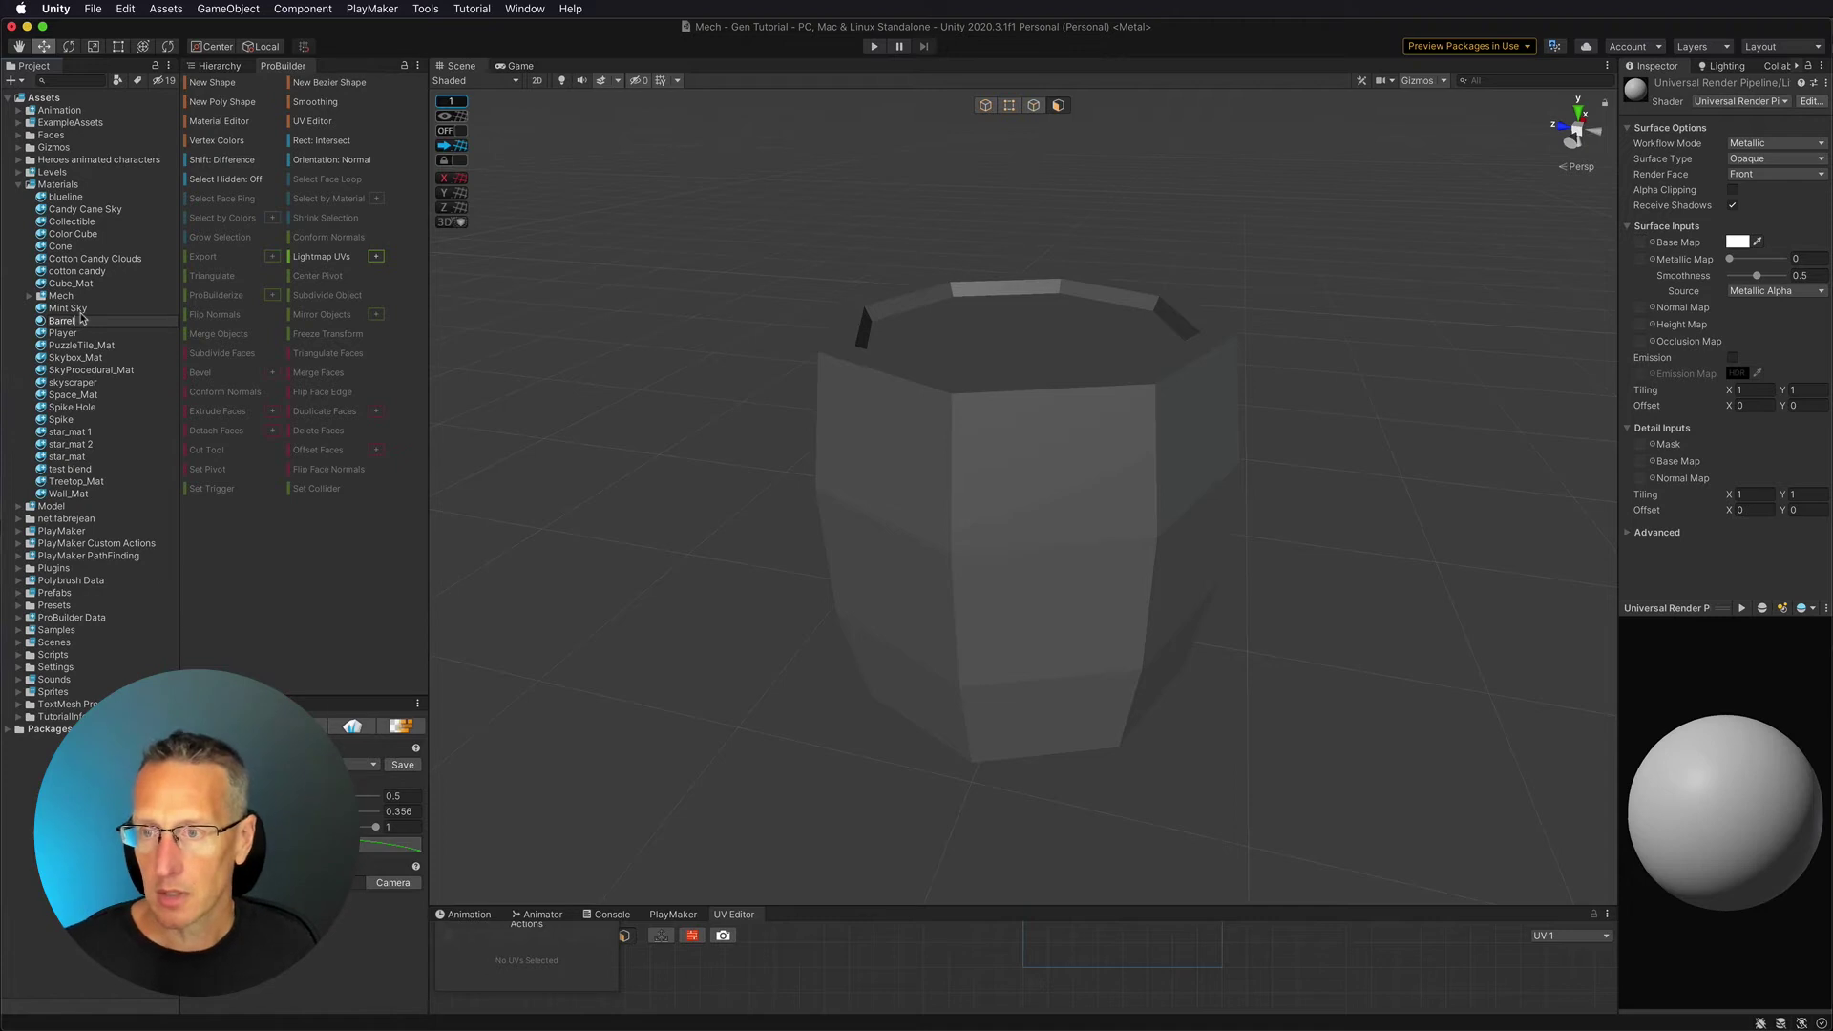
{"action": "key", "text": "Return"}
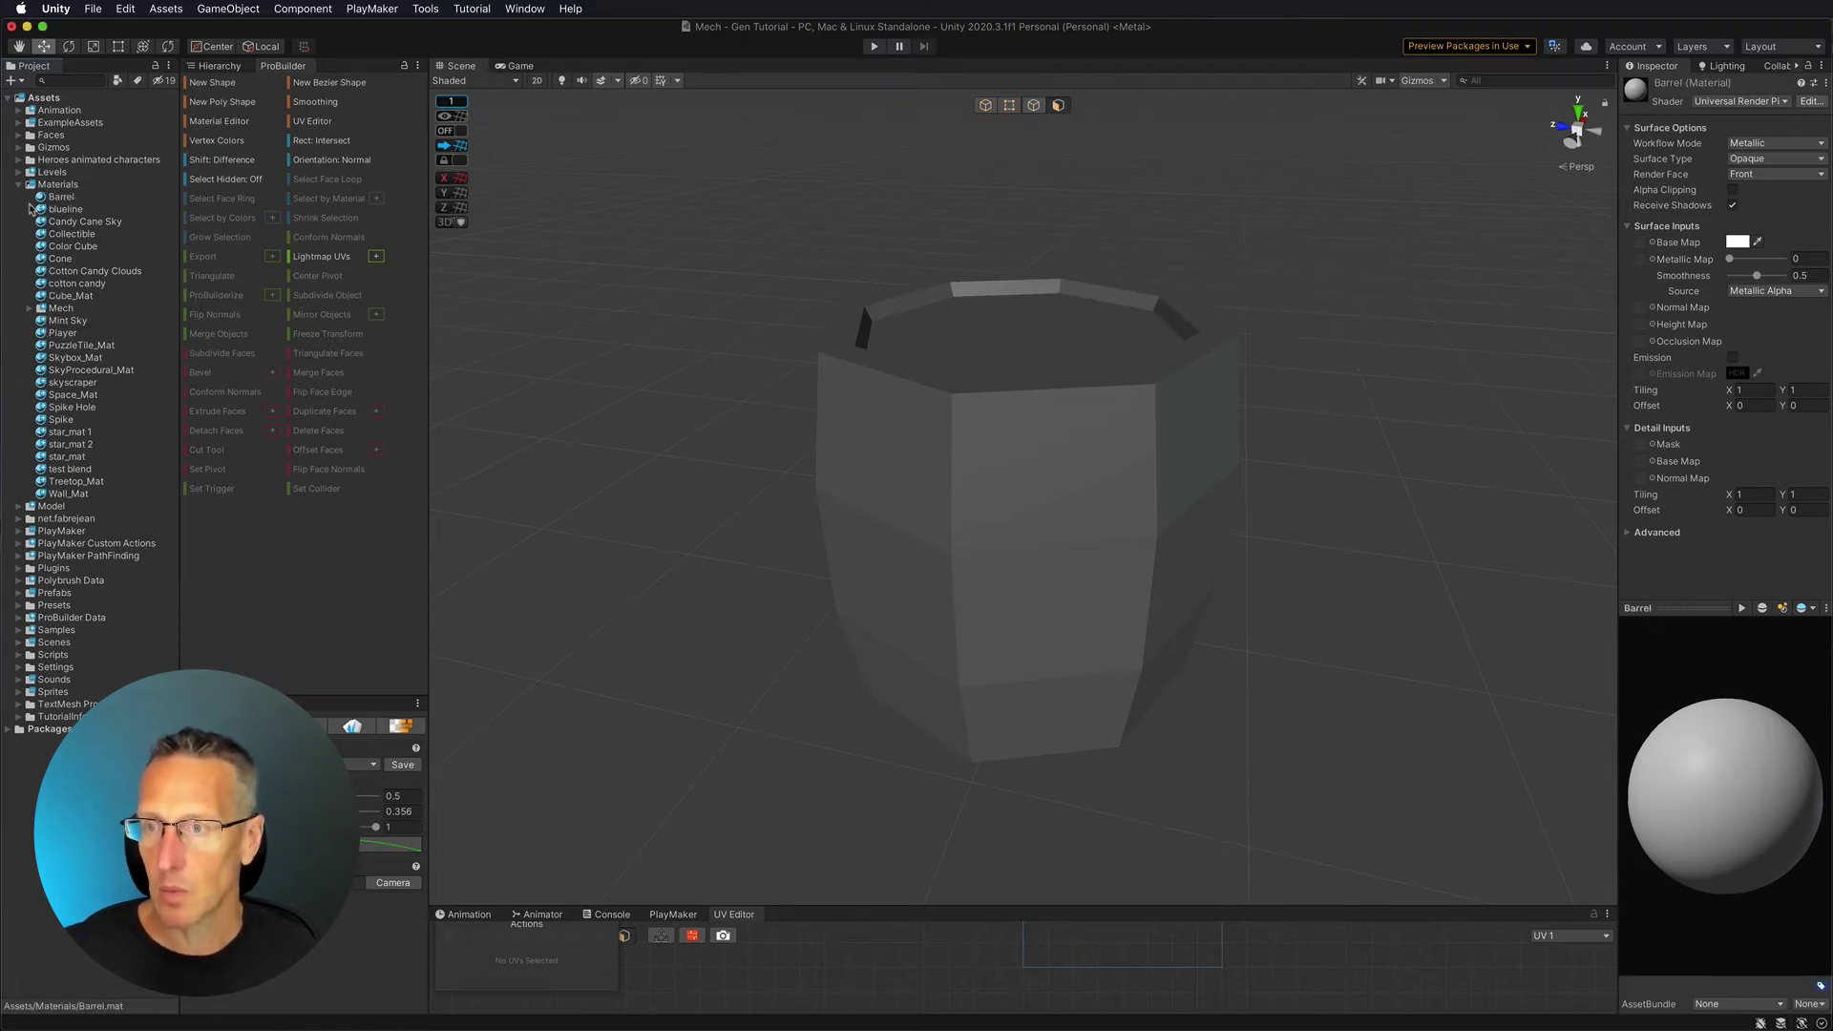
{"action": "left_click", "coordinate": [39, 196]}
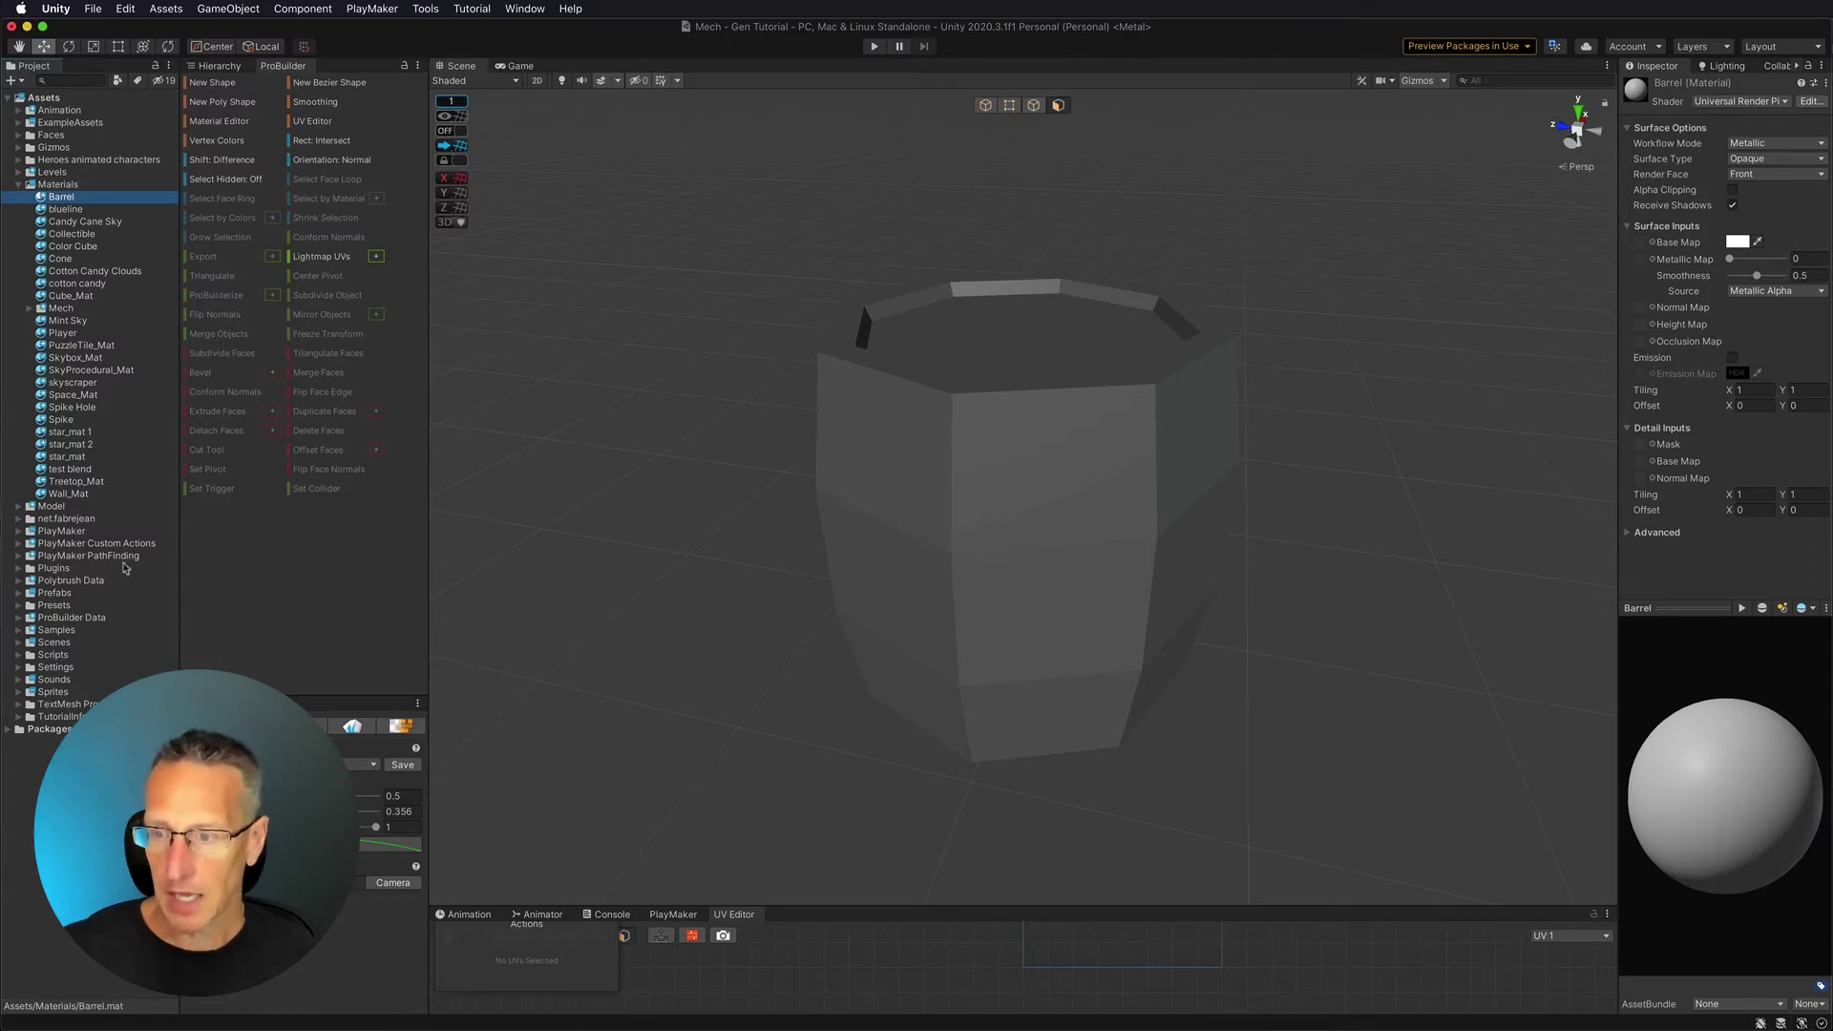
{"action": "left_click", "coordinate": [18, 692]}
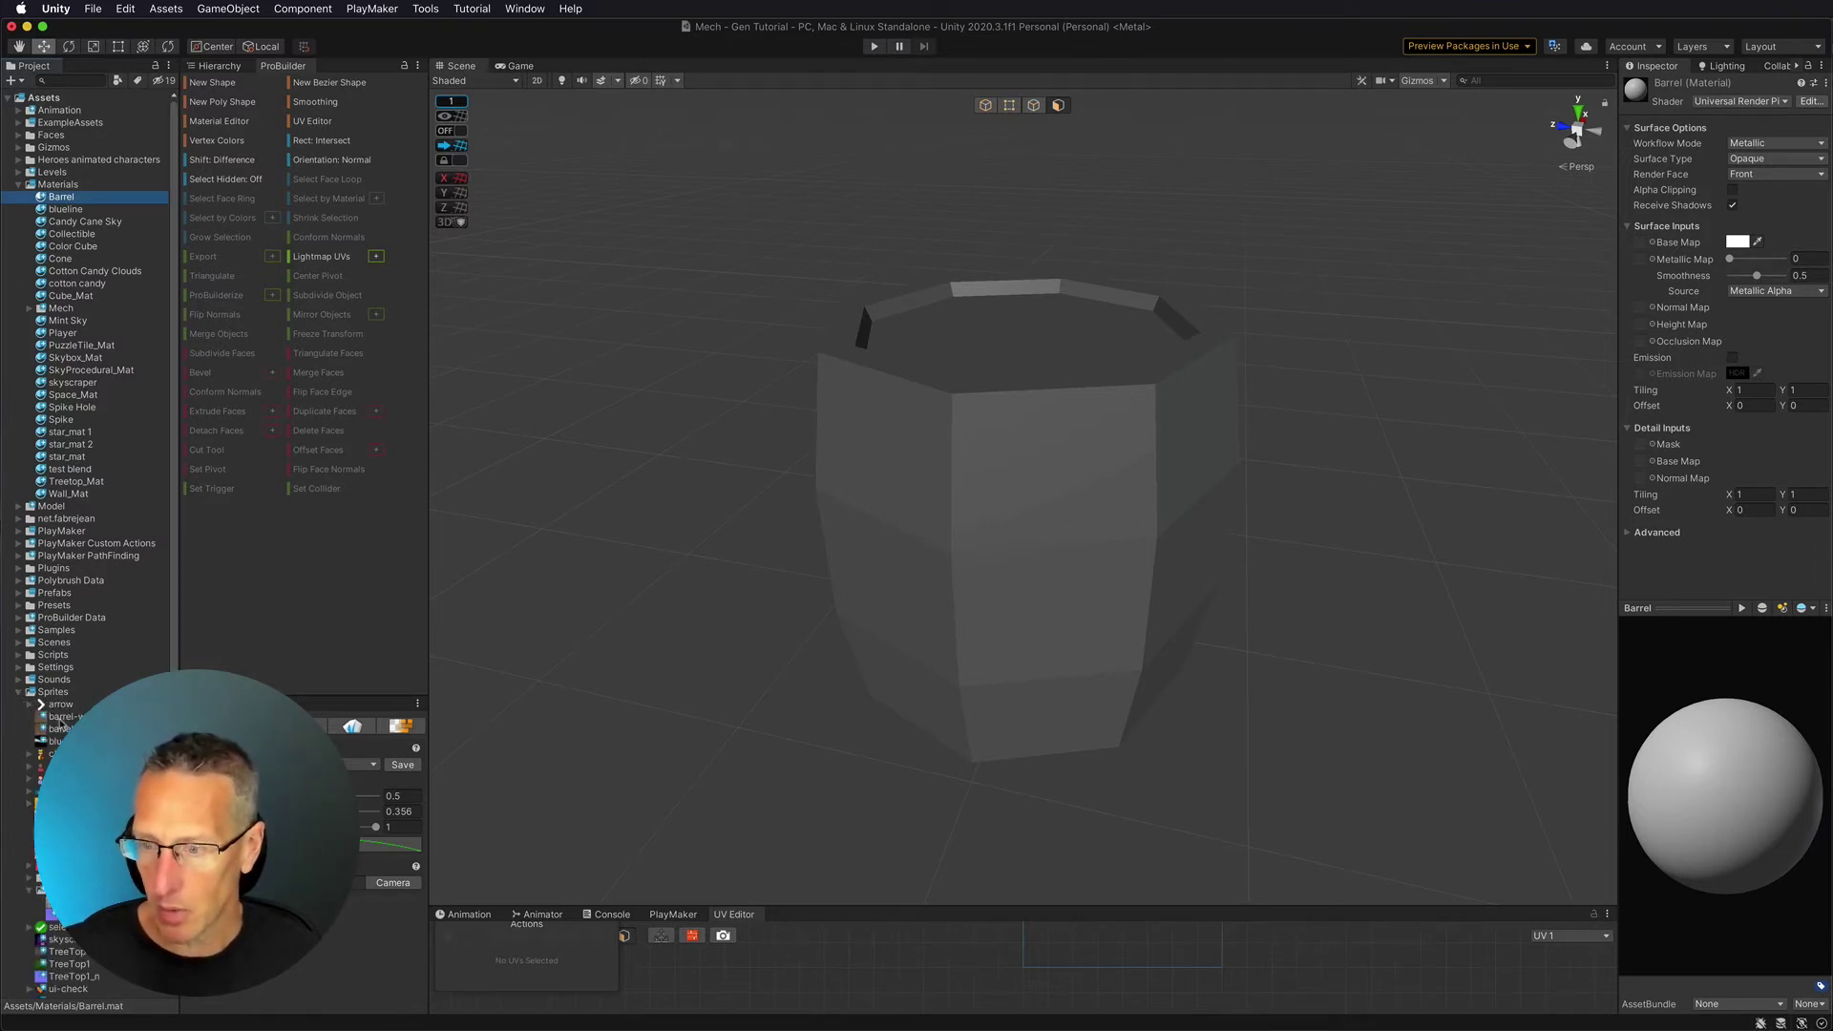
- Give Barrel the barrel-wood Base Map, Specular workflow and smoothness 0, then apply it to the mesh
{"action": "left_click_drag", "start_coordinate": [62, 723], "coordinate": [797, 537]}
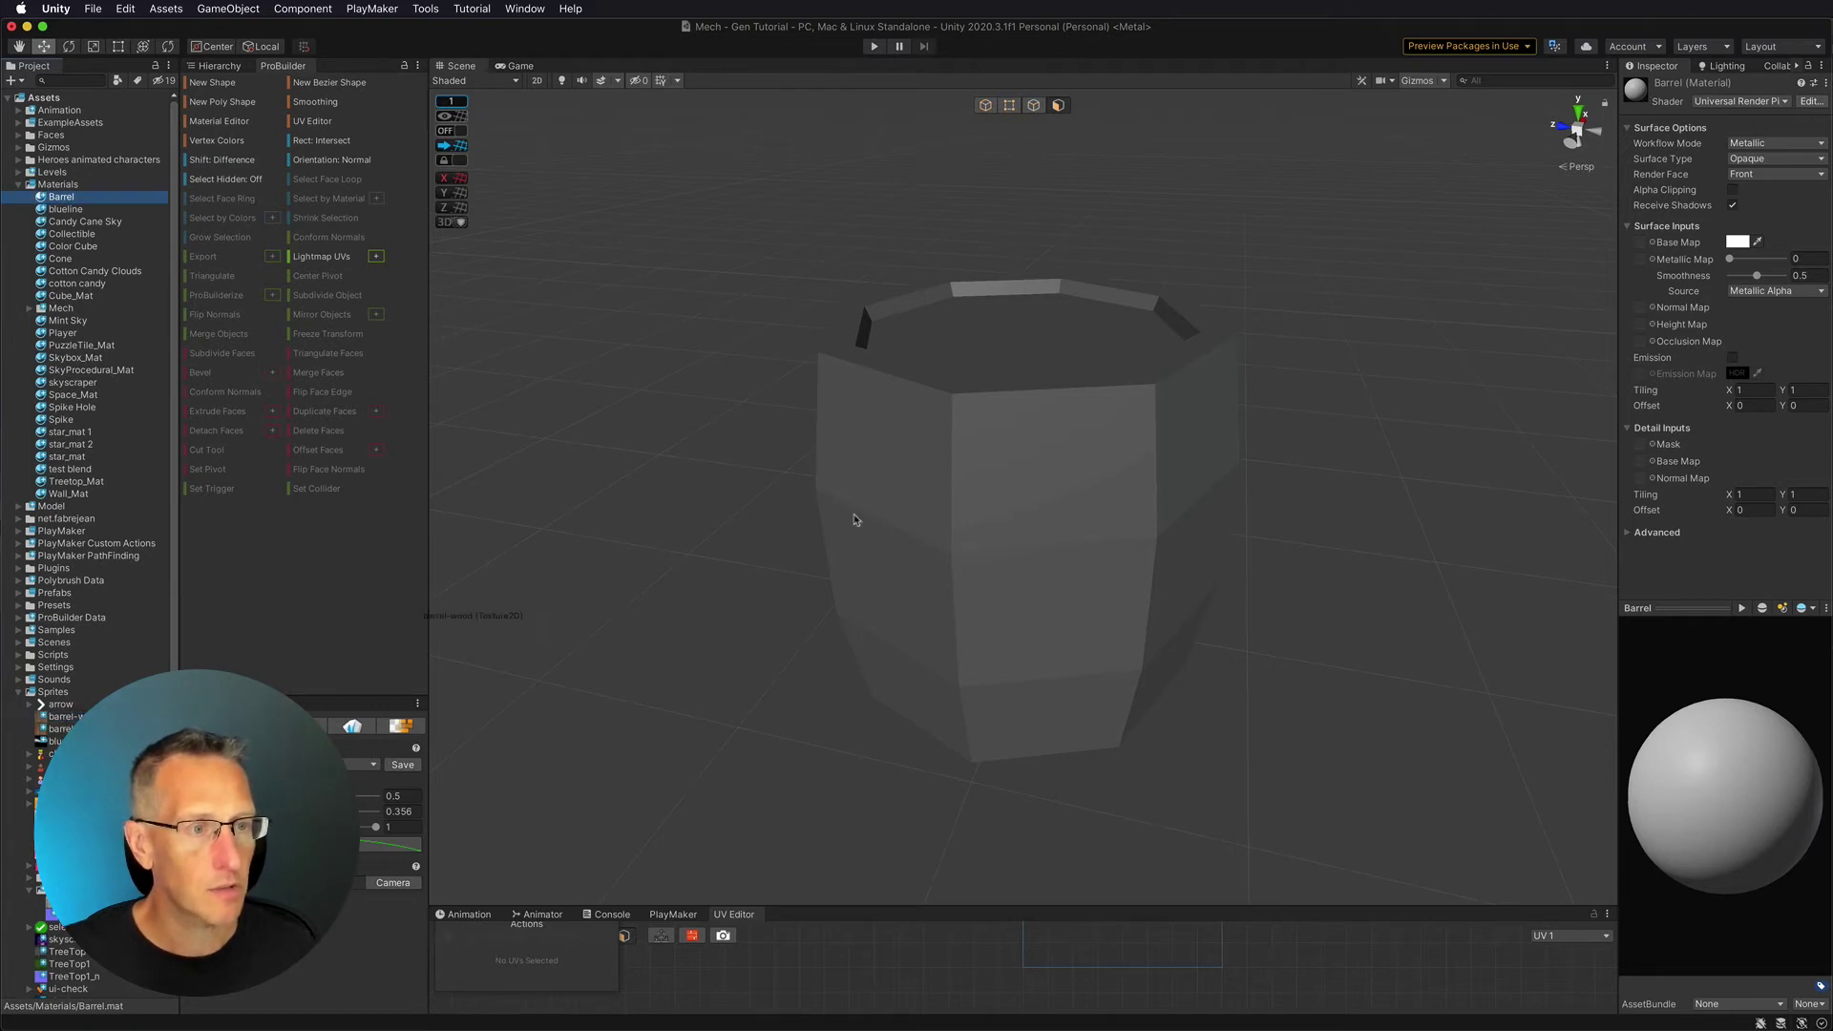
{"action": "left_click_drag", "start_coordinate": [1539, 278], "coordinate": [1641, 243]}
{"action": "left_click_drag", "start_coordinate": [1698, 857], "coordinate": [1681, 798]}
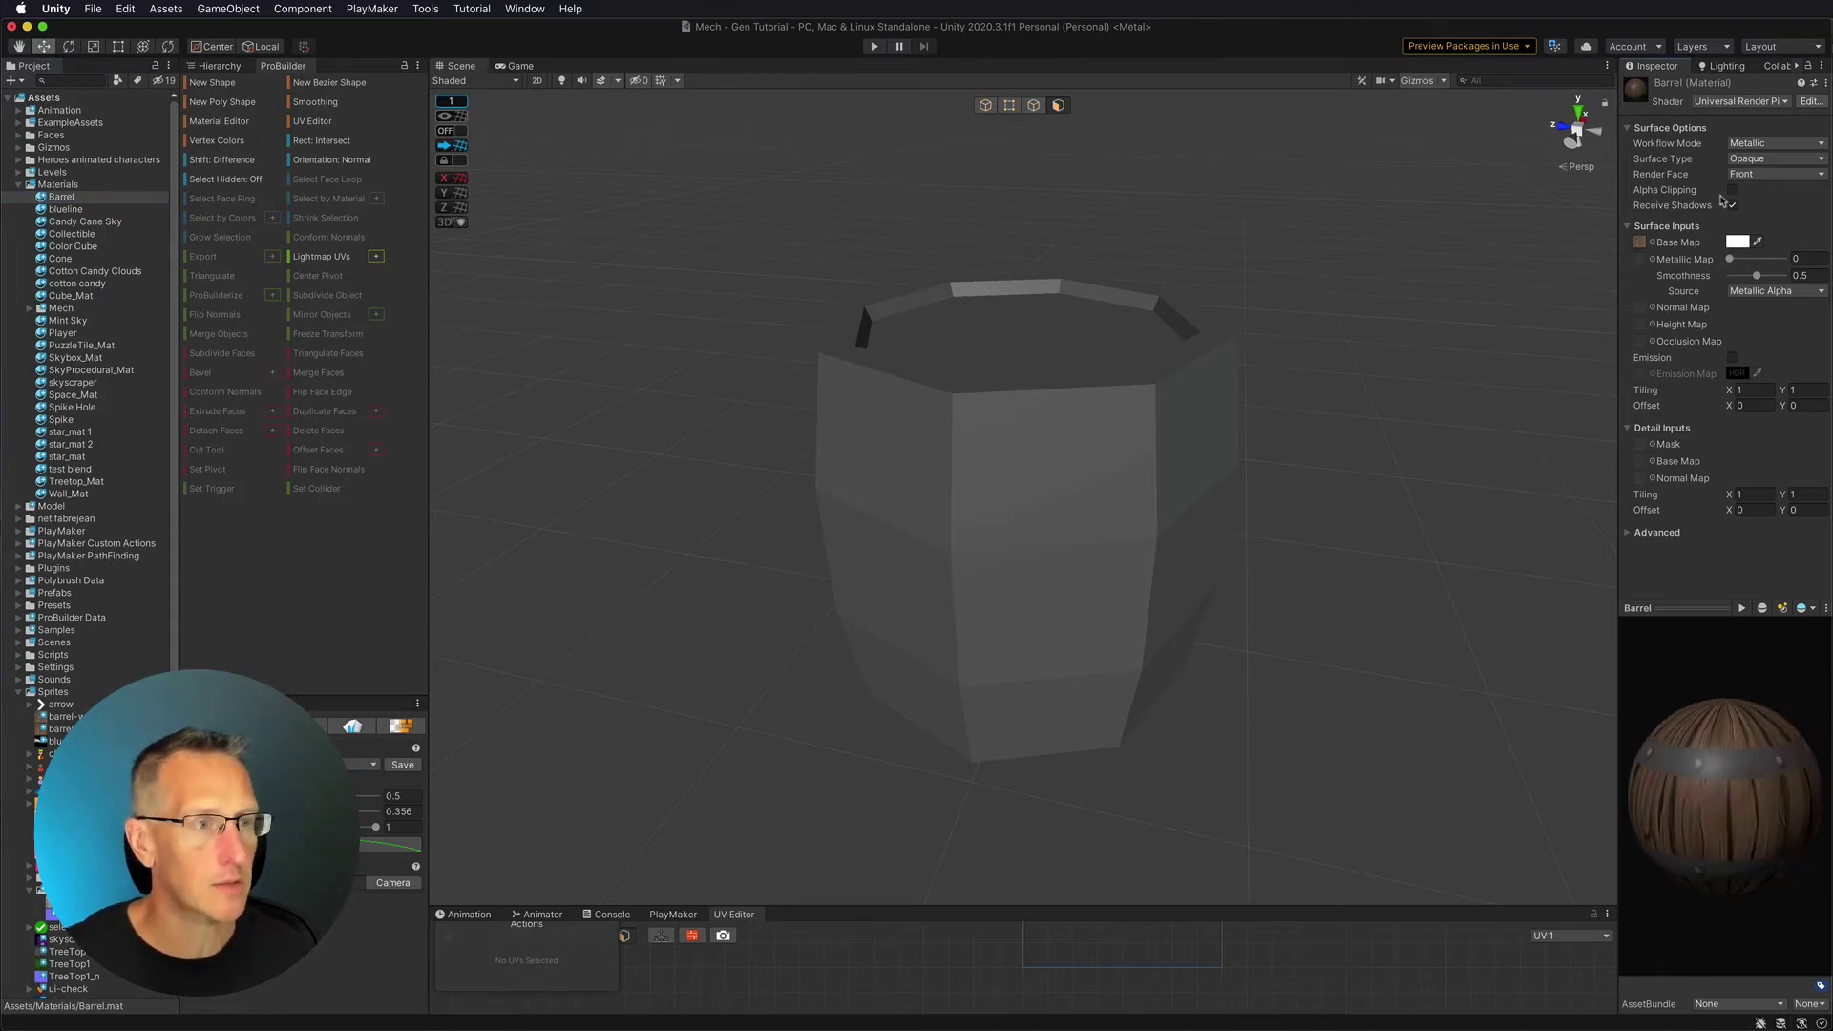
{"action": "left_click", "coordinate": [1769, 144]}
{"action": "left_click", "coordinate": [1786, 133]}
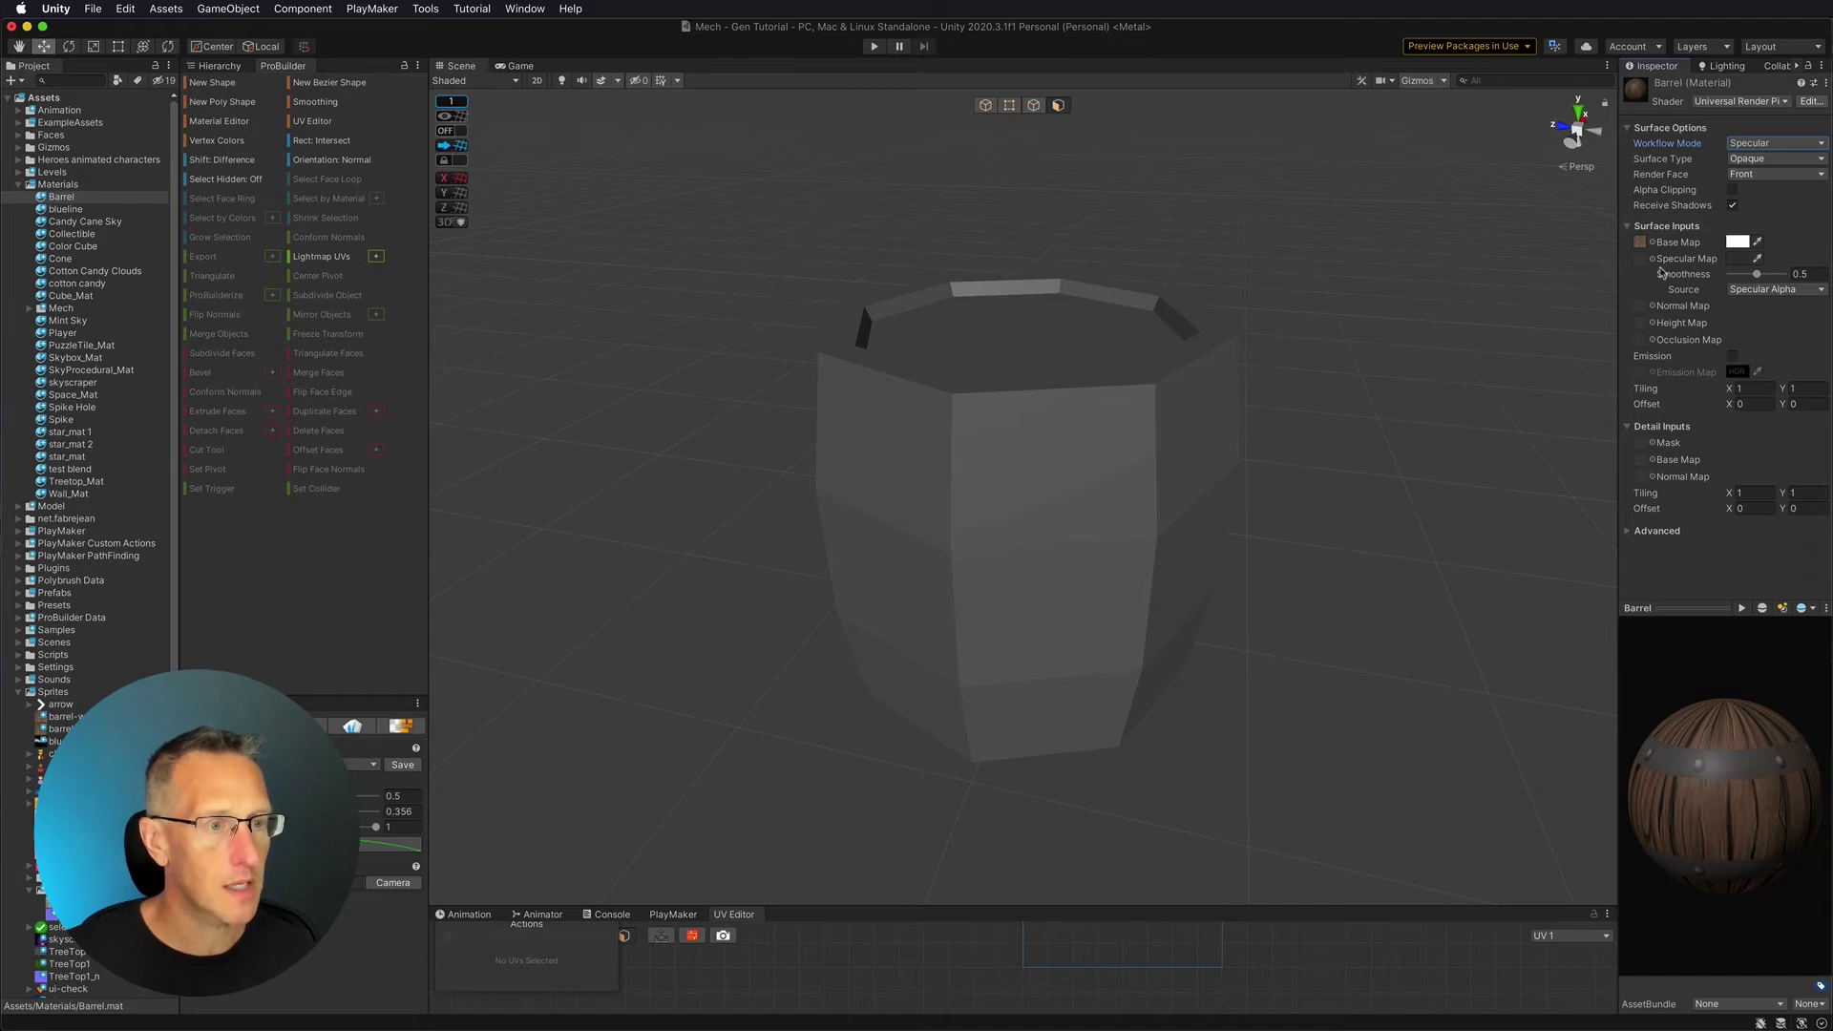
{"action": "left_click_drag", "start_coordinate": [1757, 276], "coordinate": [1694, 277]}
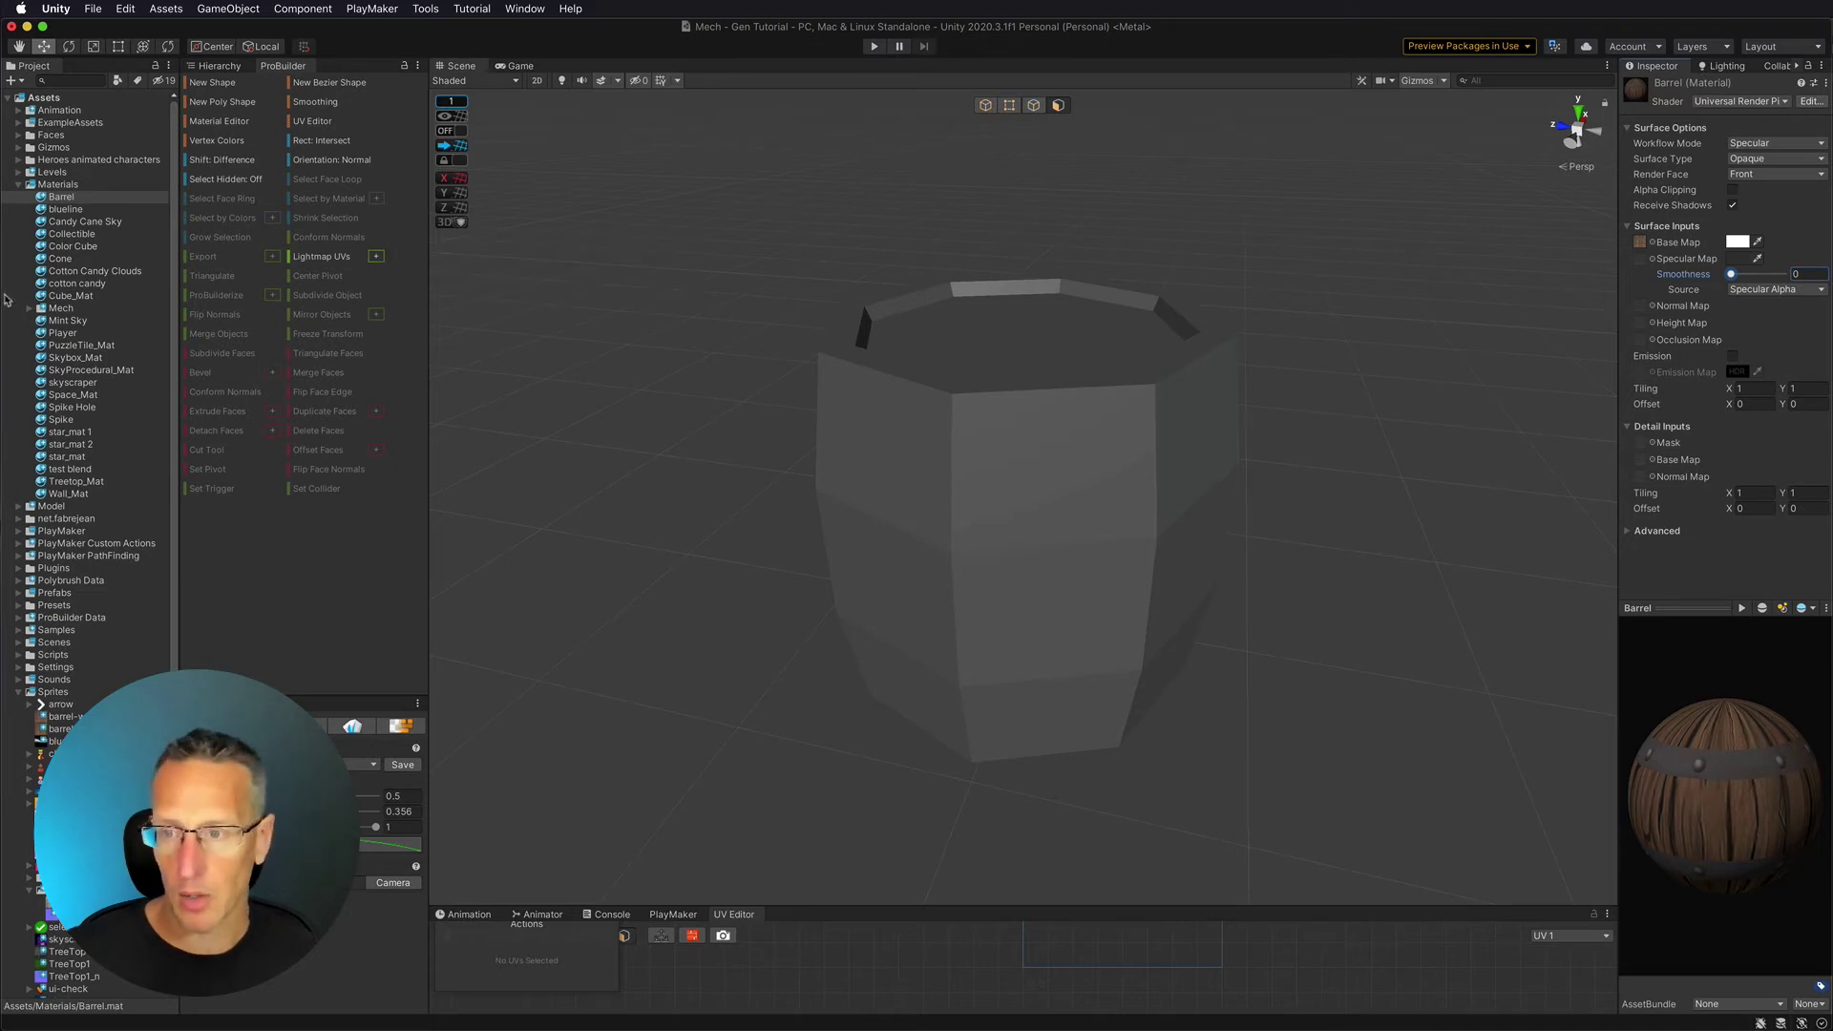
{"action": "left_click", "coordinate": [41, 195]}
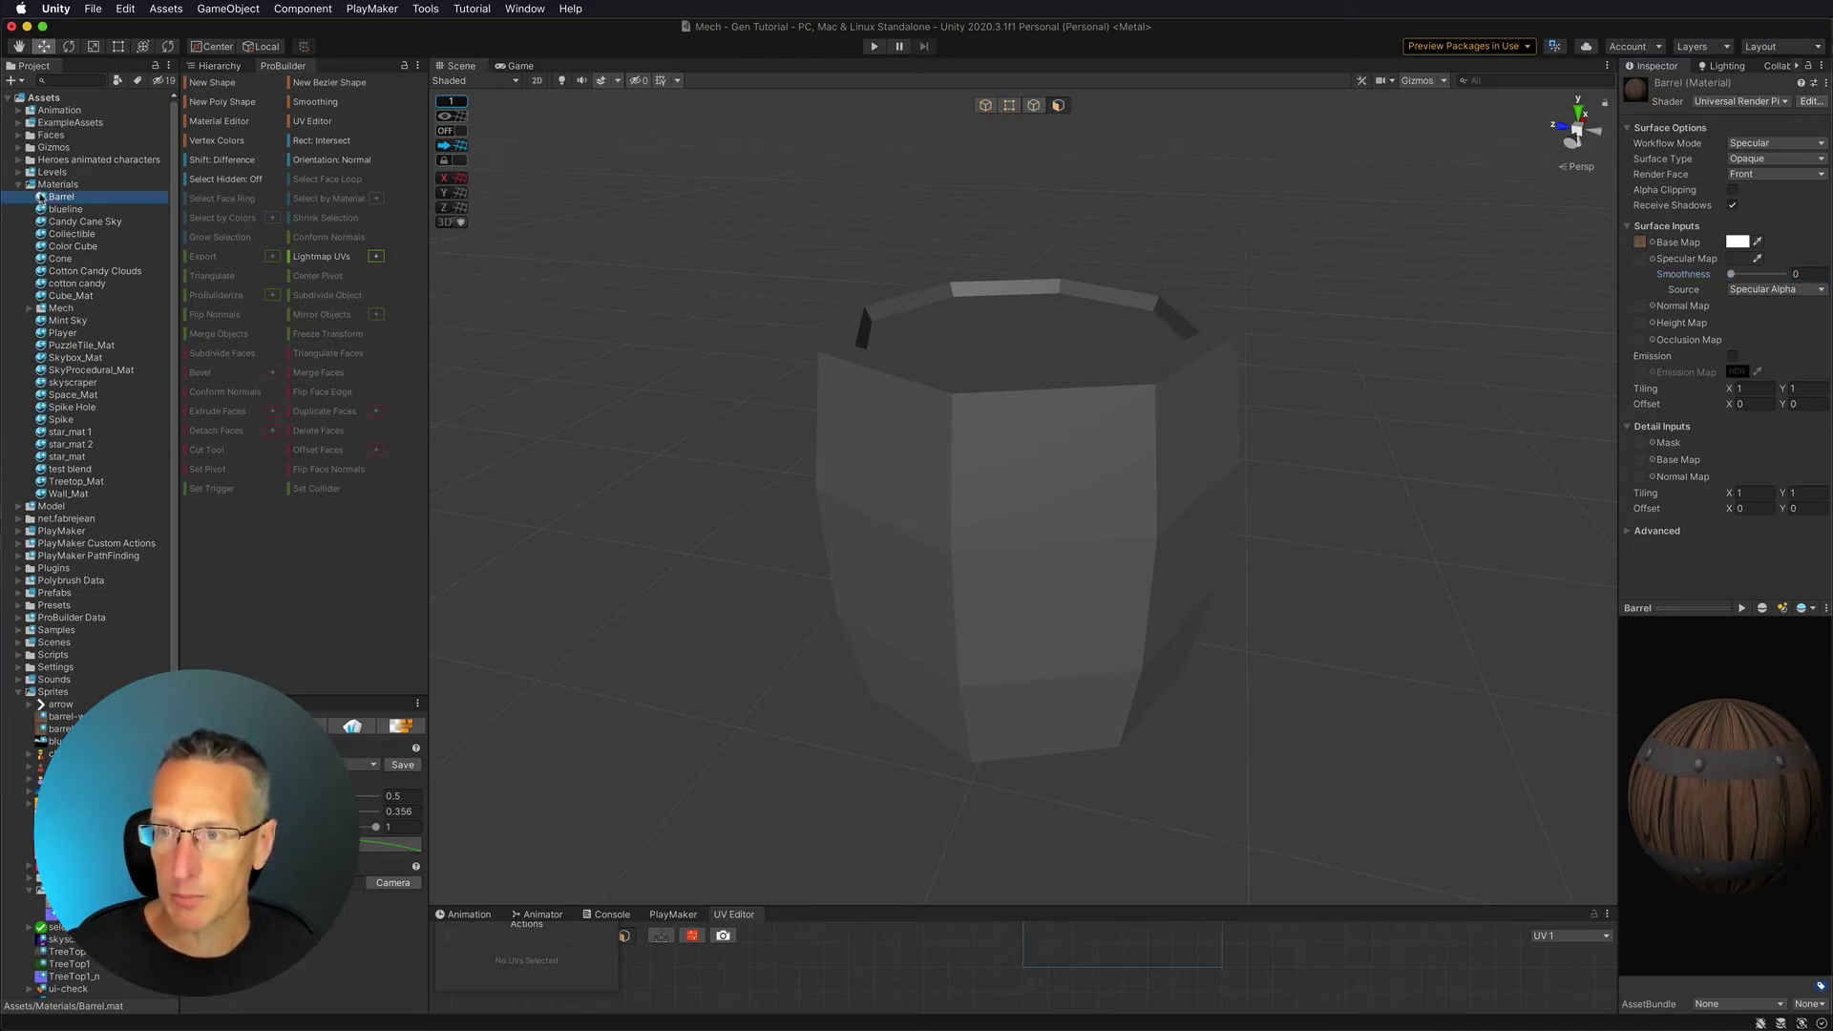
{"action": "left_click_drag", "start_coordinate": [41, 196], "coordinate": [933, 515]}
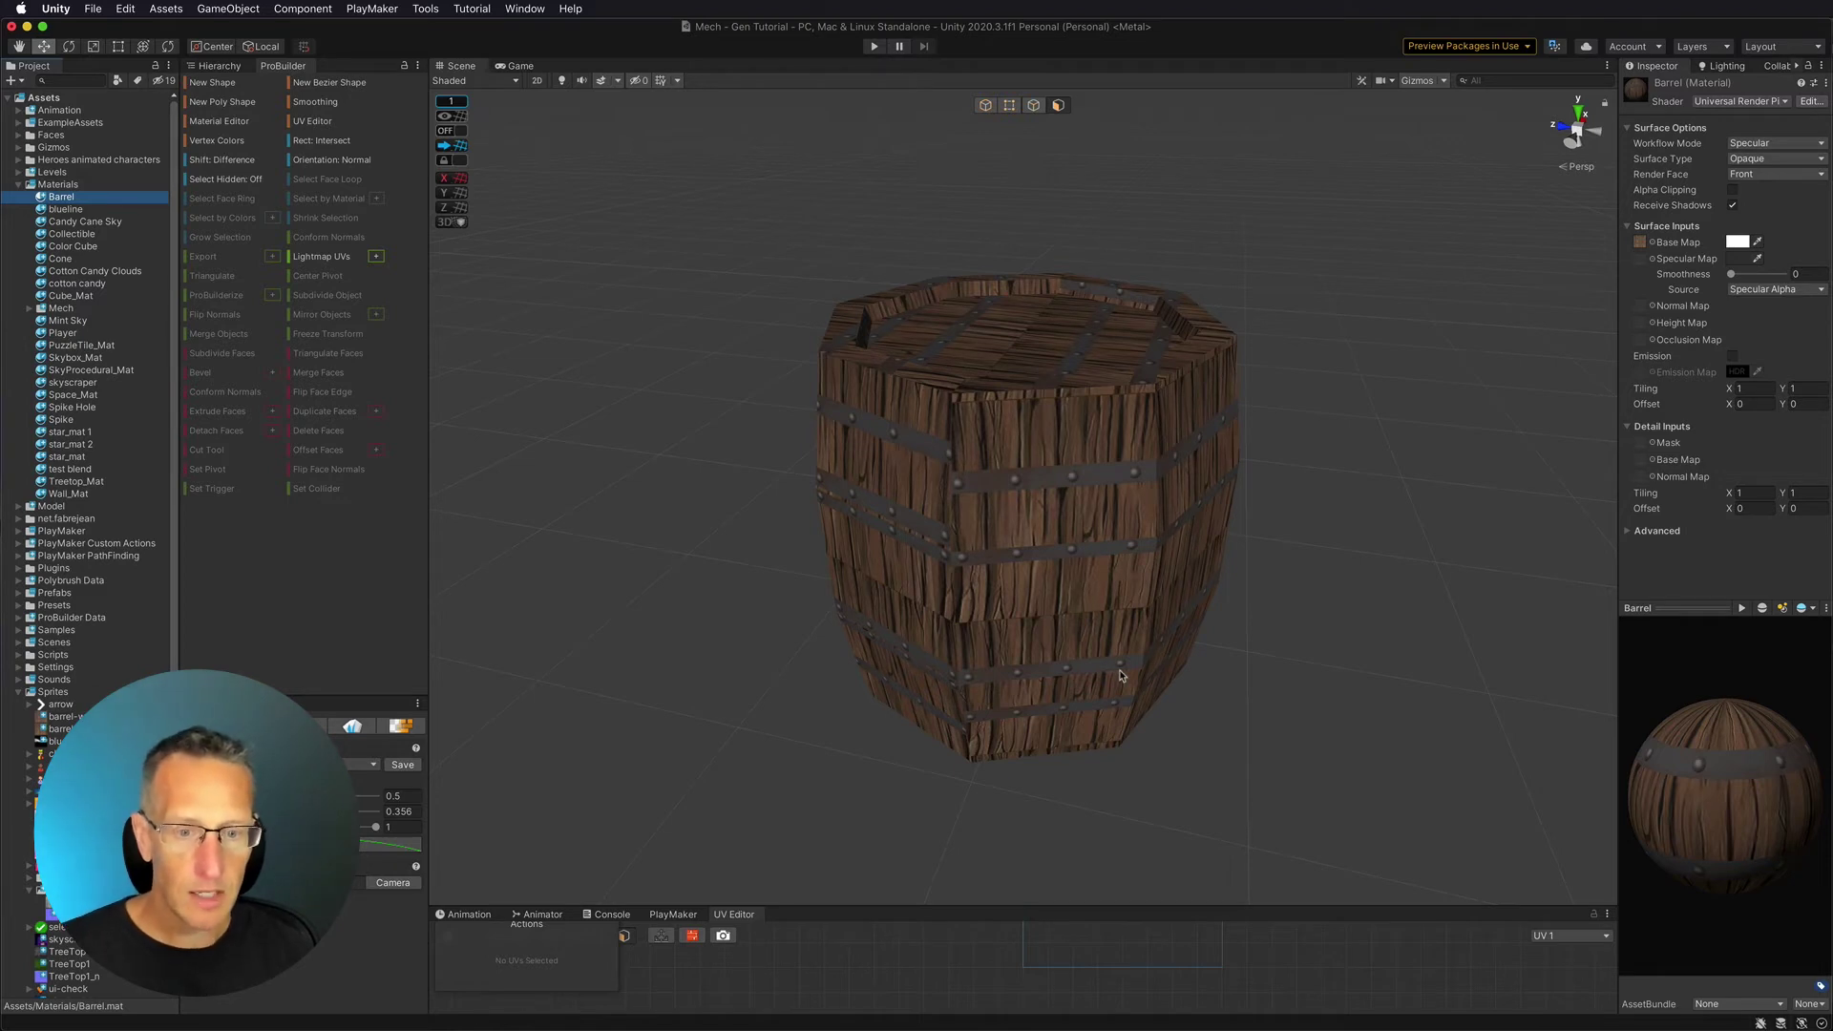